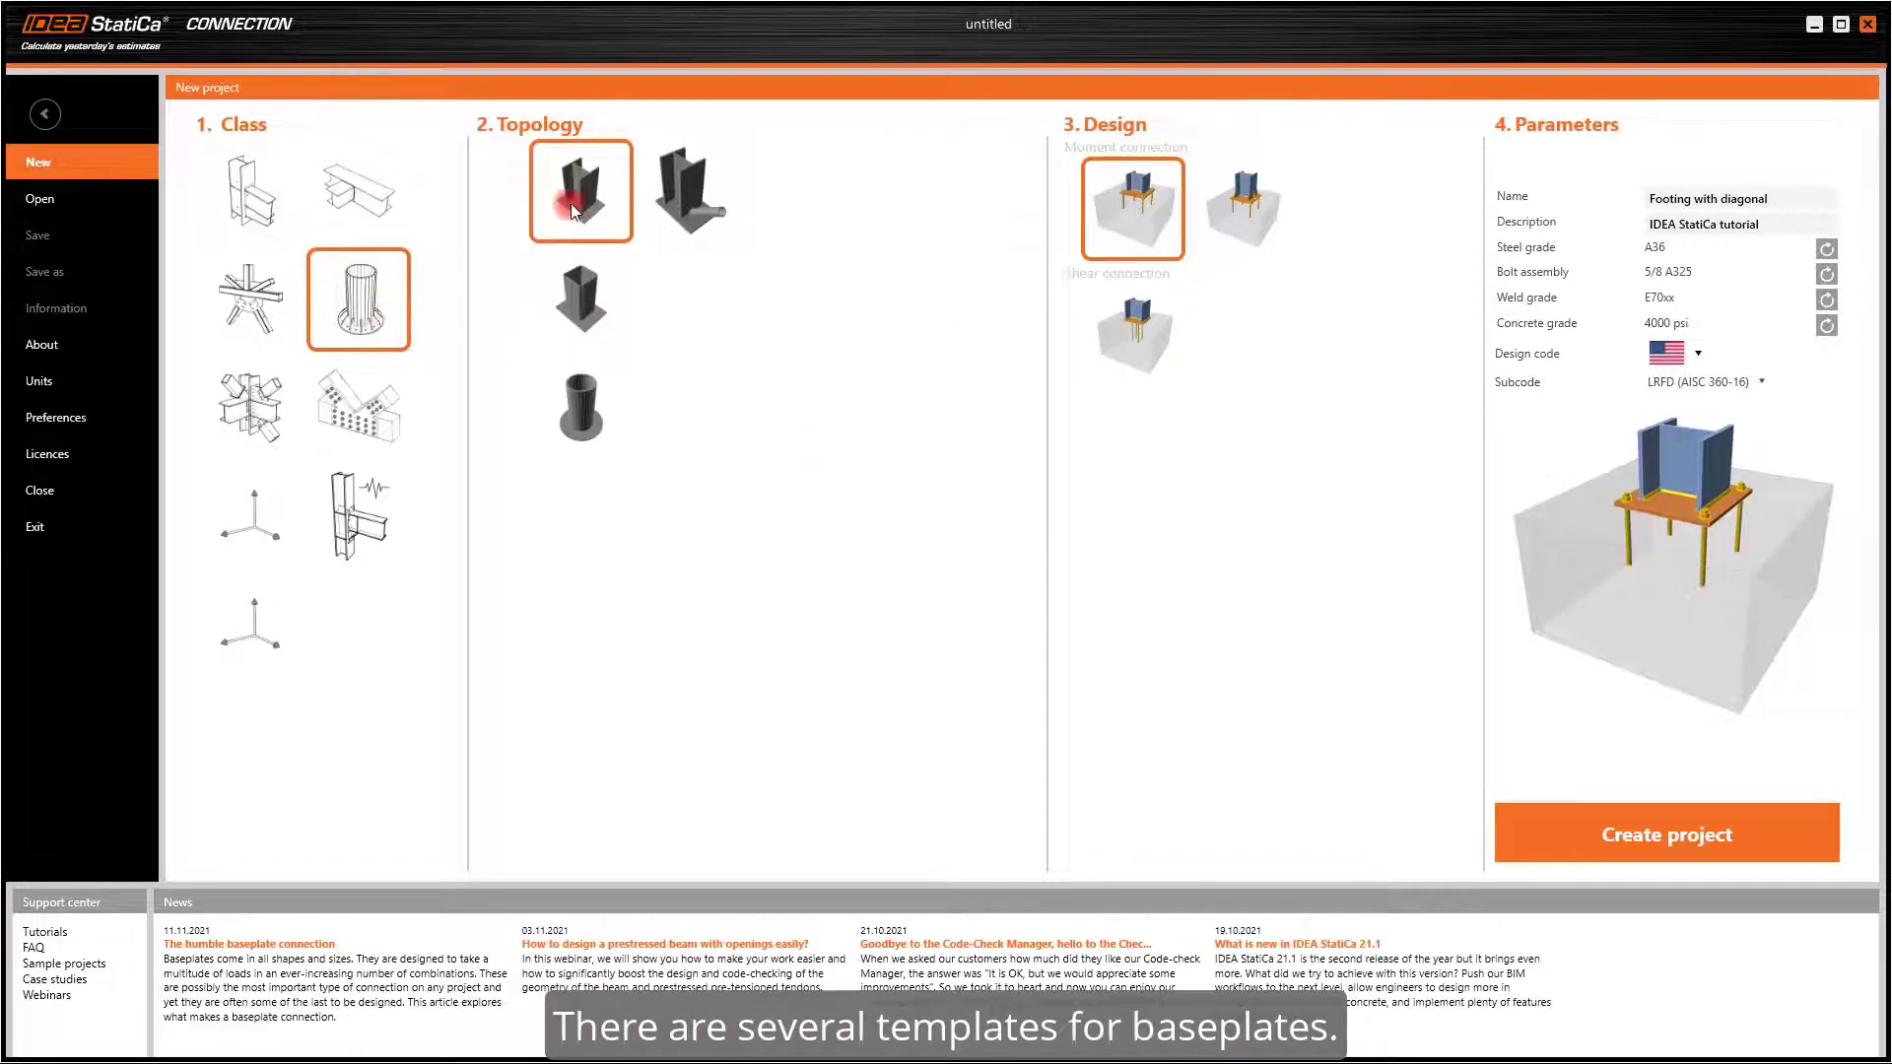
Create the footing project from the selected wide-flange moment-connection template and select the column member COL
click(1683, 834)
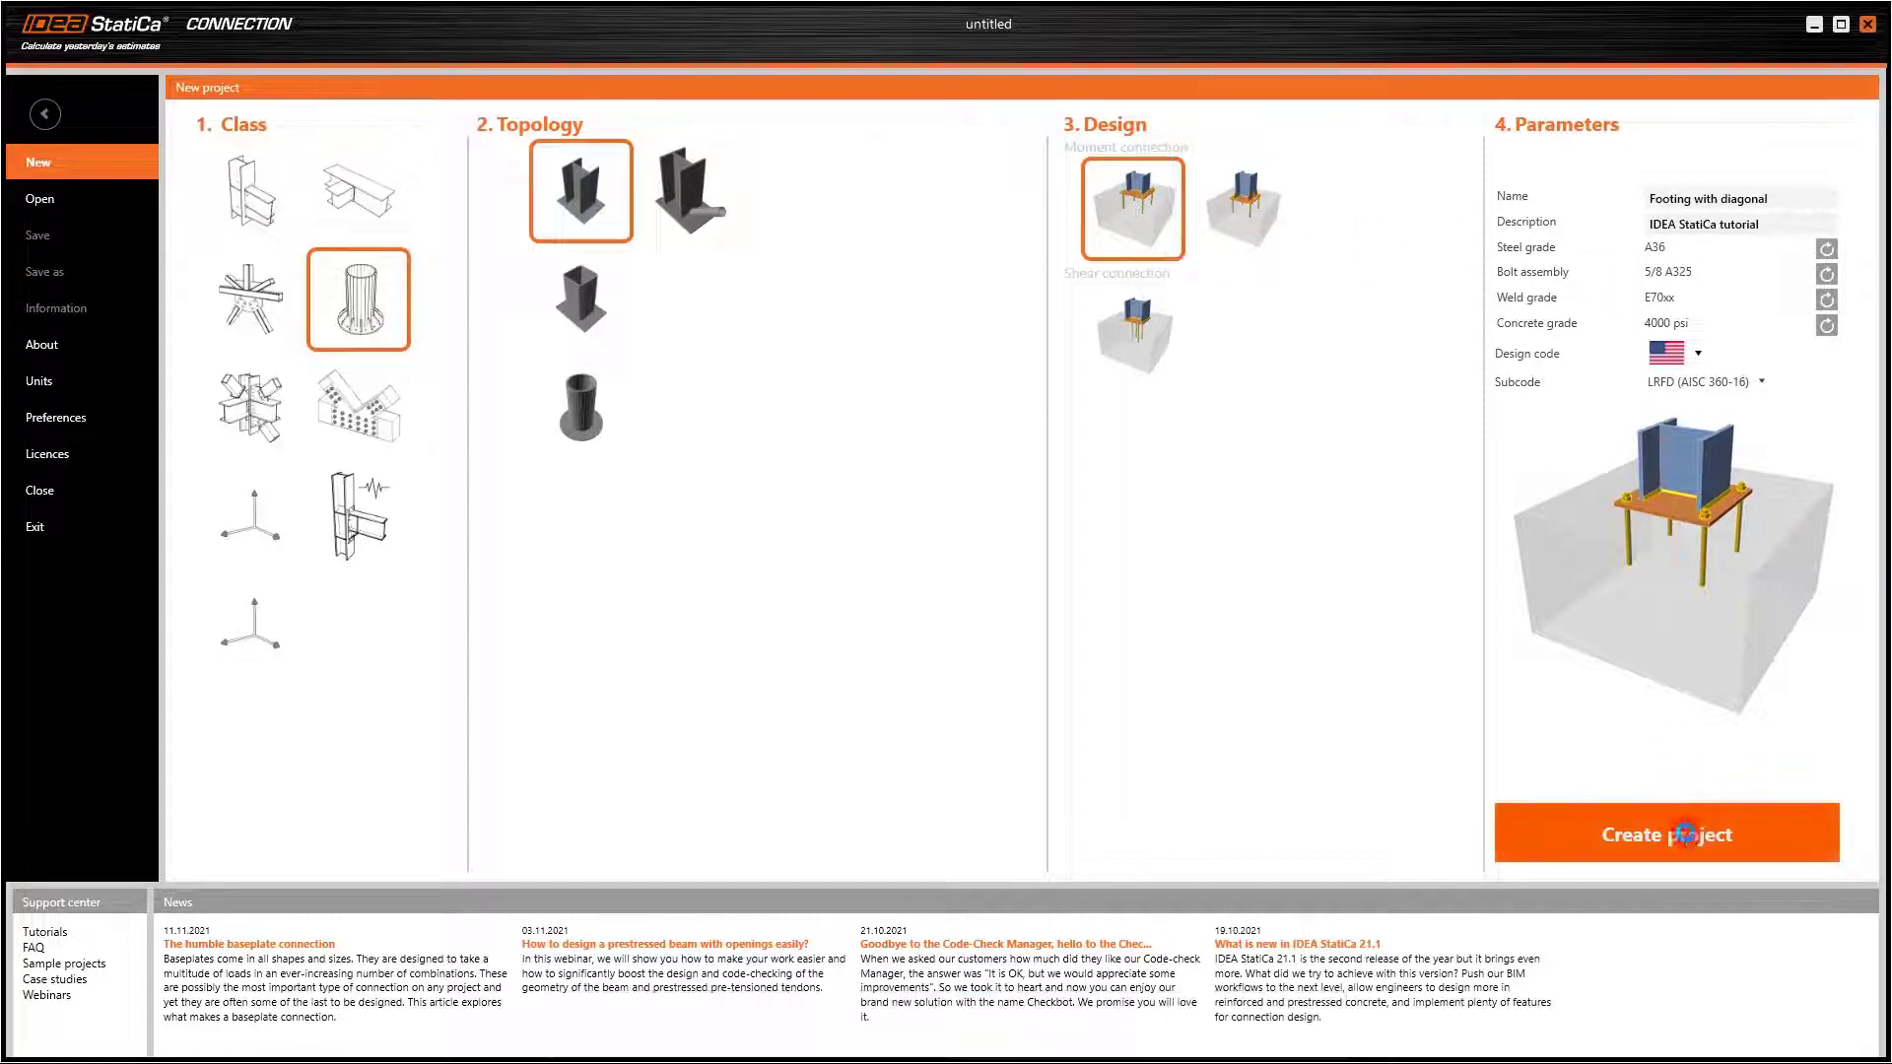
click(1204, 352)
Assign a new rolled I-section W(Imp)12X65 as the cross-section of column COL
click(1862, 238)
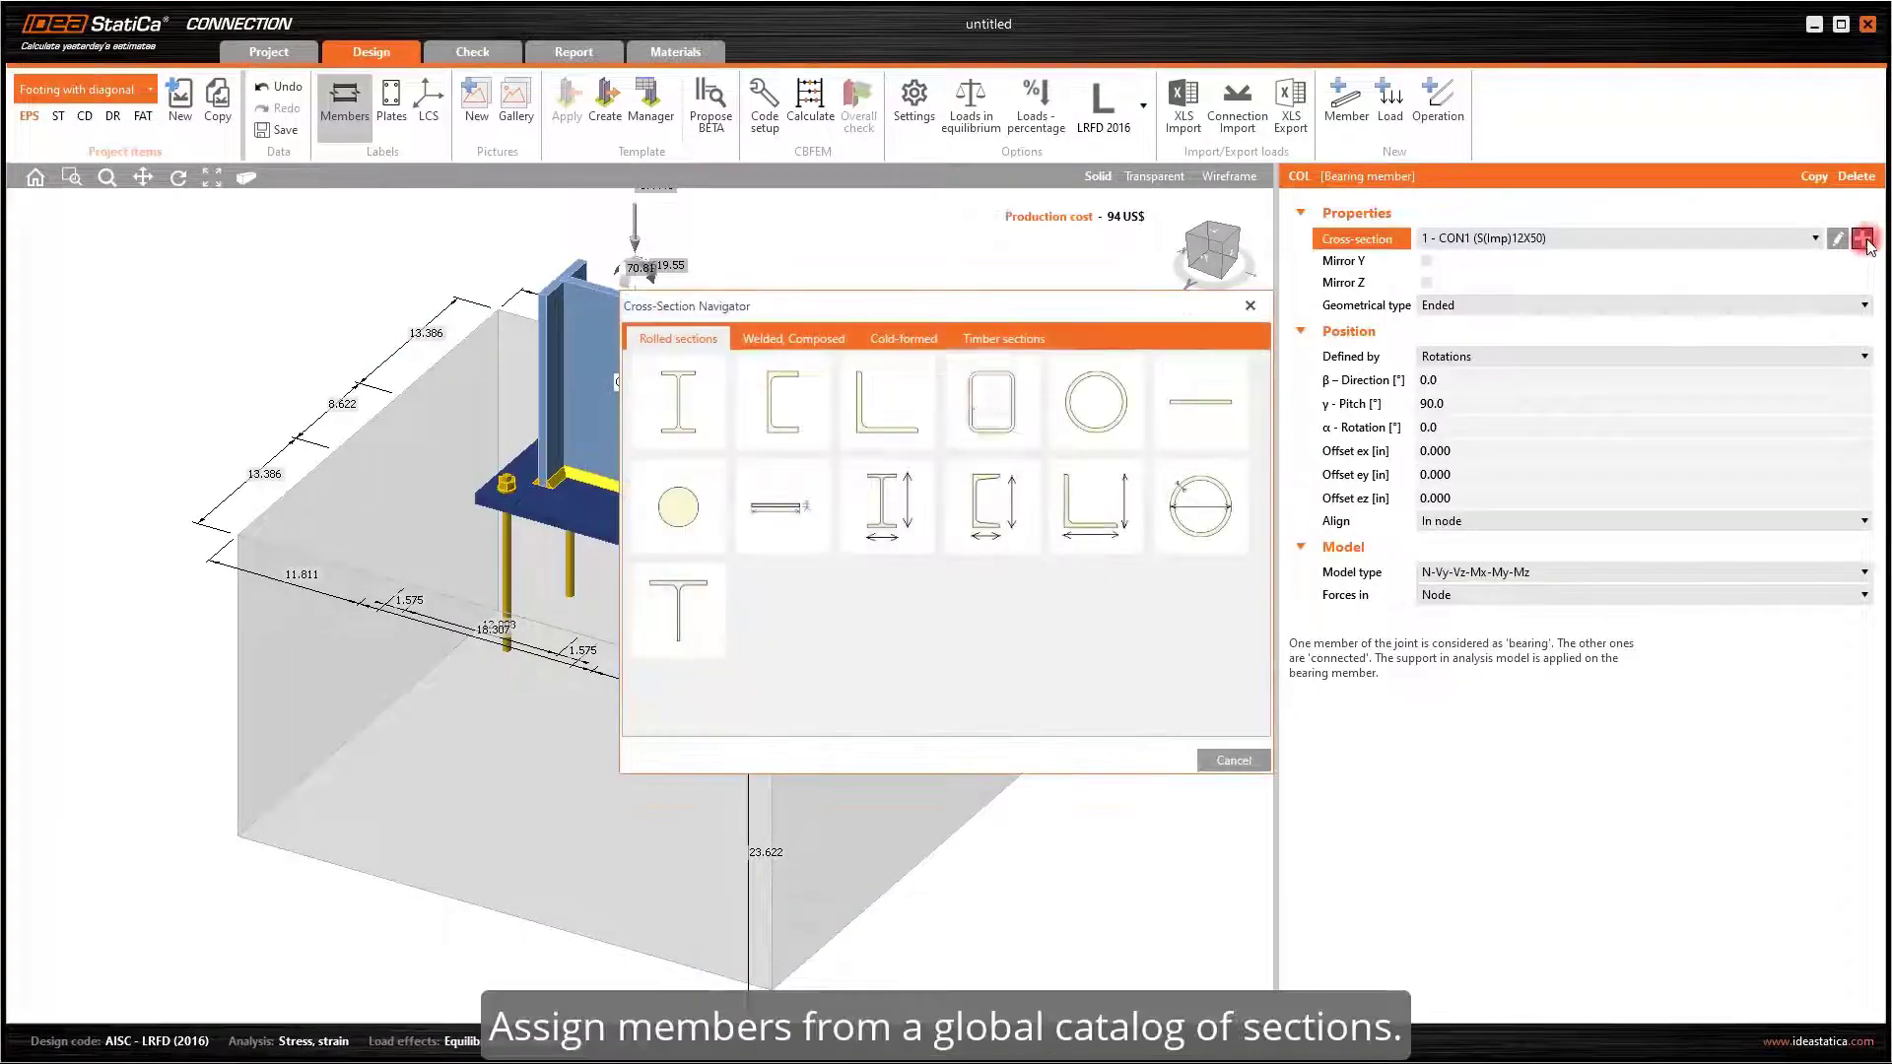
click(651, 405)
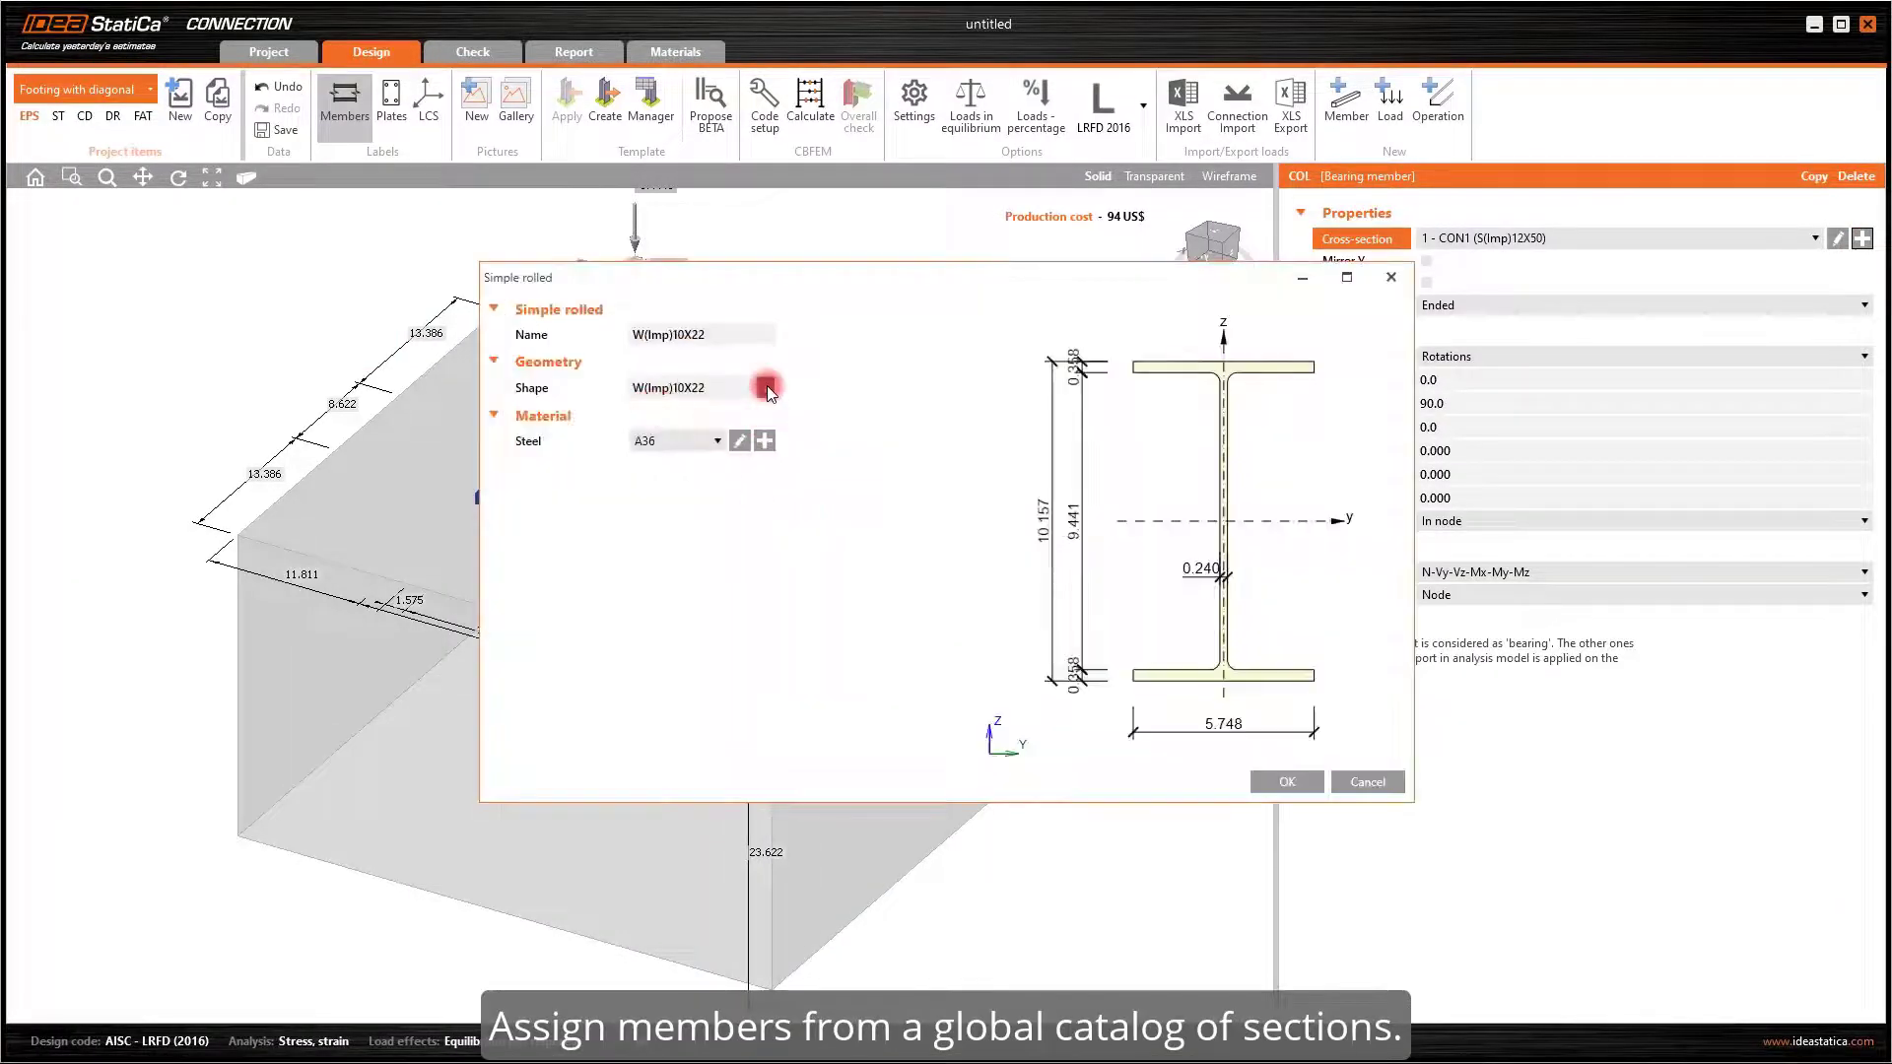
click(766, 387)
click(1084, 519)
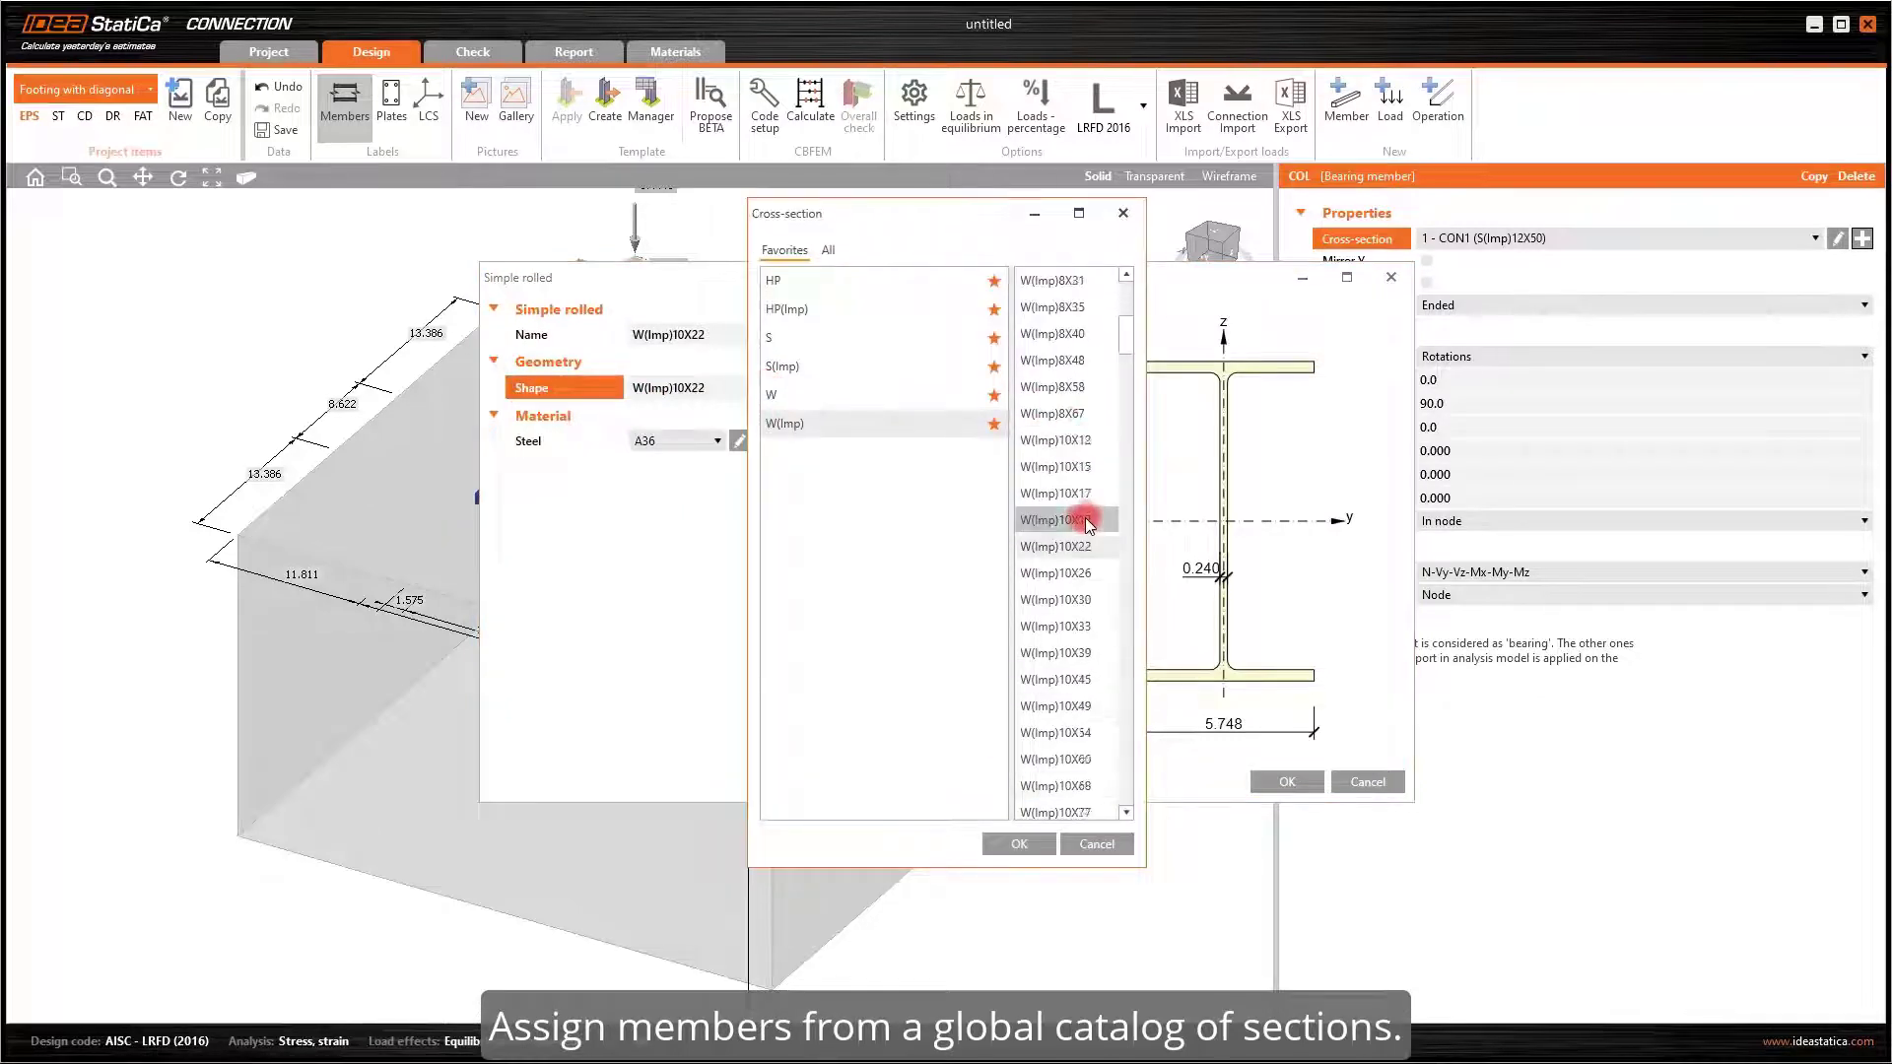
scroll(1082, 517, down, 10)
click(1078, 519)
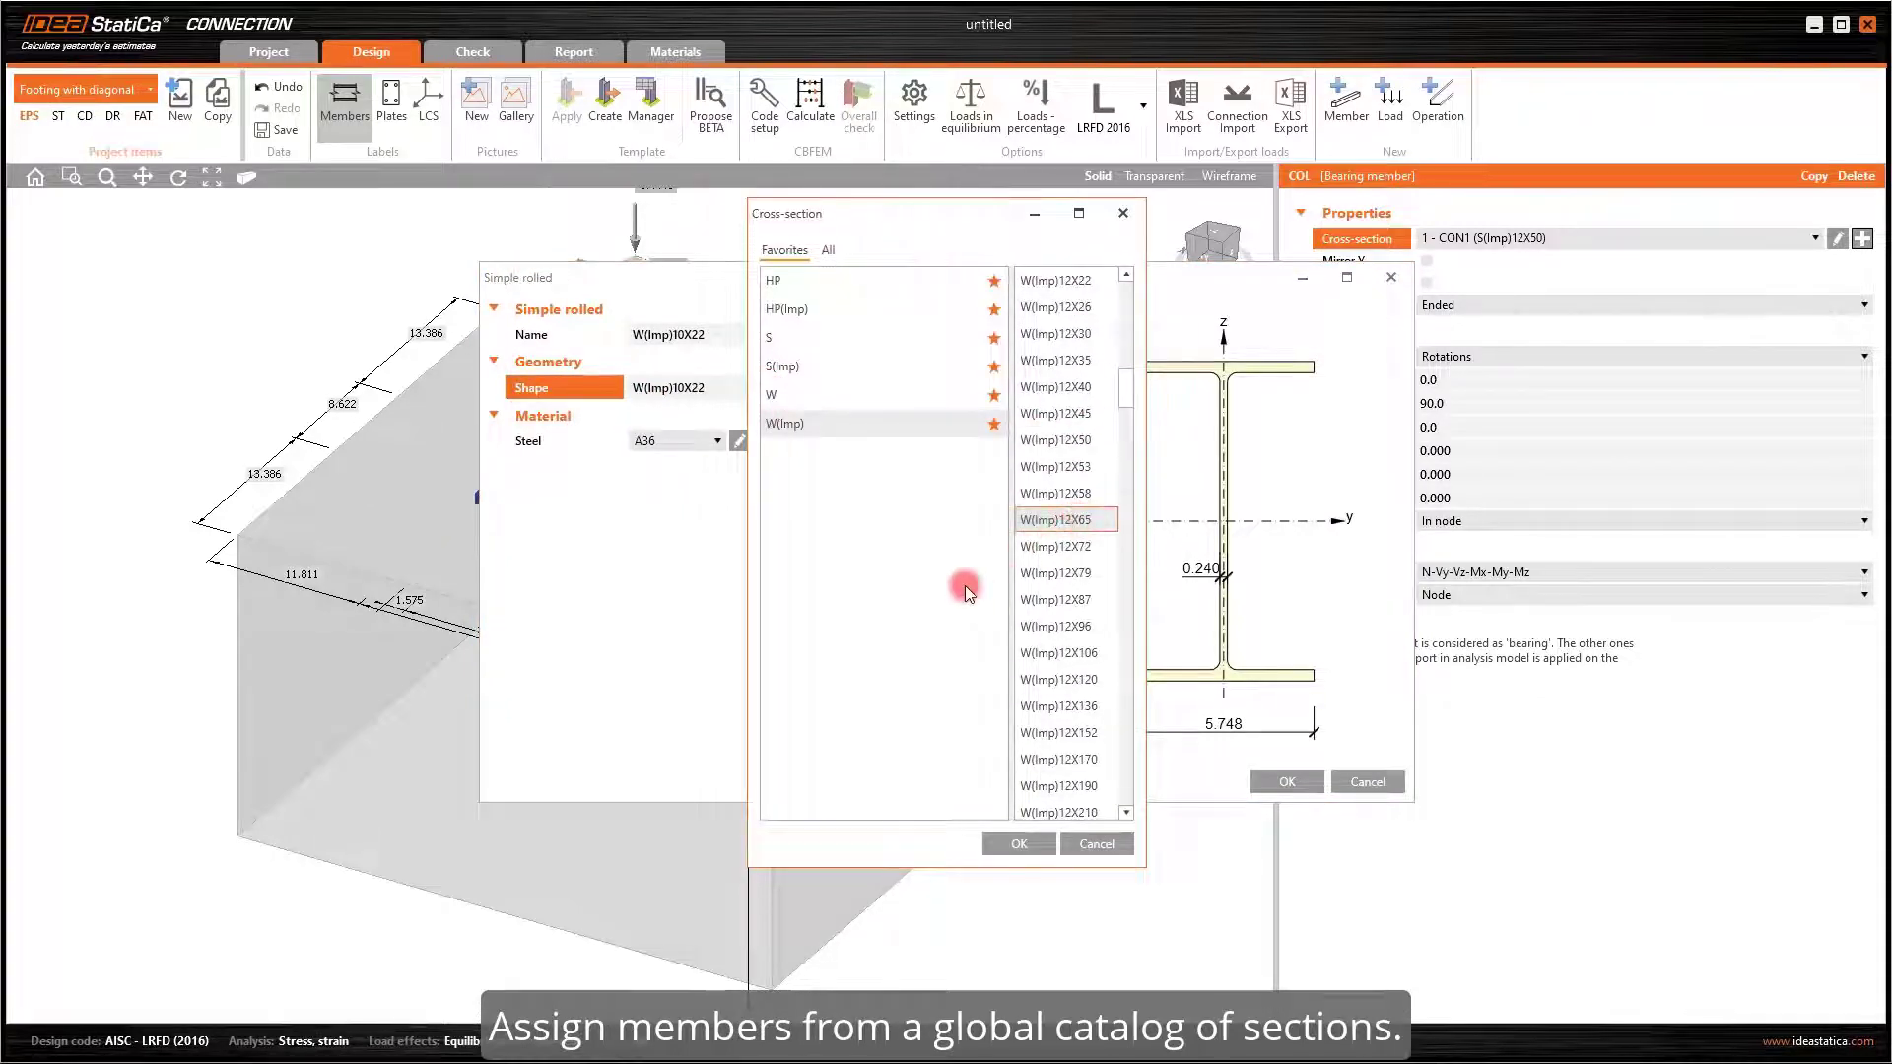
click(1021, 842)
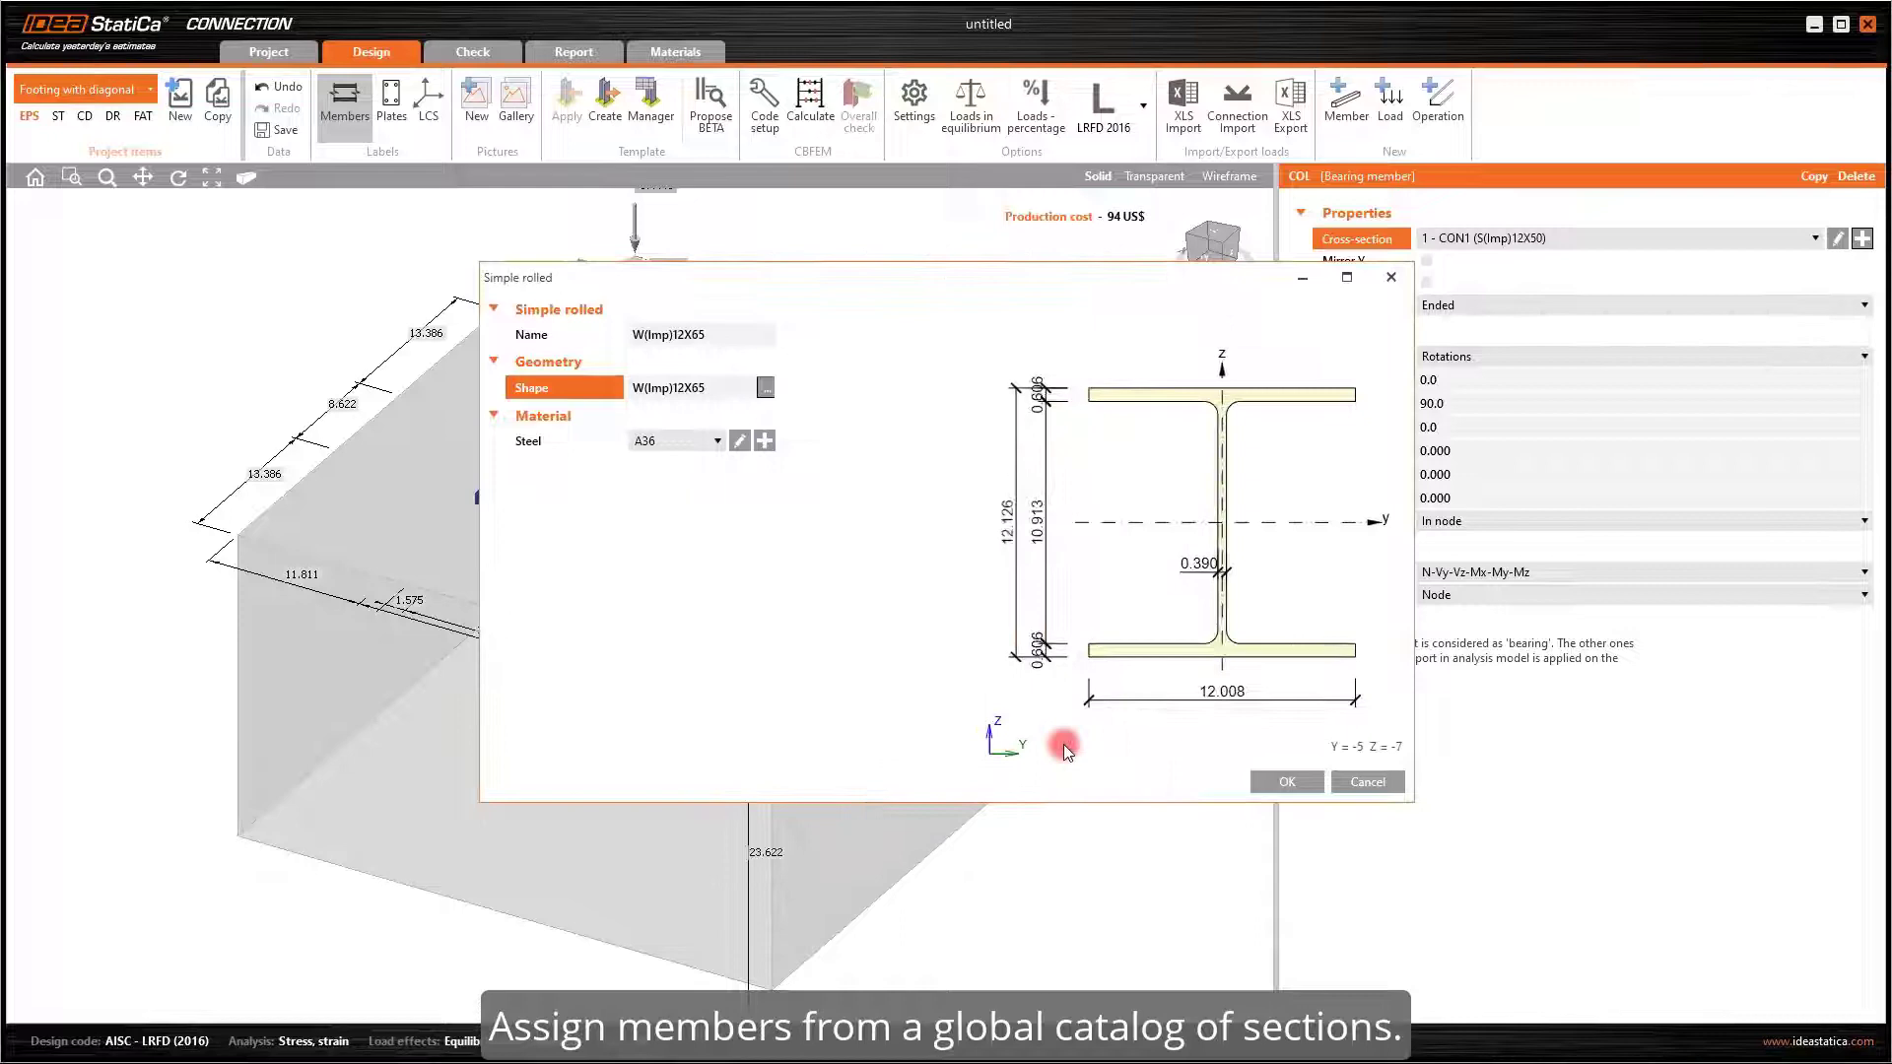
click(1278, 781)
Set the column's offset ex to -8 in
click(1480, 451)
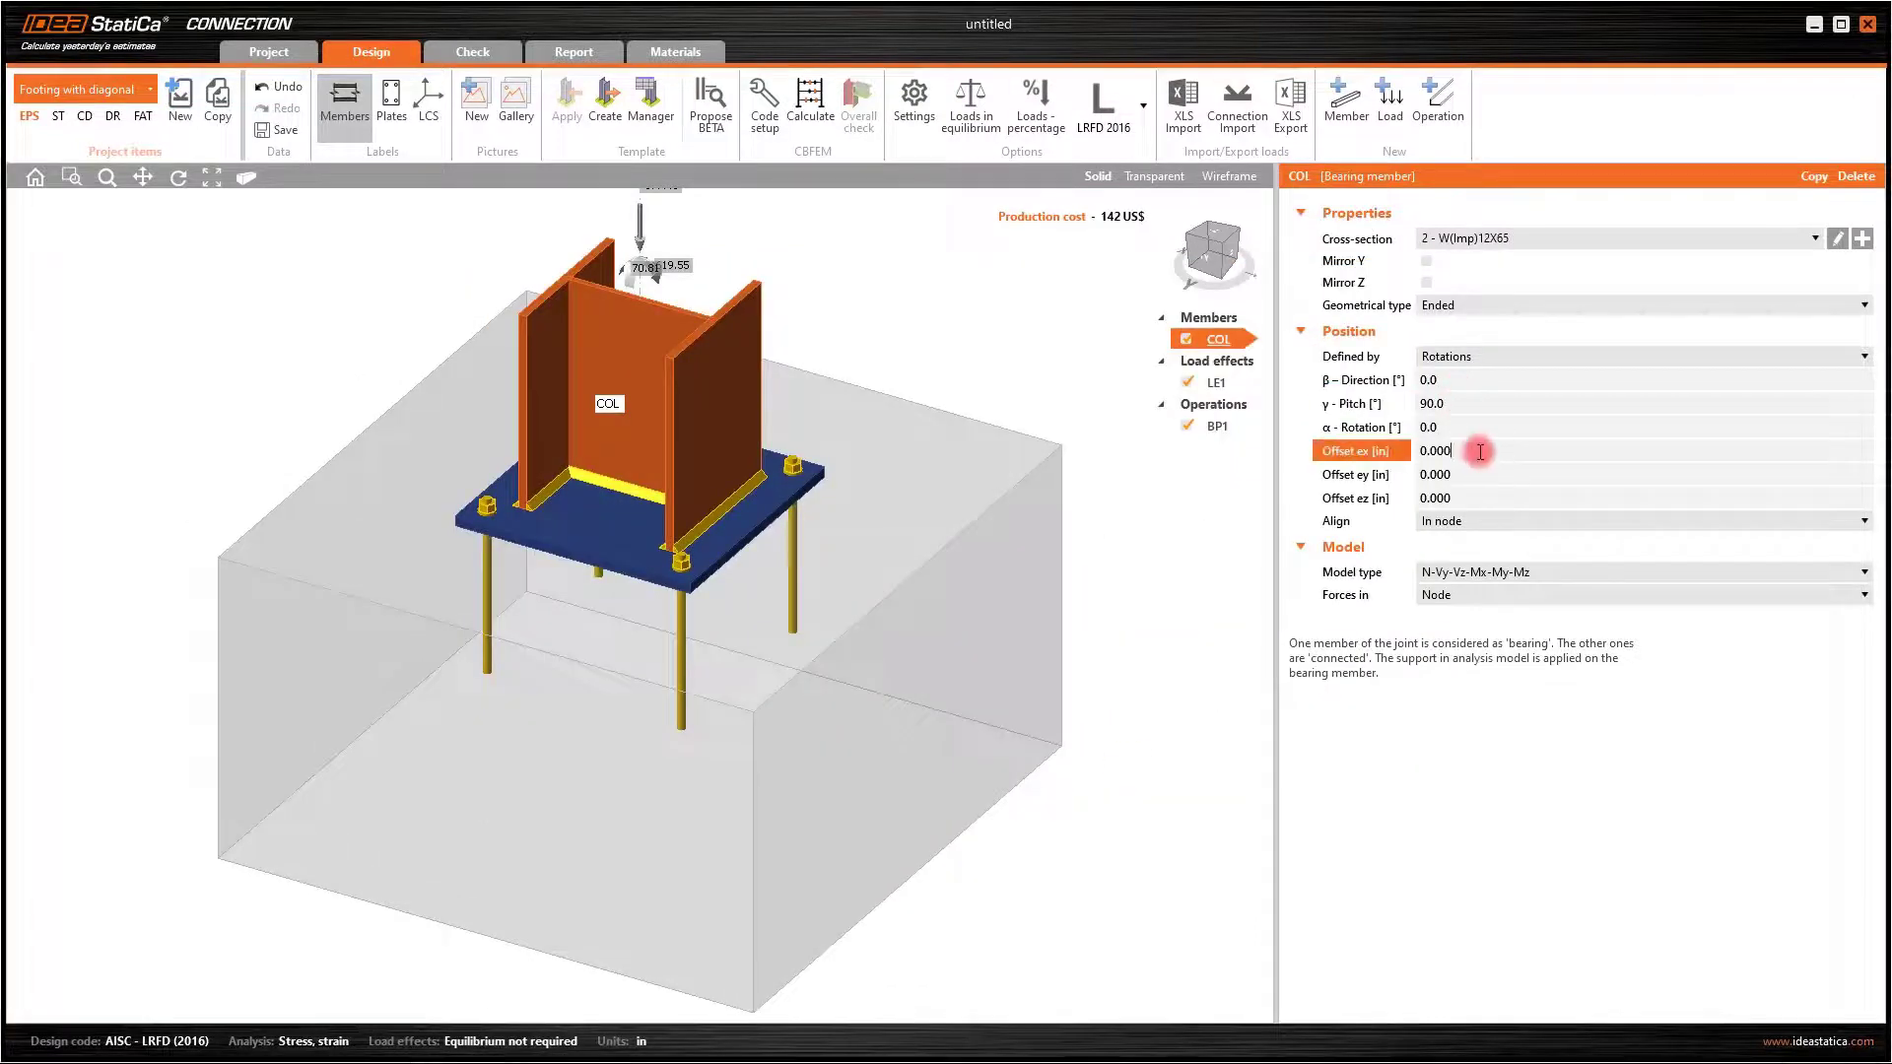
text(-8)
key(Return)
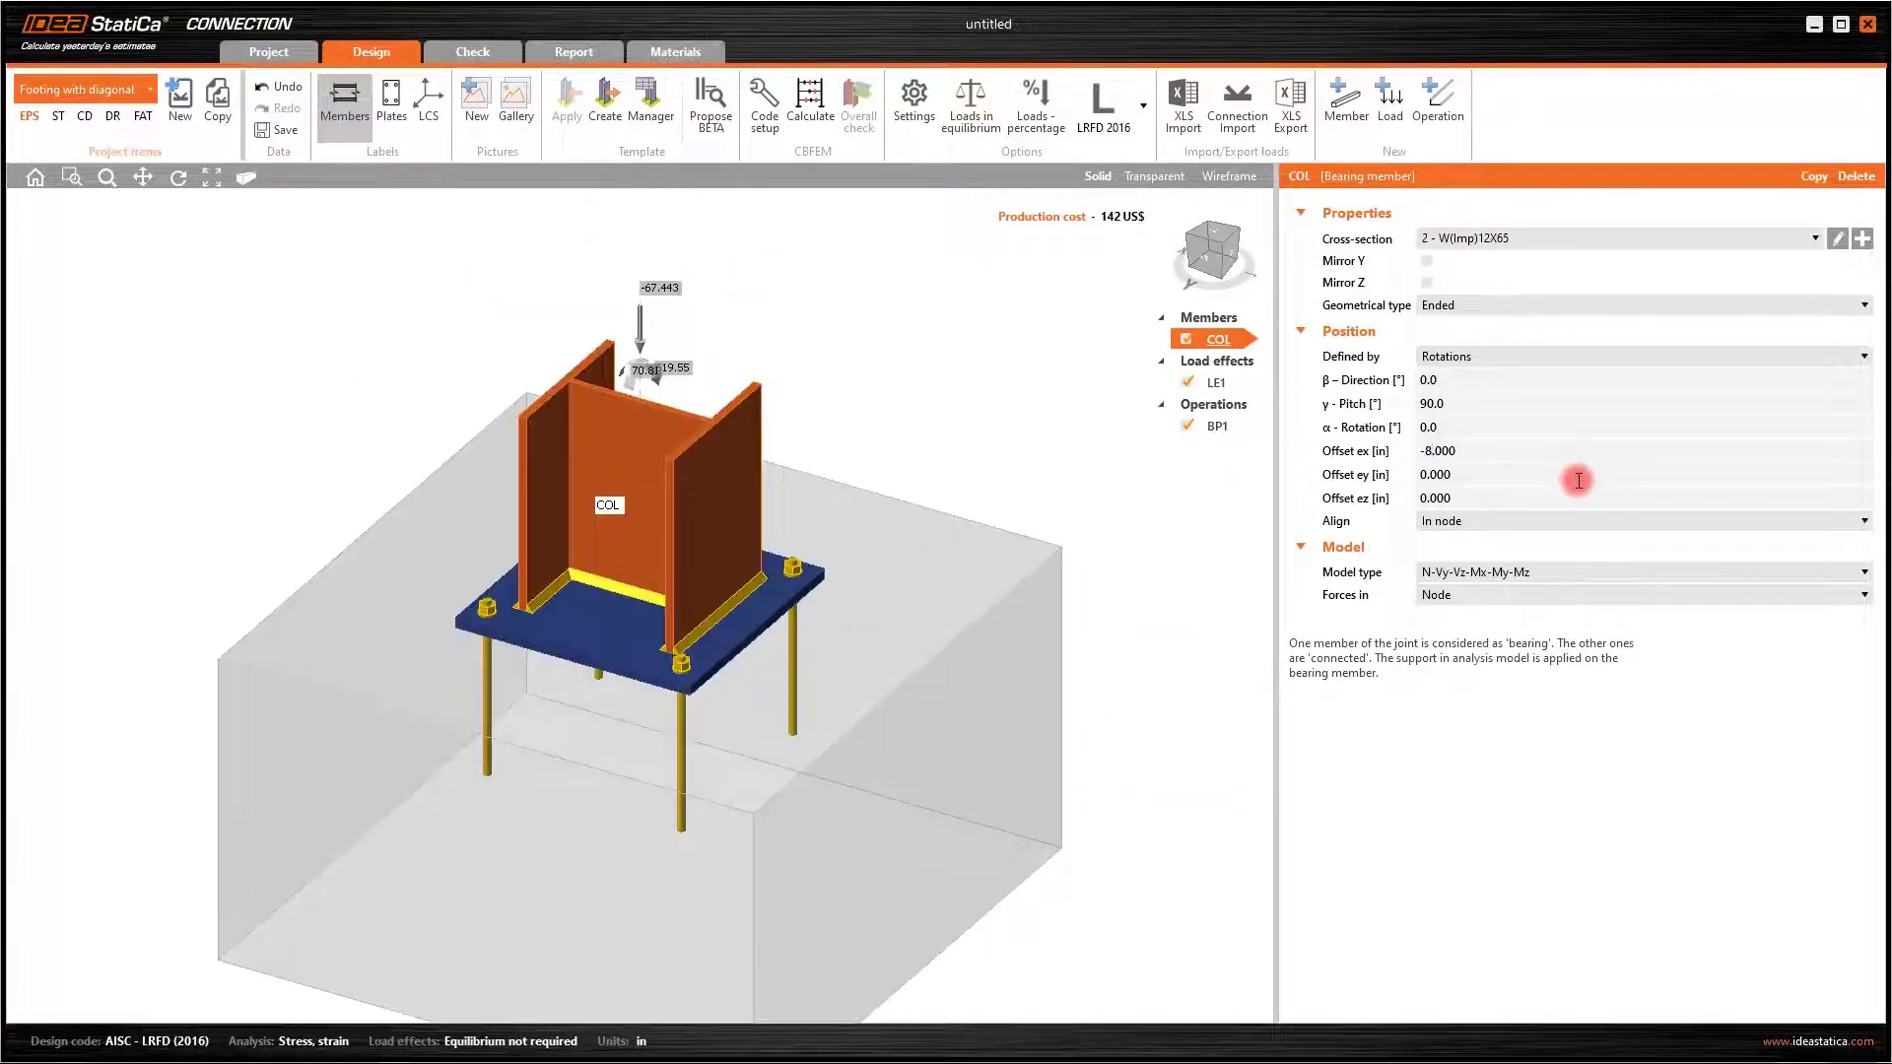
Add a second member and assign it a new rolled hollow section HSS(Imp)3X3X1/4
click(1345, 117)
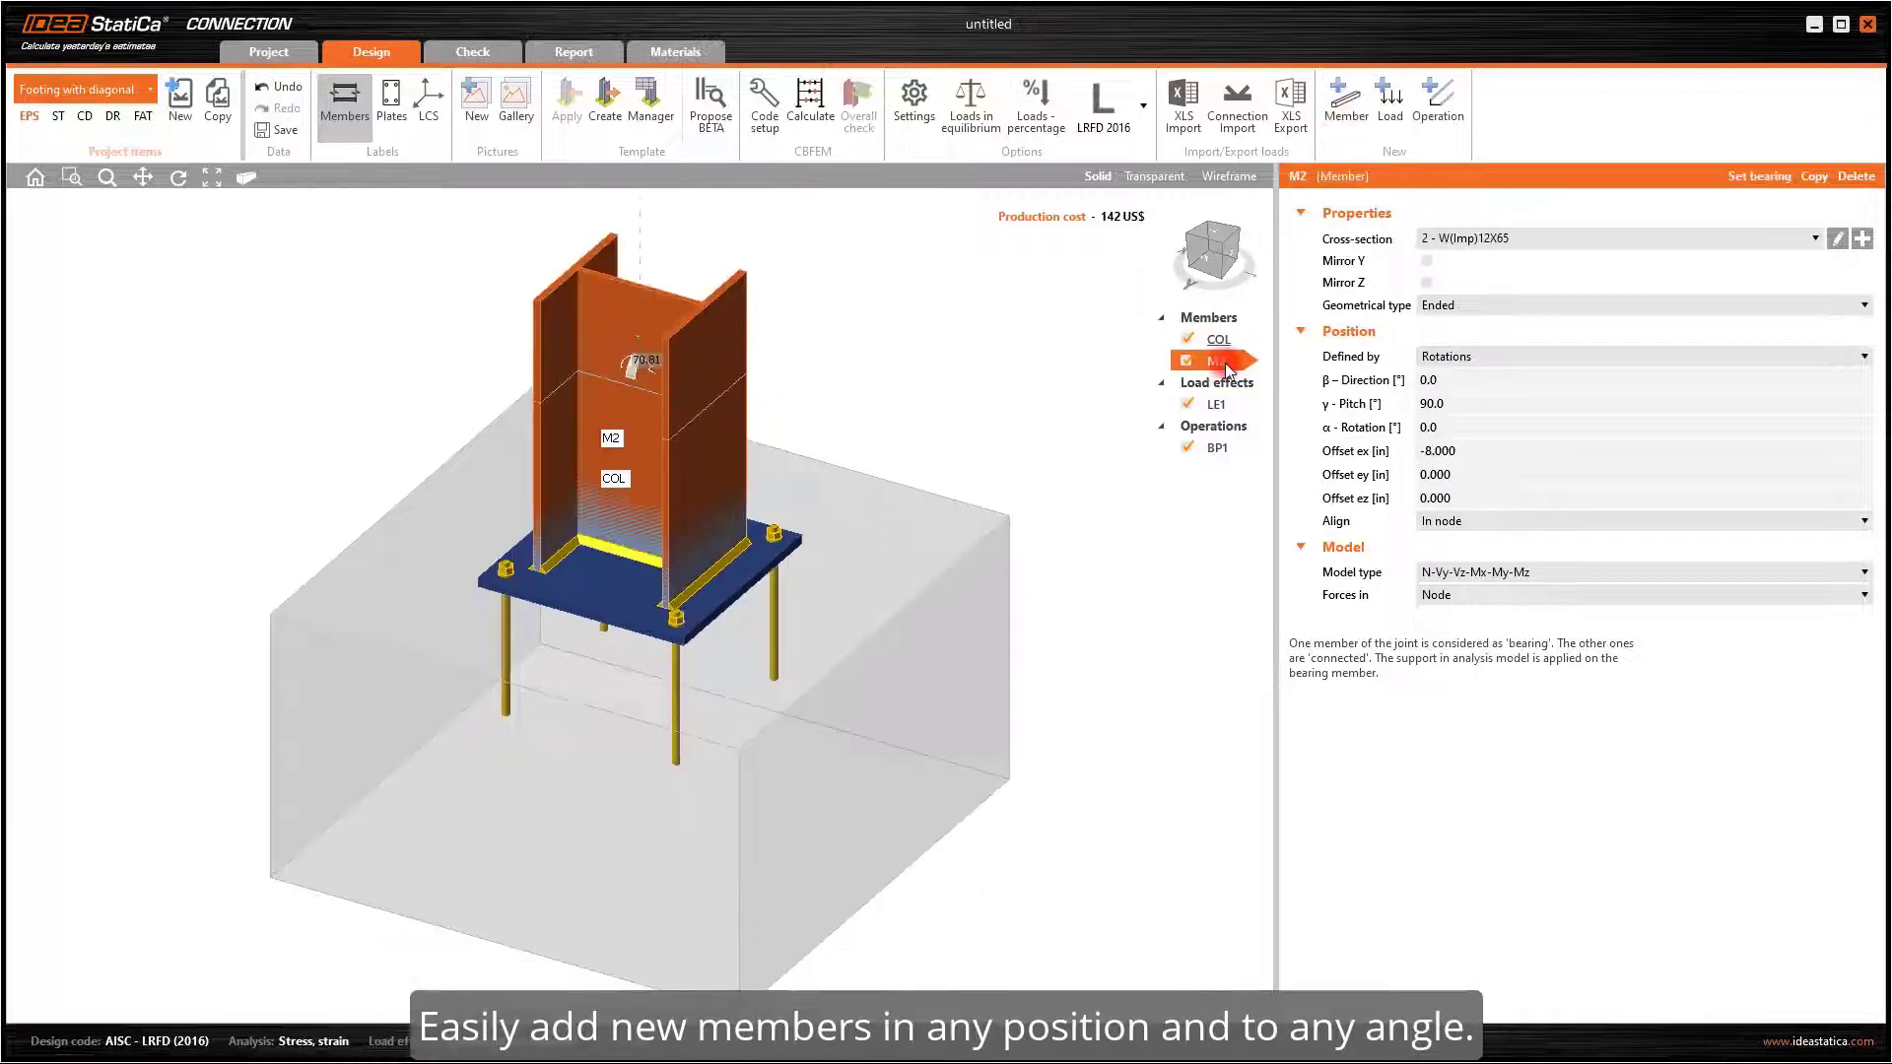
click(1863, 240)
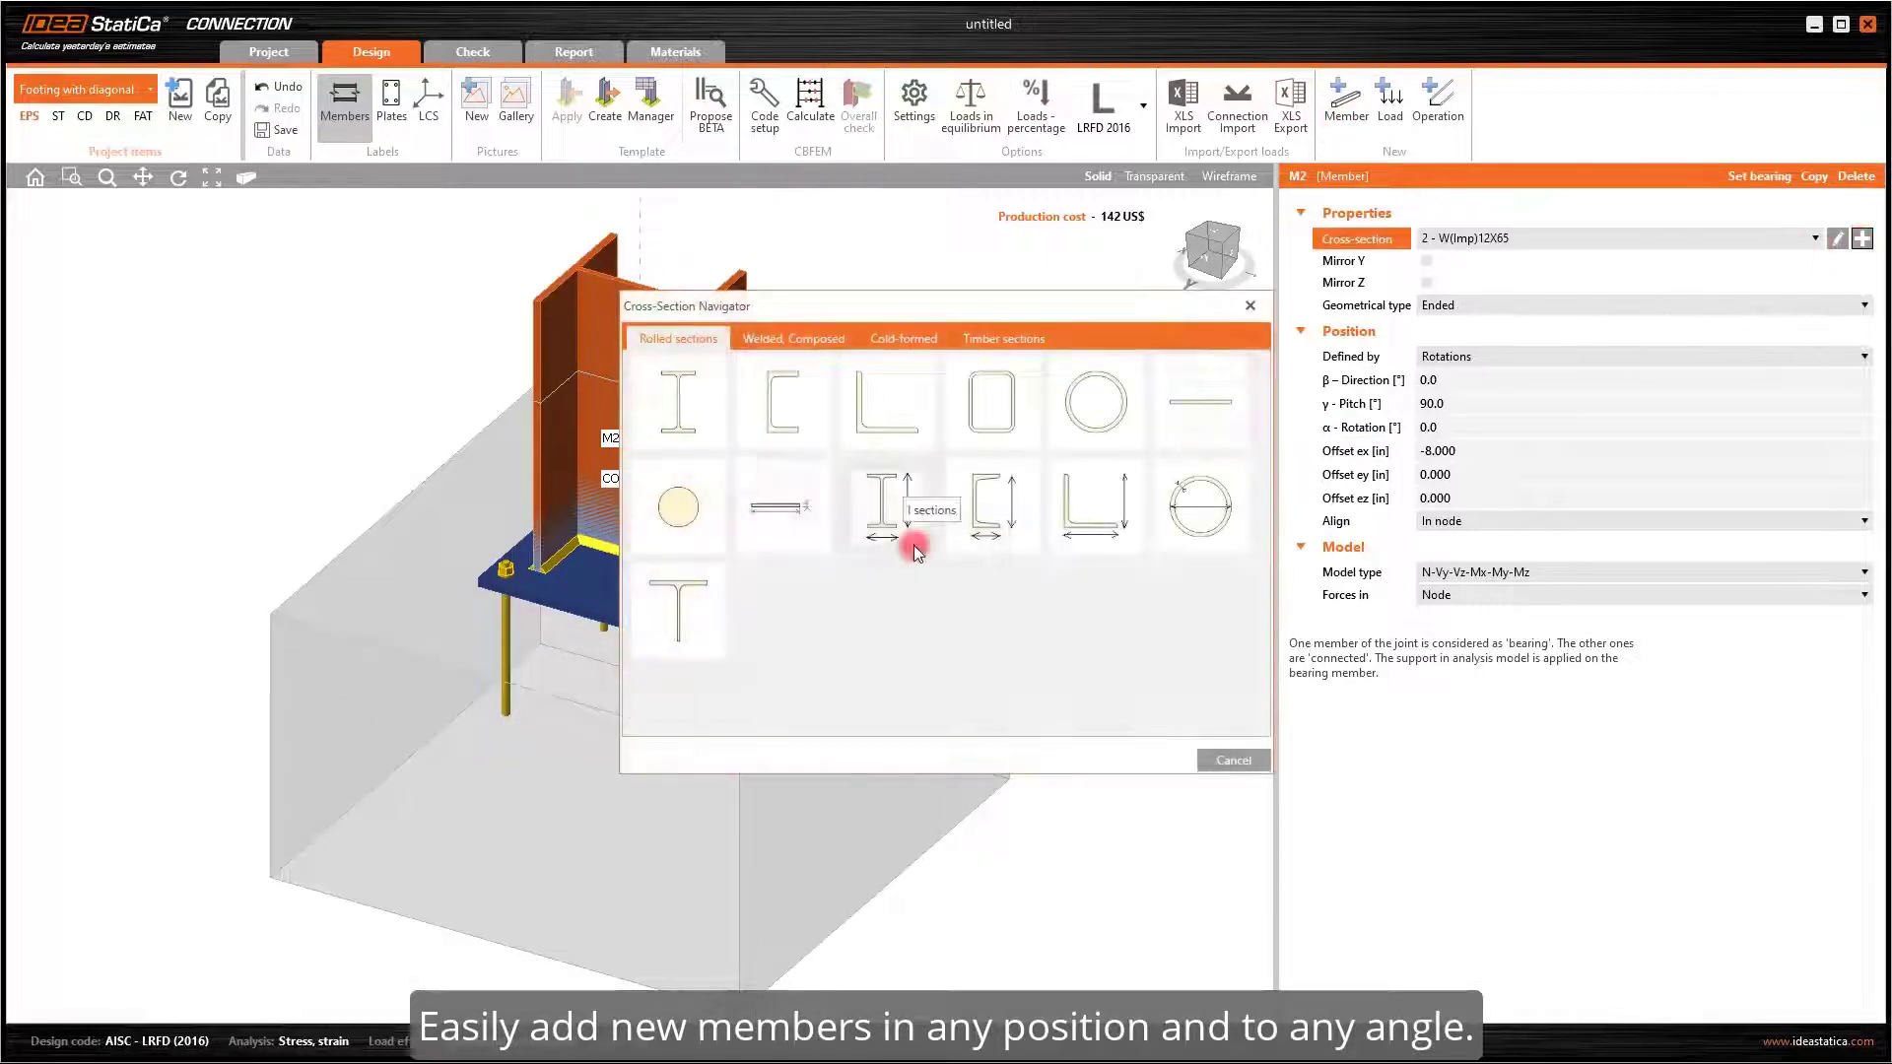
click(999, 417)
click(766, 388)
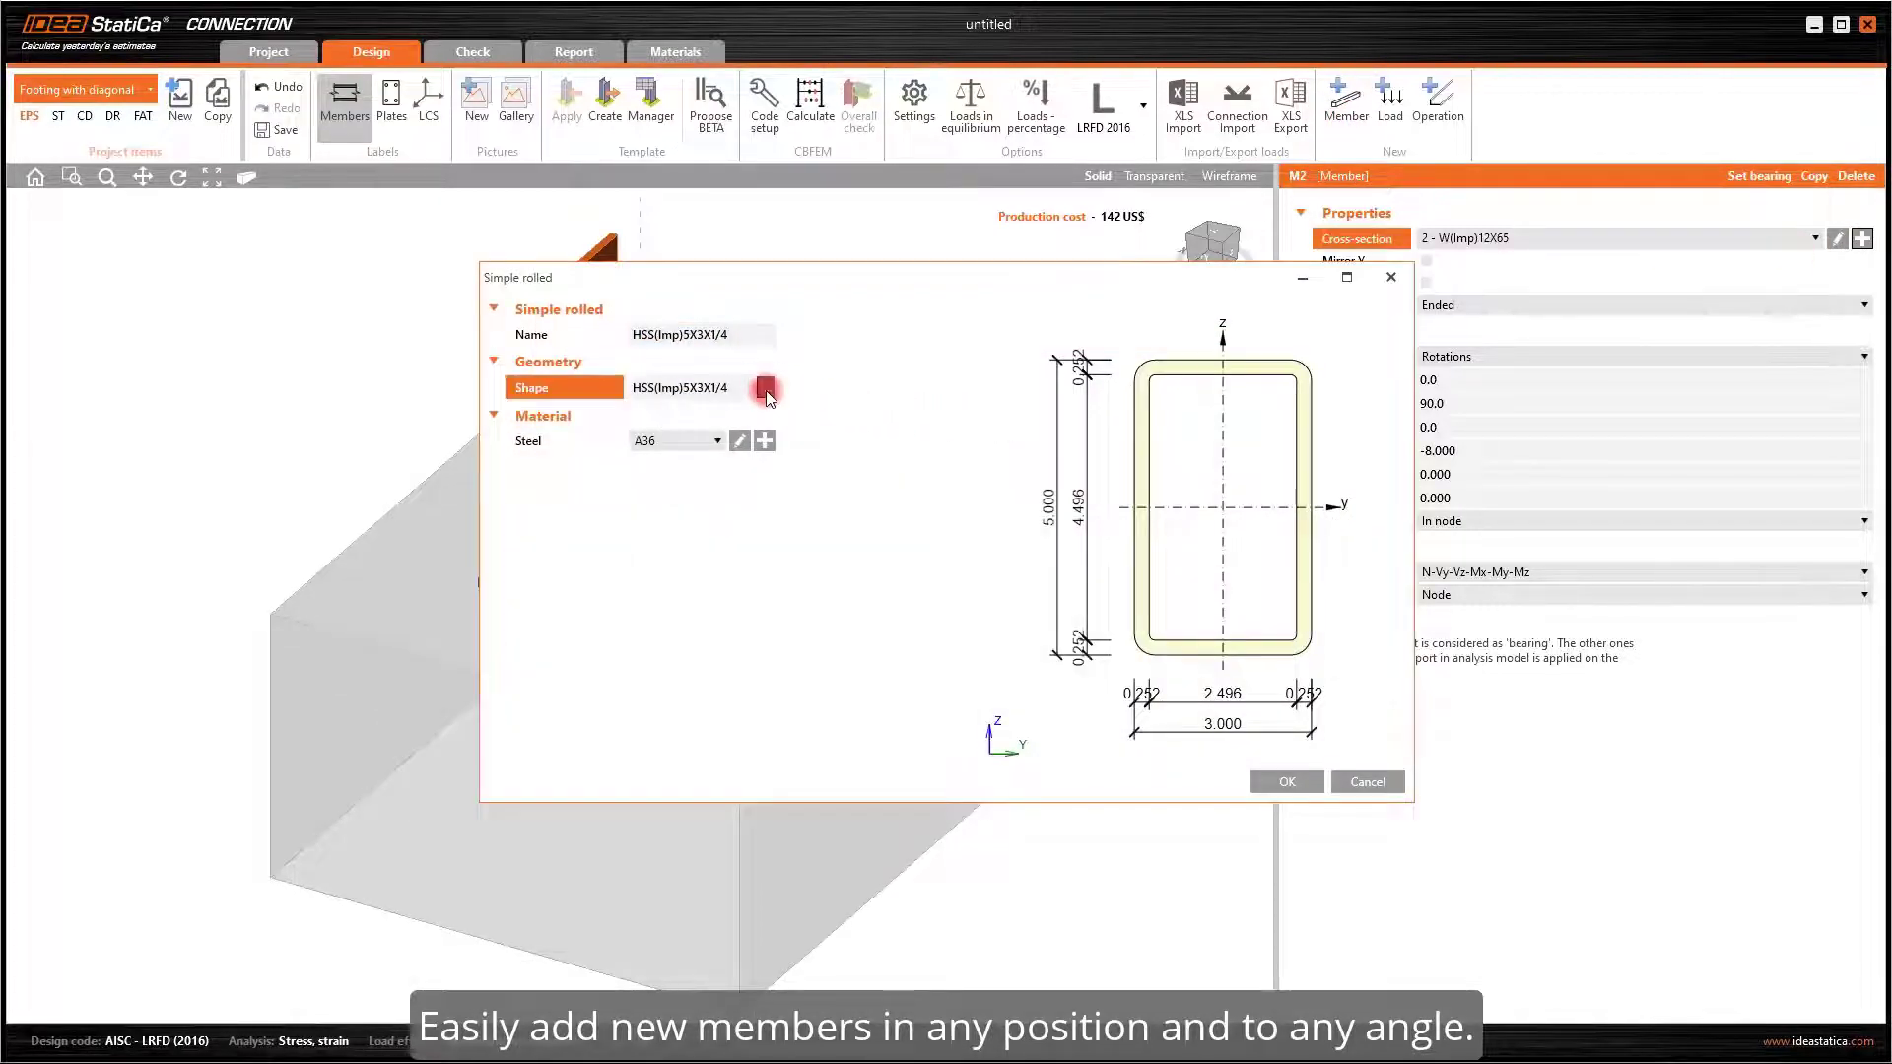
click(804, 310)
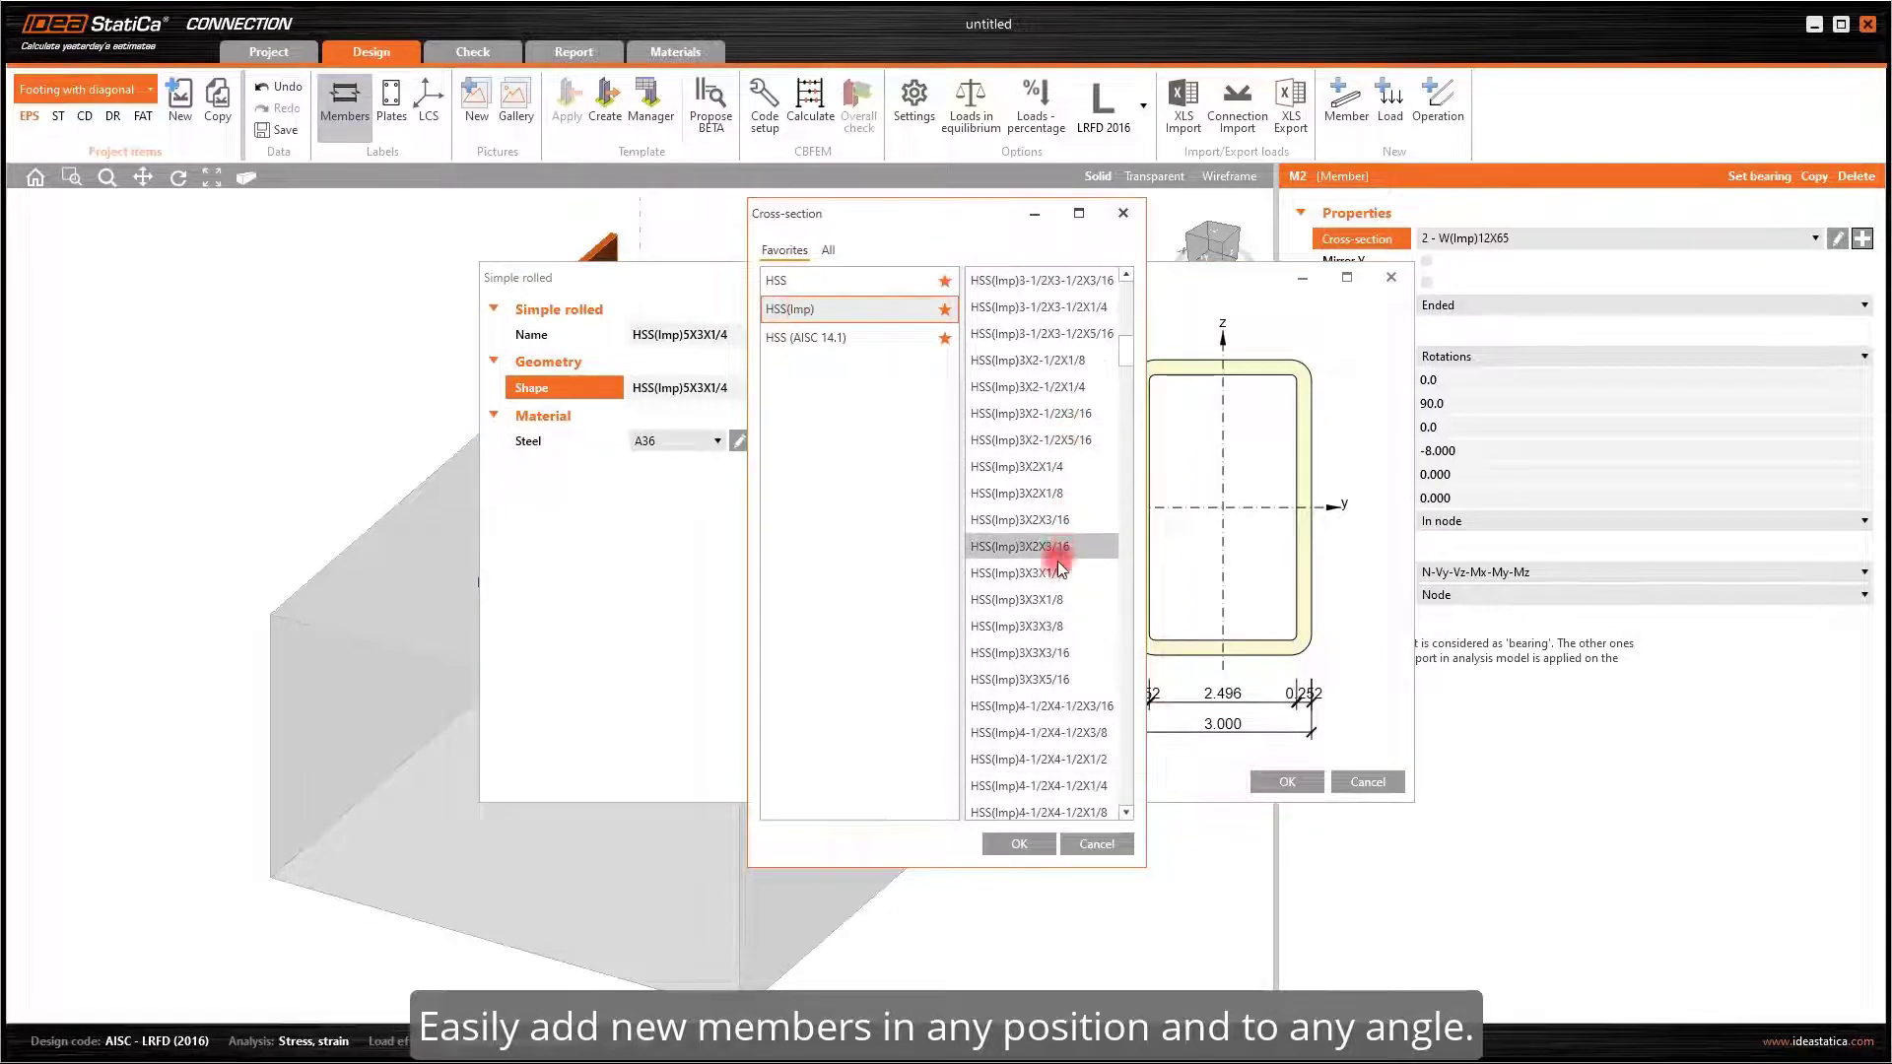
click(1076, 572)
click(1018, 844)
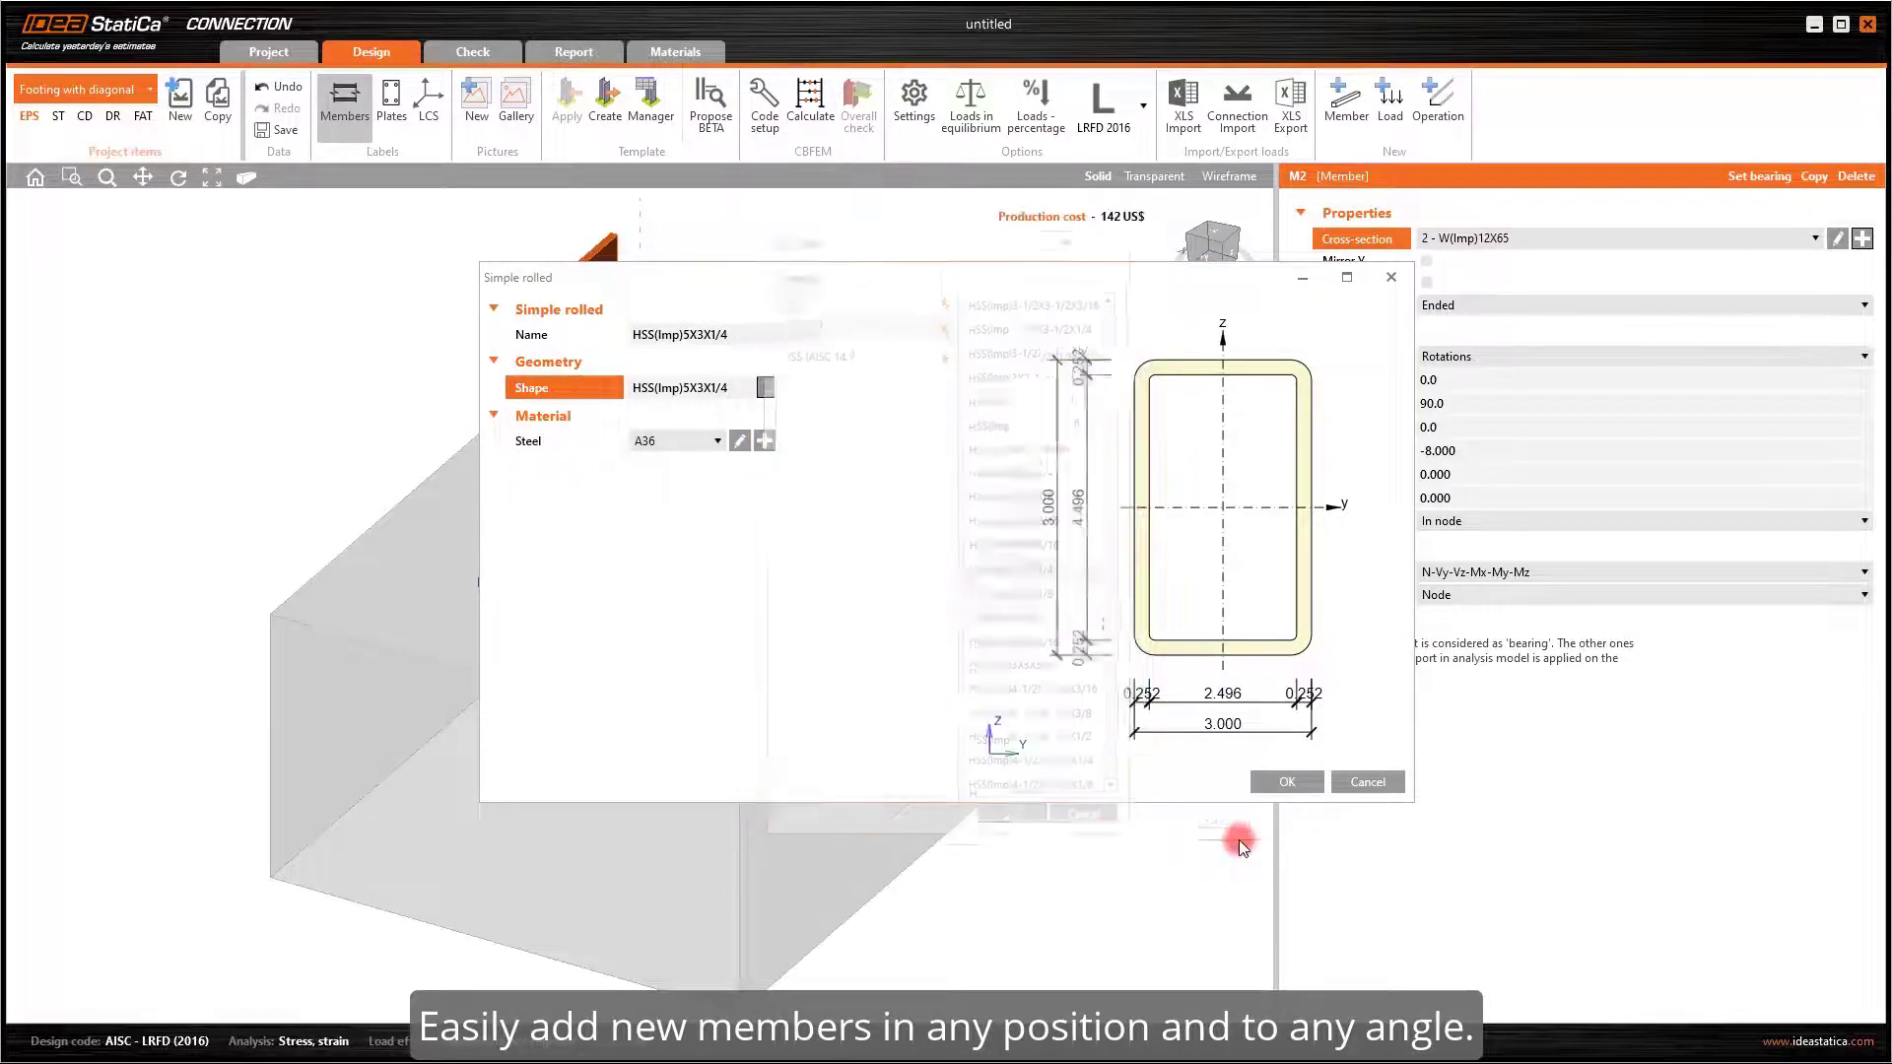
click(1285, 784)
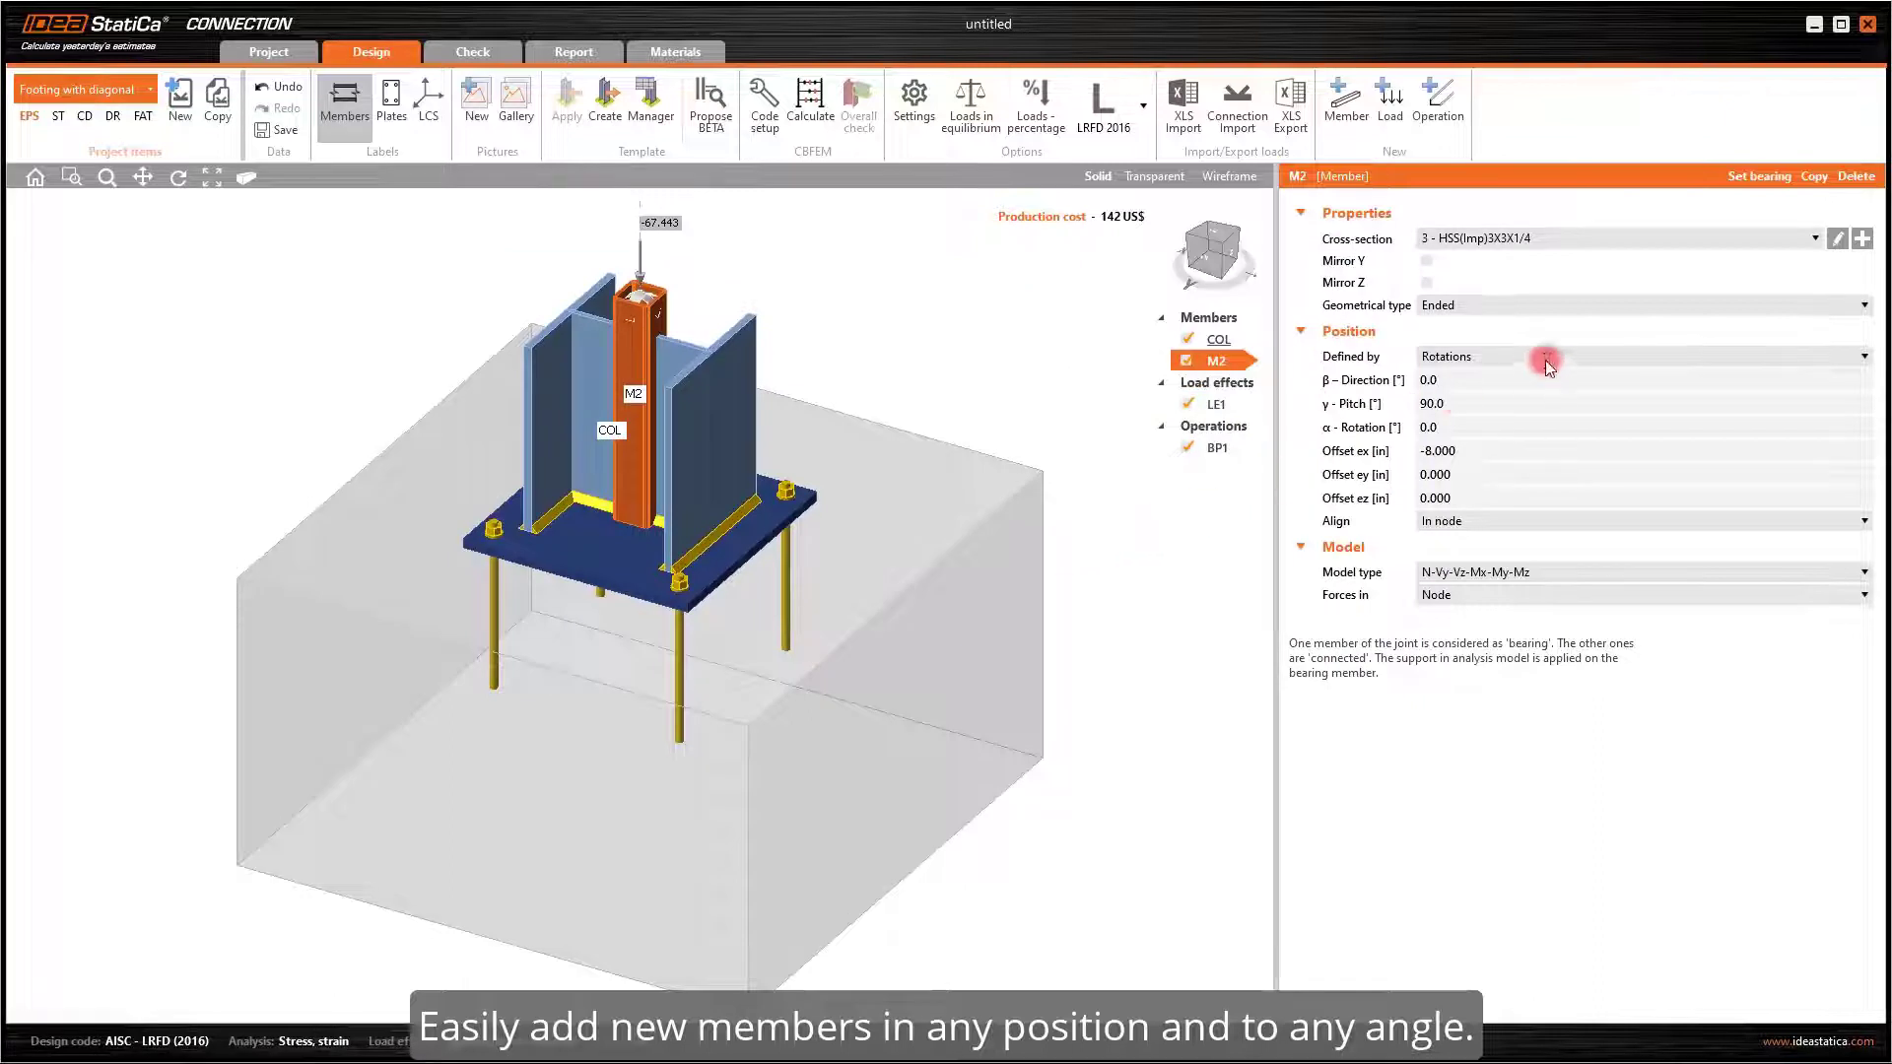
Set member M2's pitch to 45°, its offset ex to 0 in and its model type to N-Vy-Vz
click(1487, 404)
text(45)
click(1497, 427)
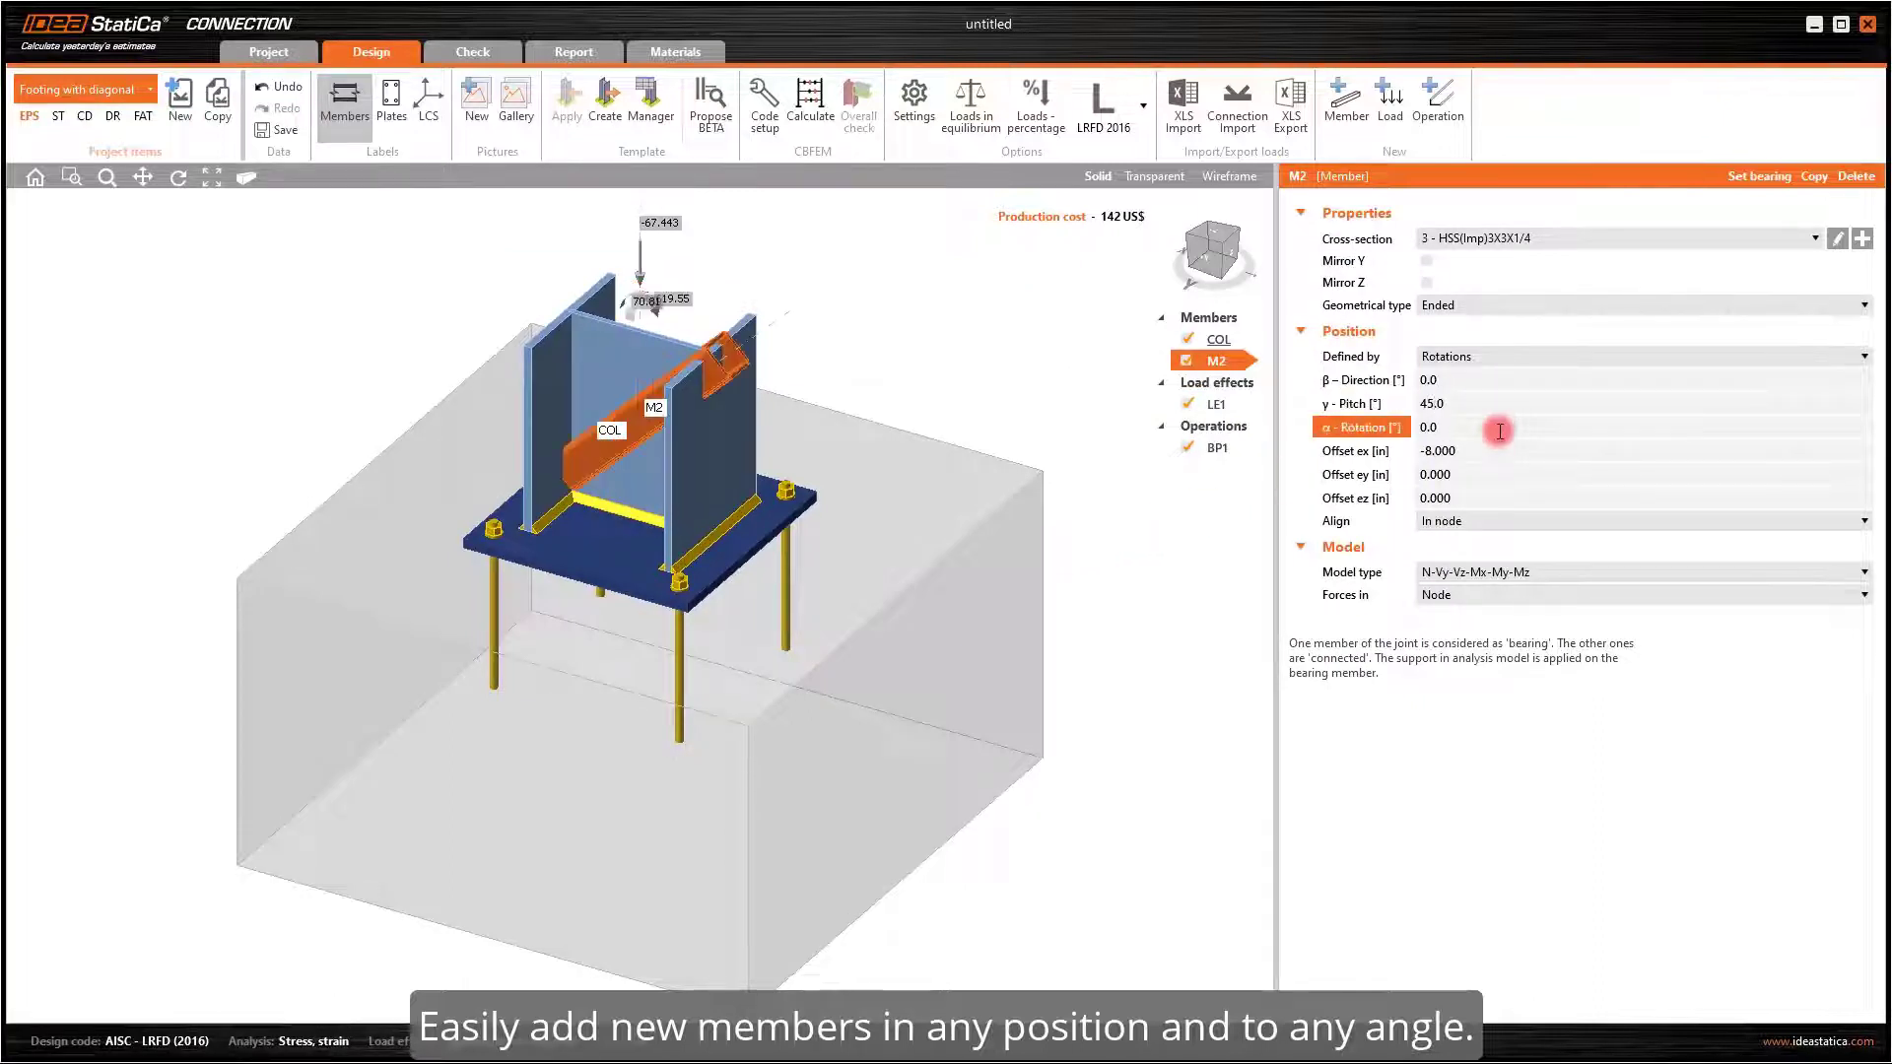
click(1483, 449)
text(0)
click(1562, 475)
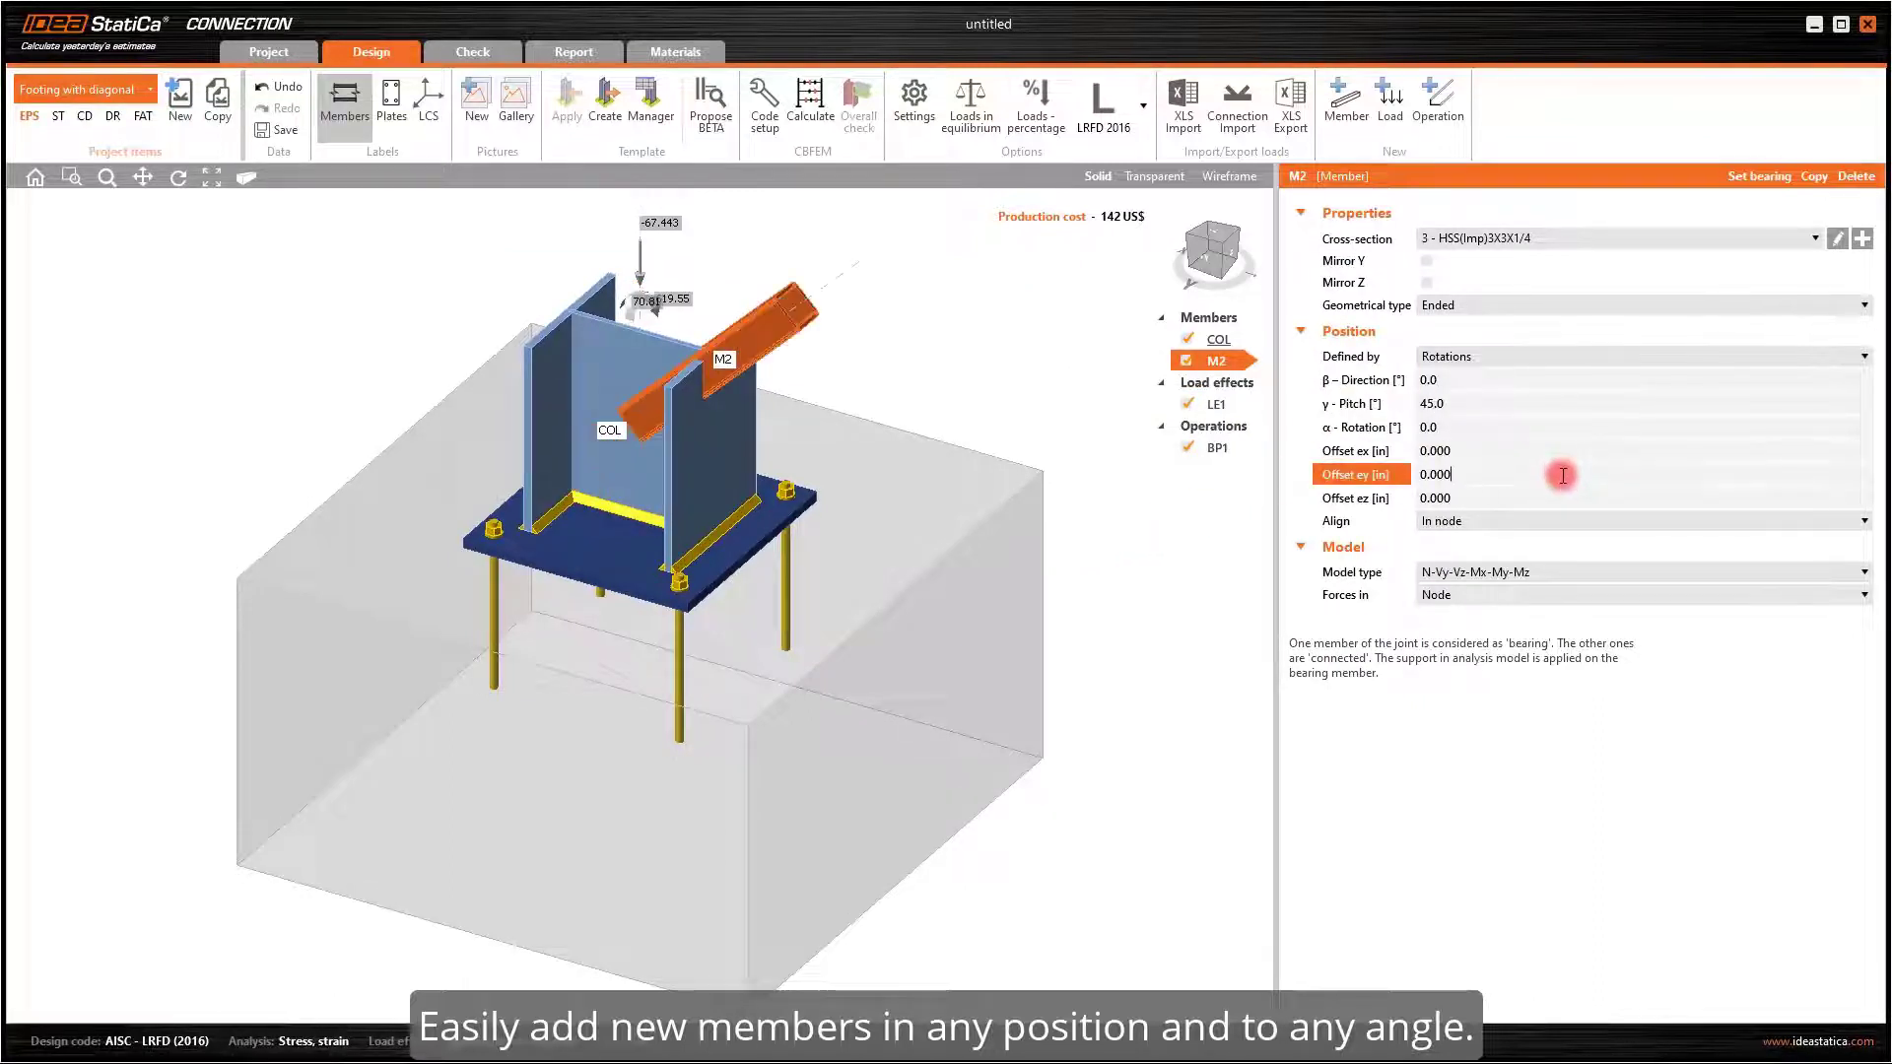
click(1552, 570)
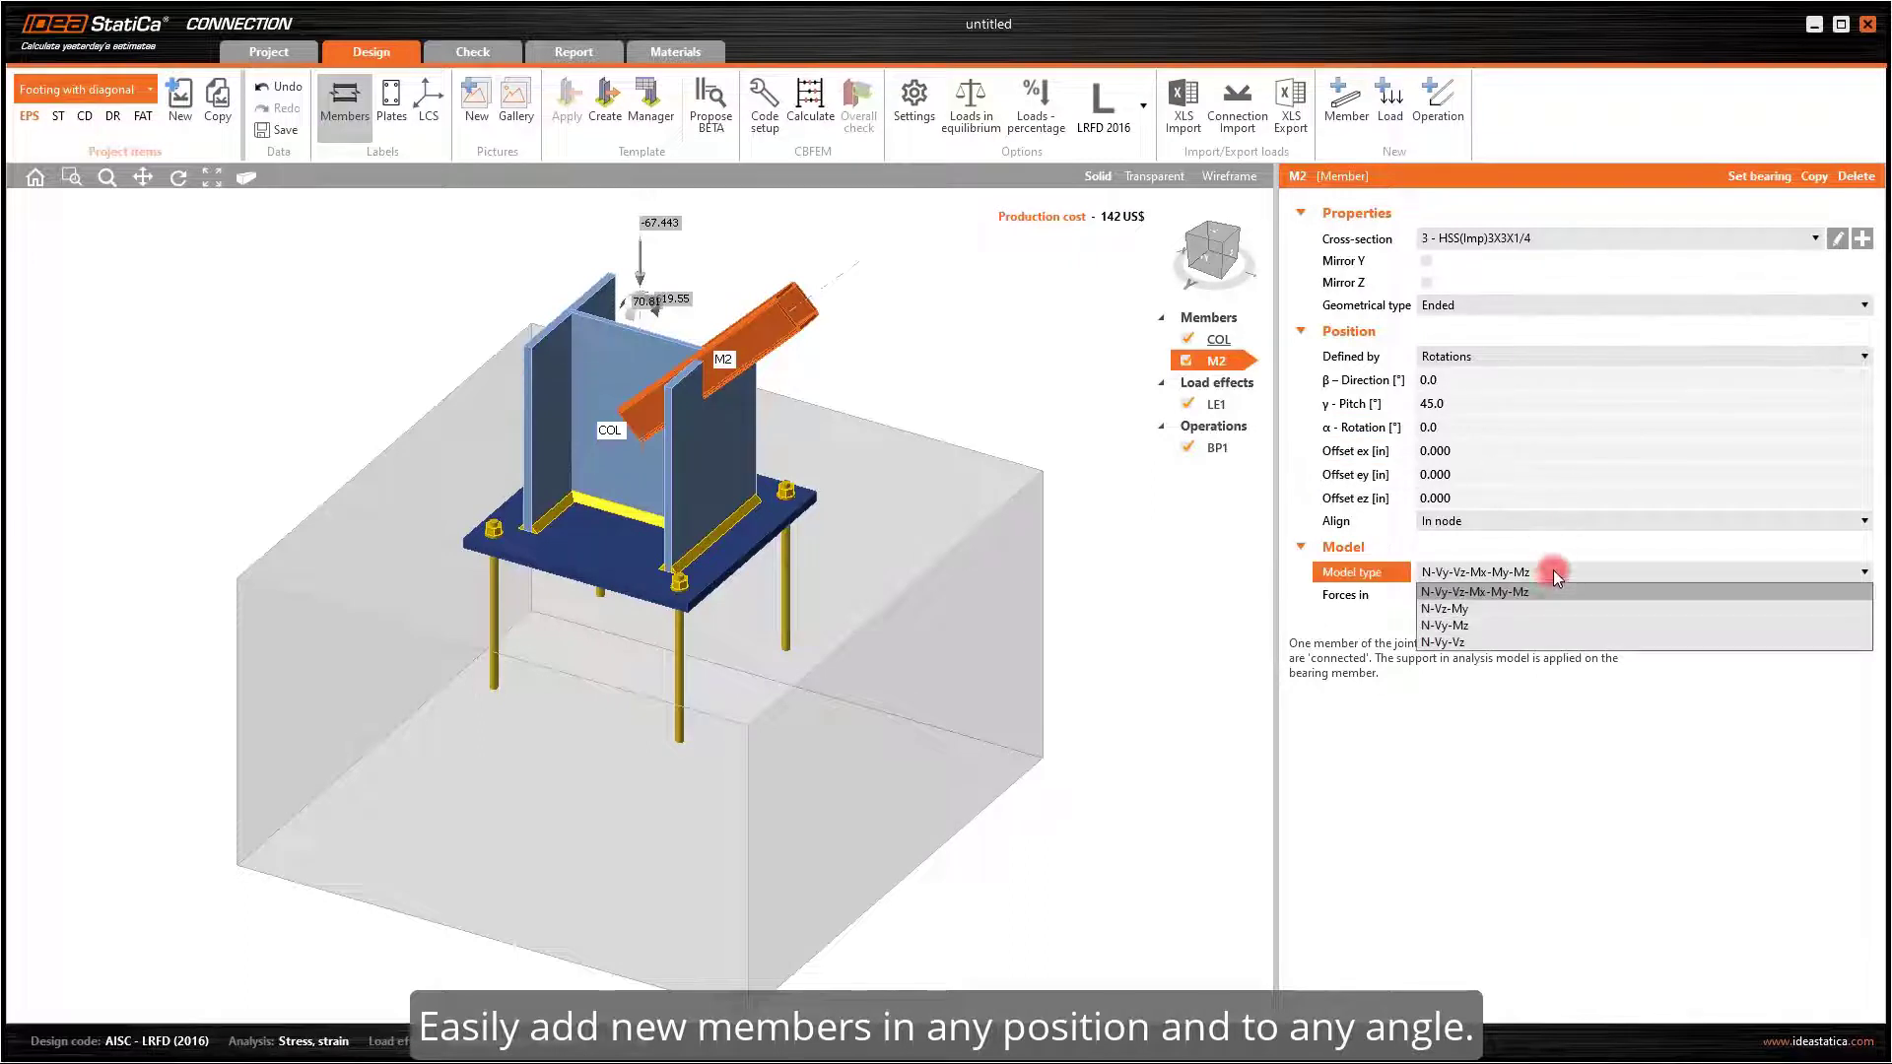
click(1474, 640)
Add a third member and assign it a new rolled I-section W(Imp)8X40
click(1344, 113)
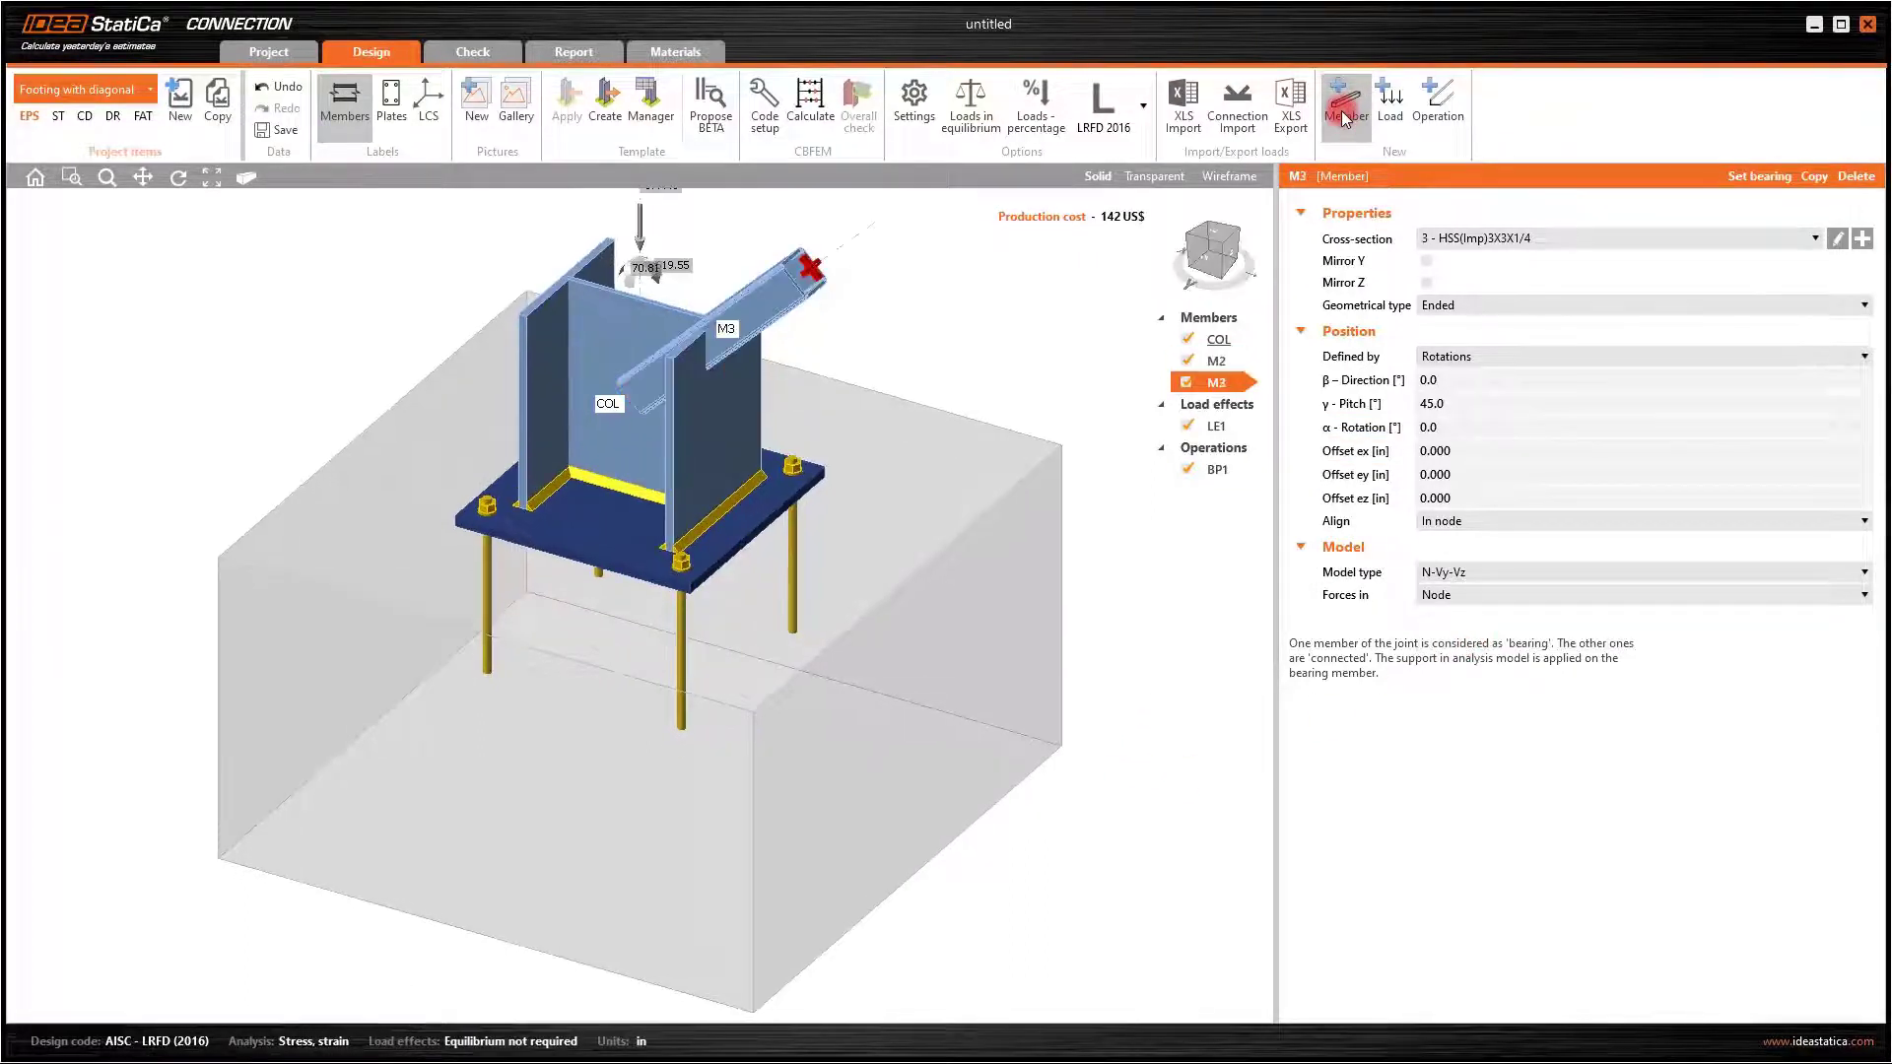
click(1861, 238)
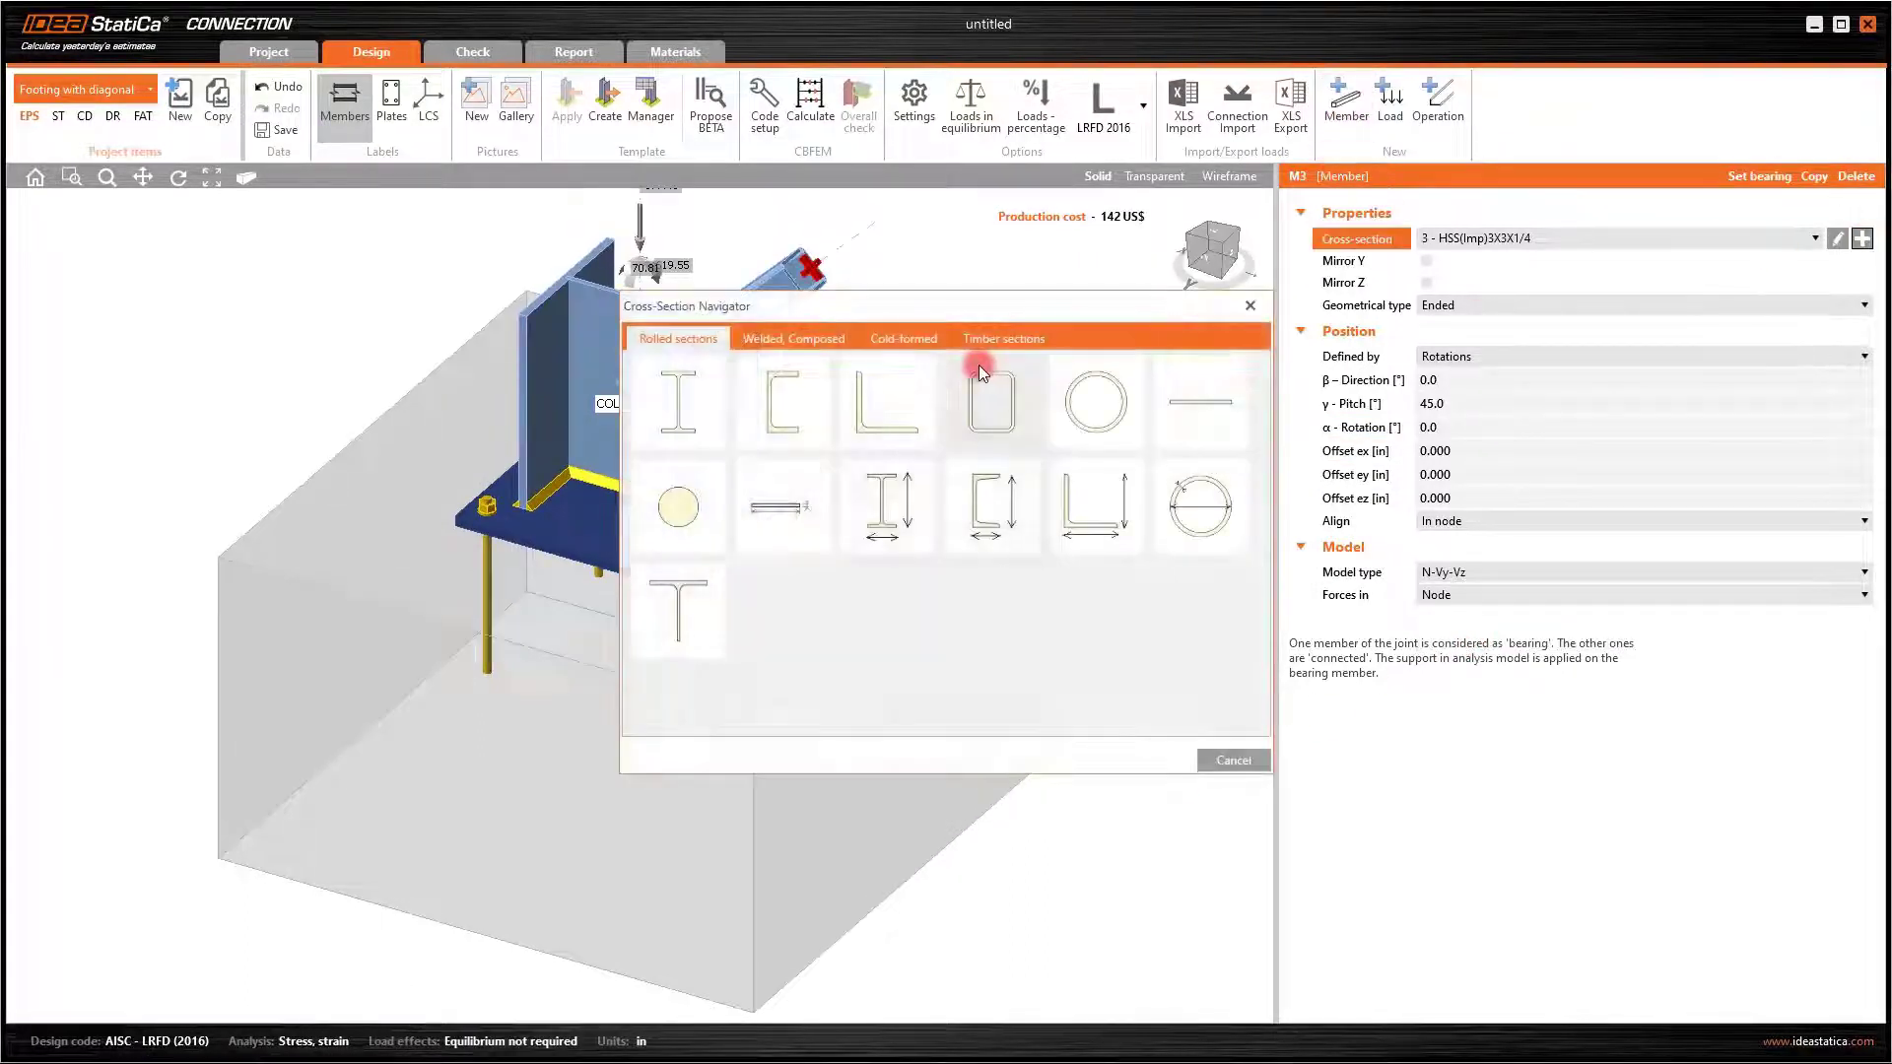
click(703, 417)
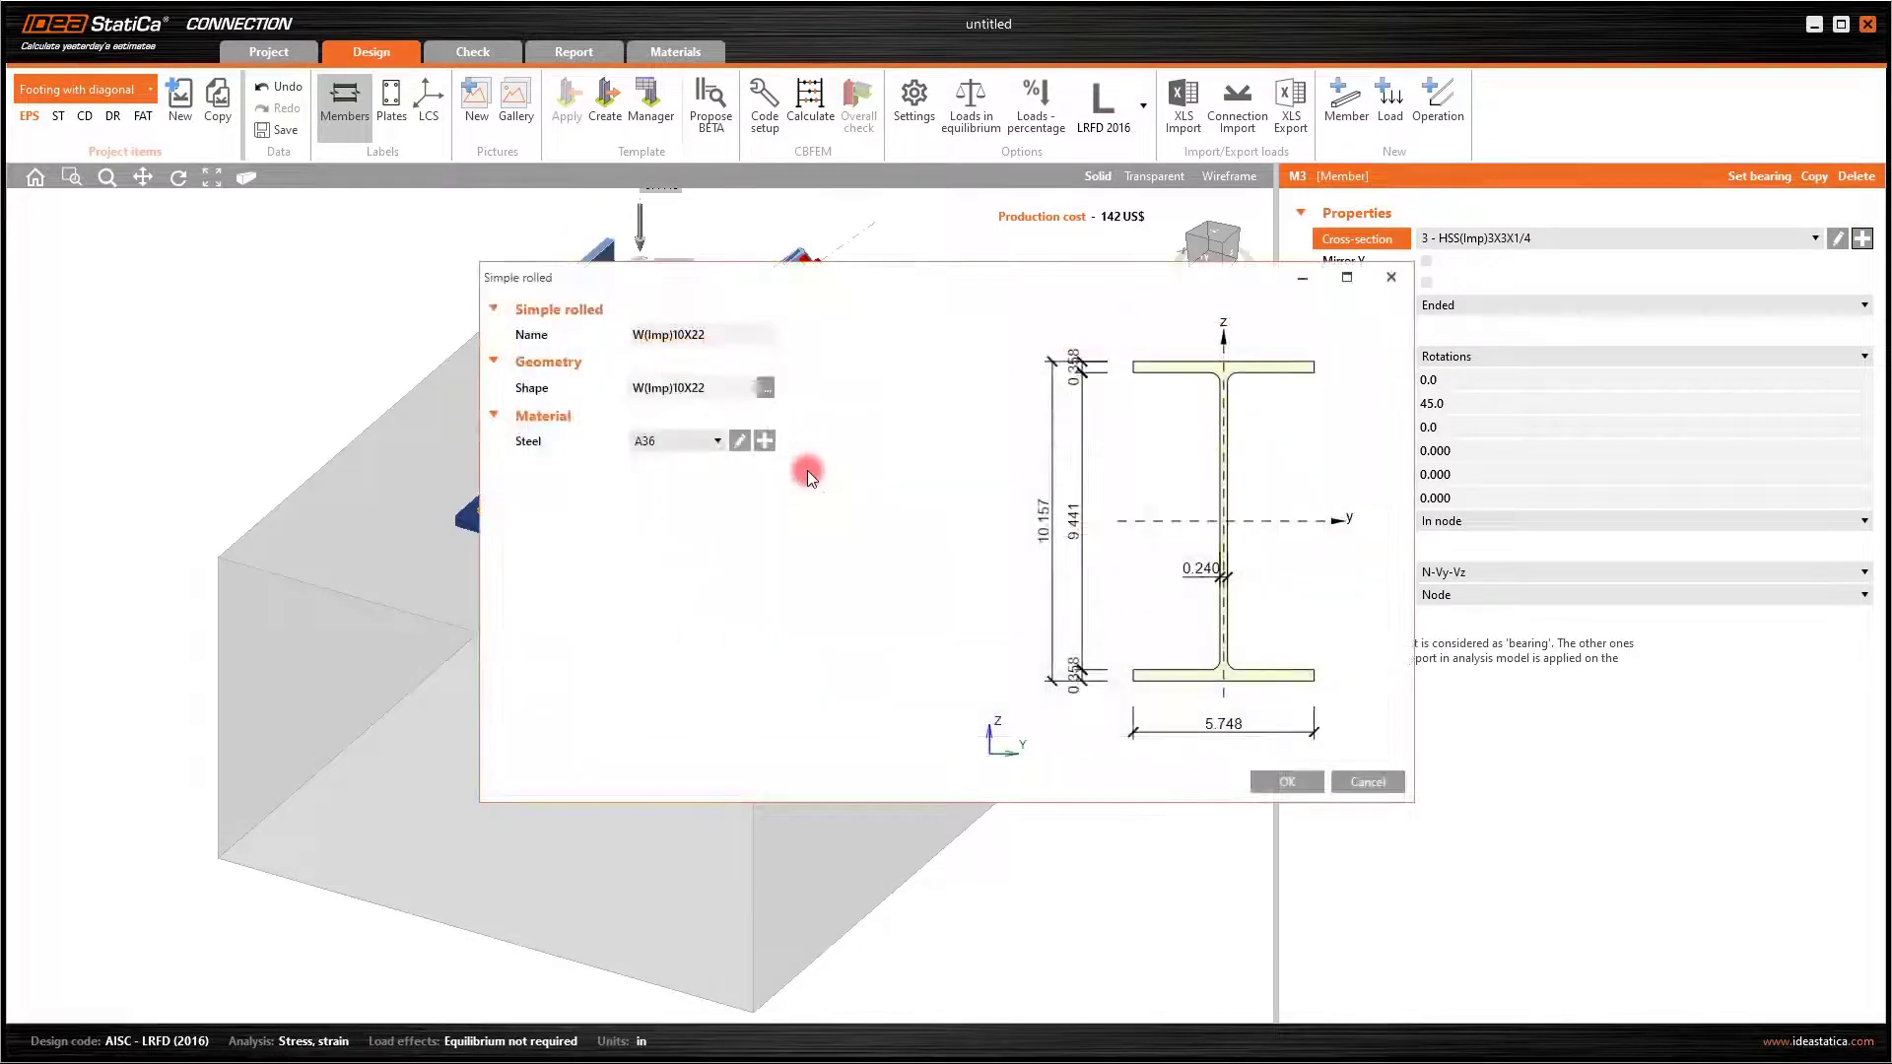
click(764, 388)
click(803, 423)
click(1073, 495)
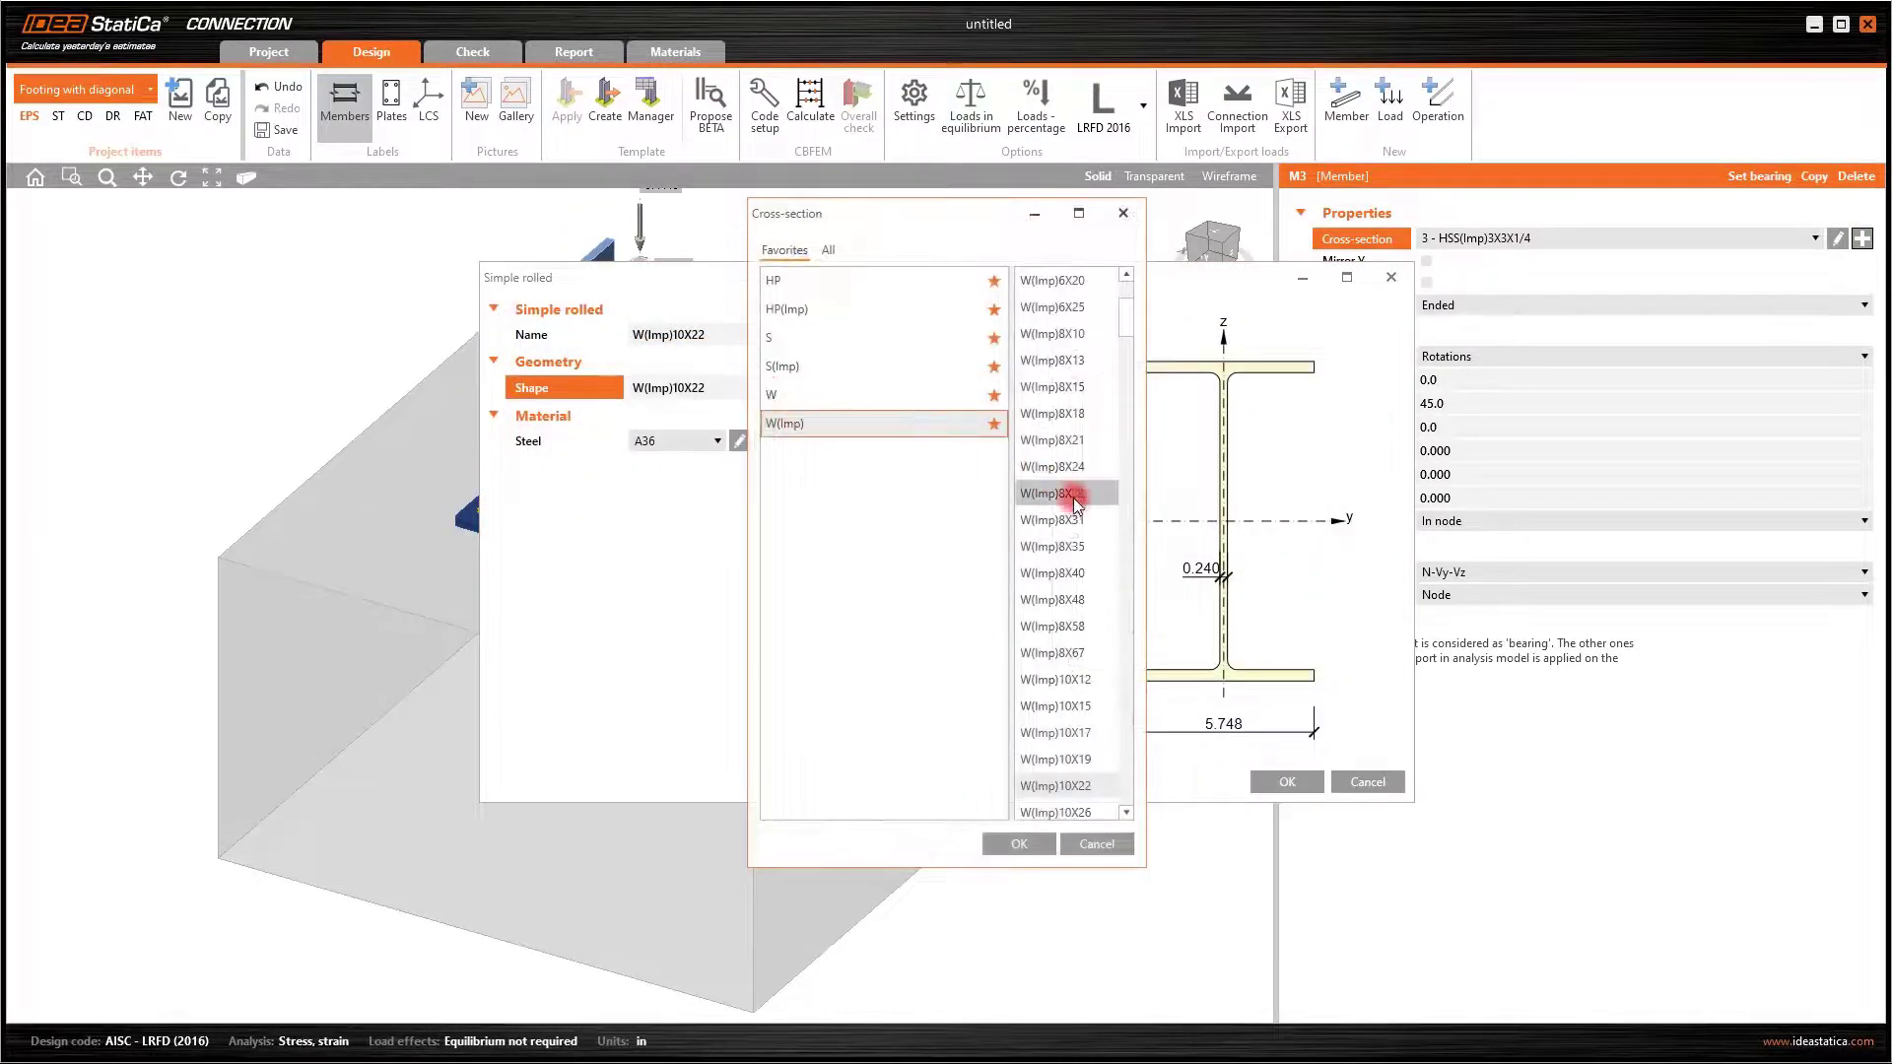
scroll(1072, 497, down, 1)
click(1072, 494)
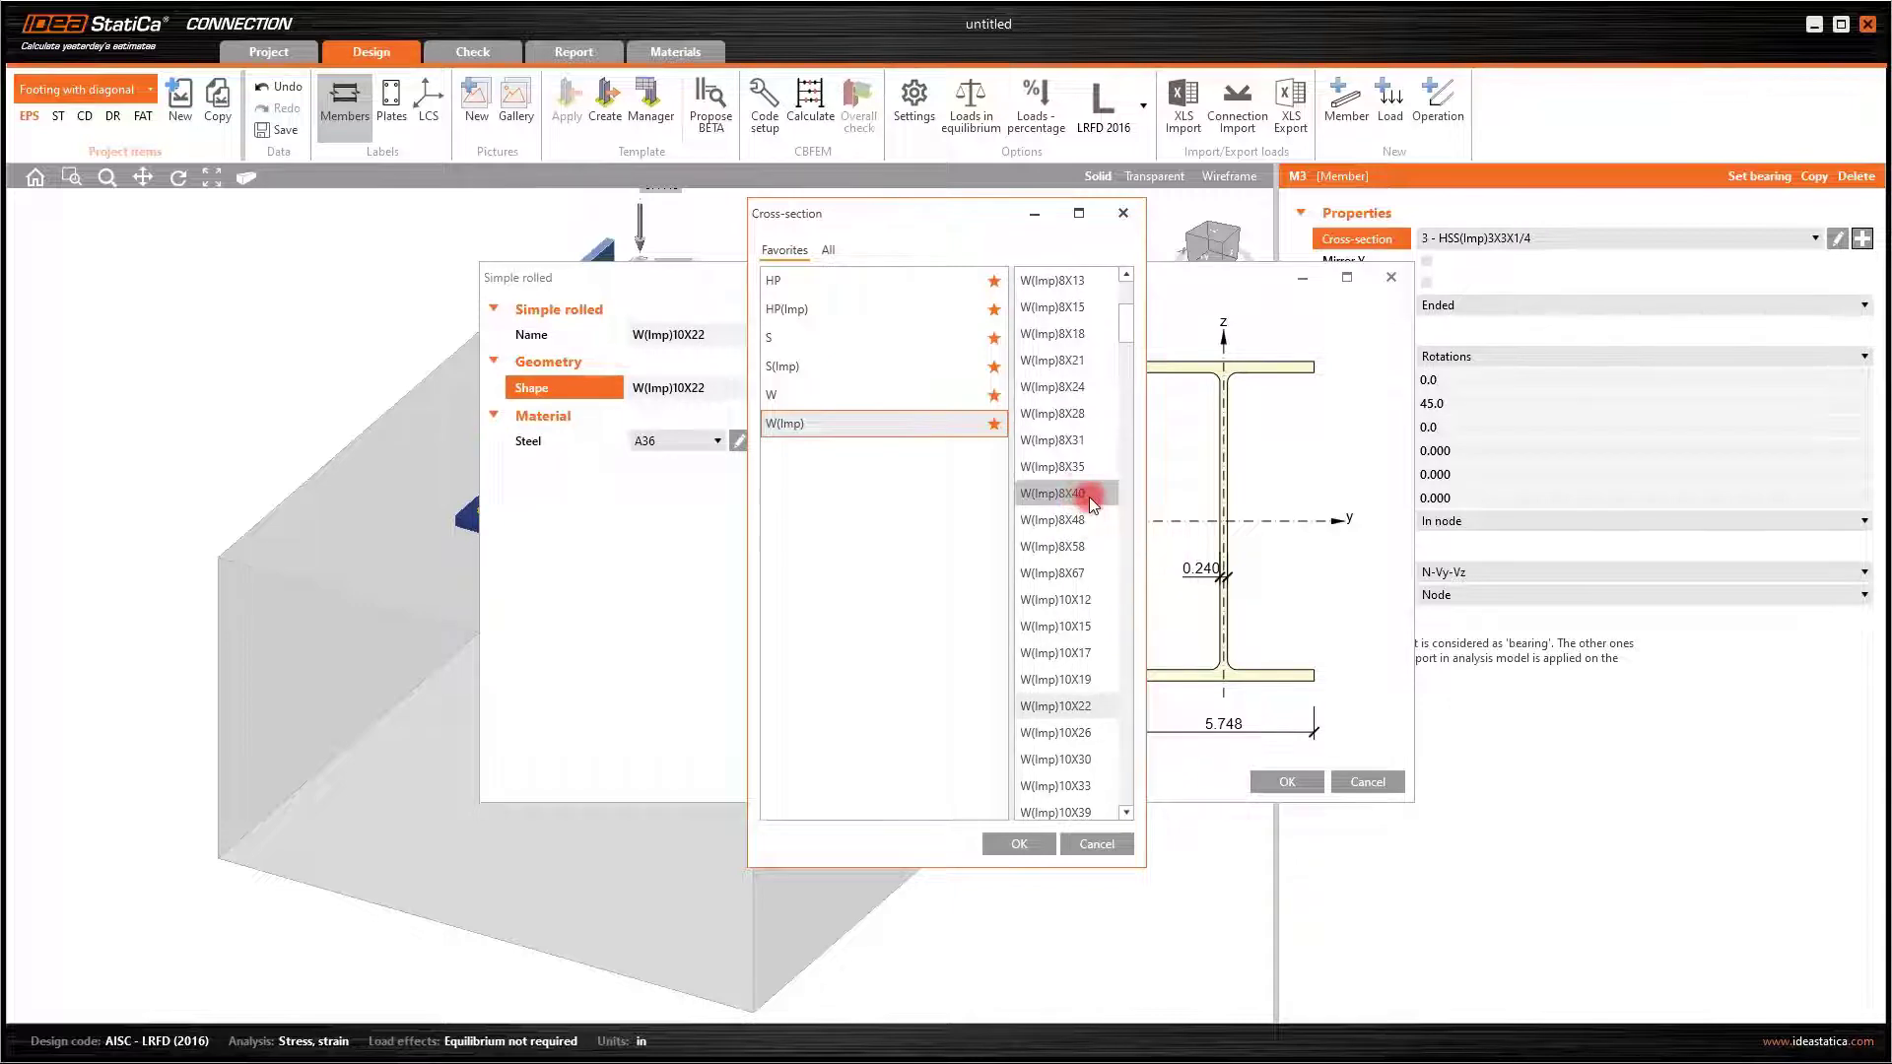
click(1019, 844)
click(1271, 778)
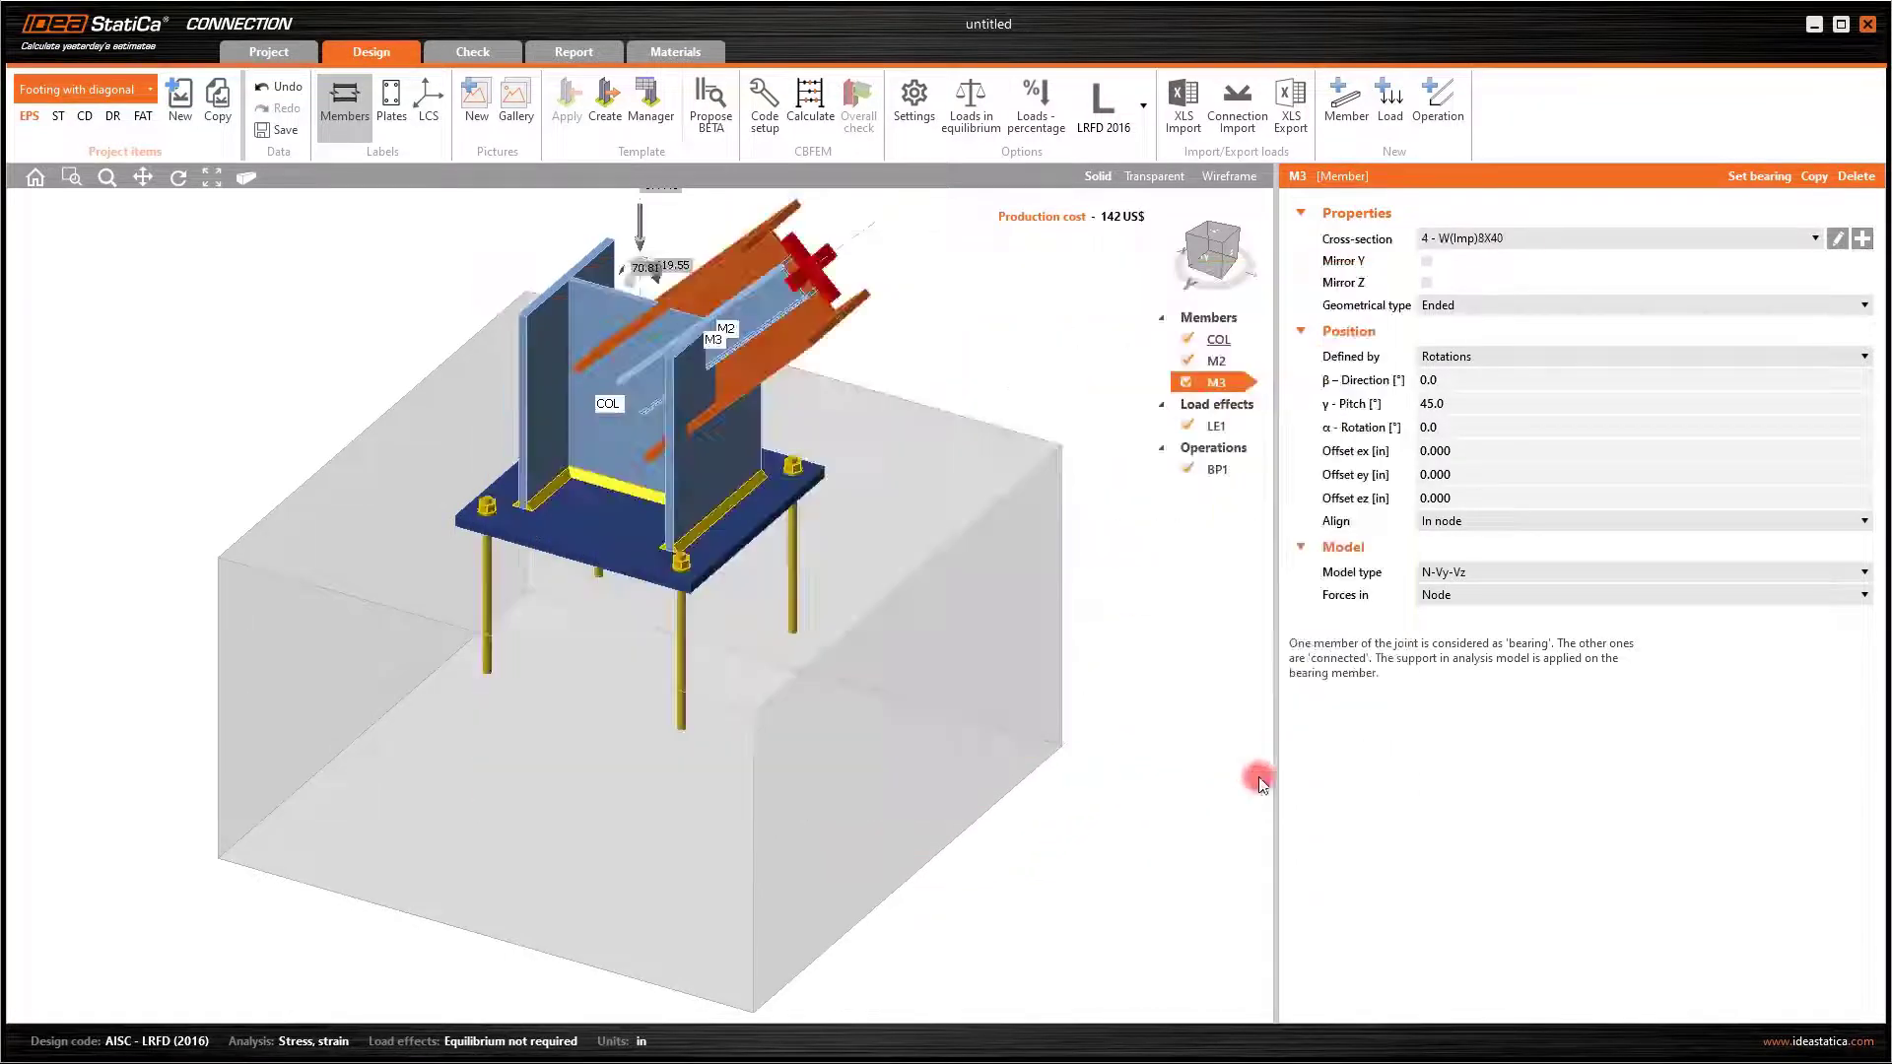
Set member M3's pitch to 0° and its model type to N-Vy-Vz-Mx-My-Mz
click(1453, 405)
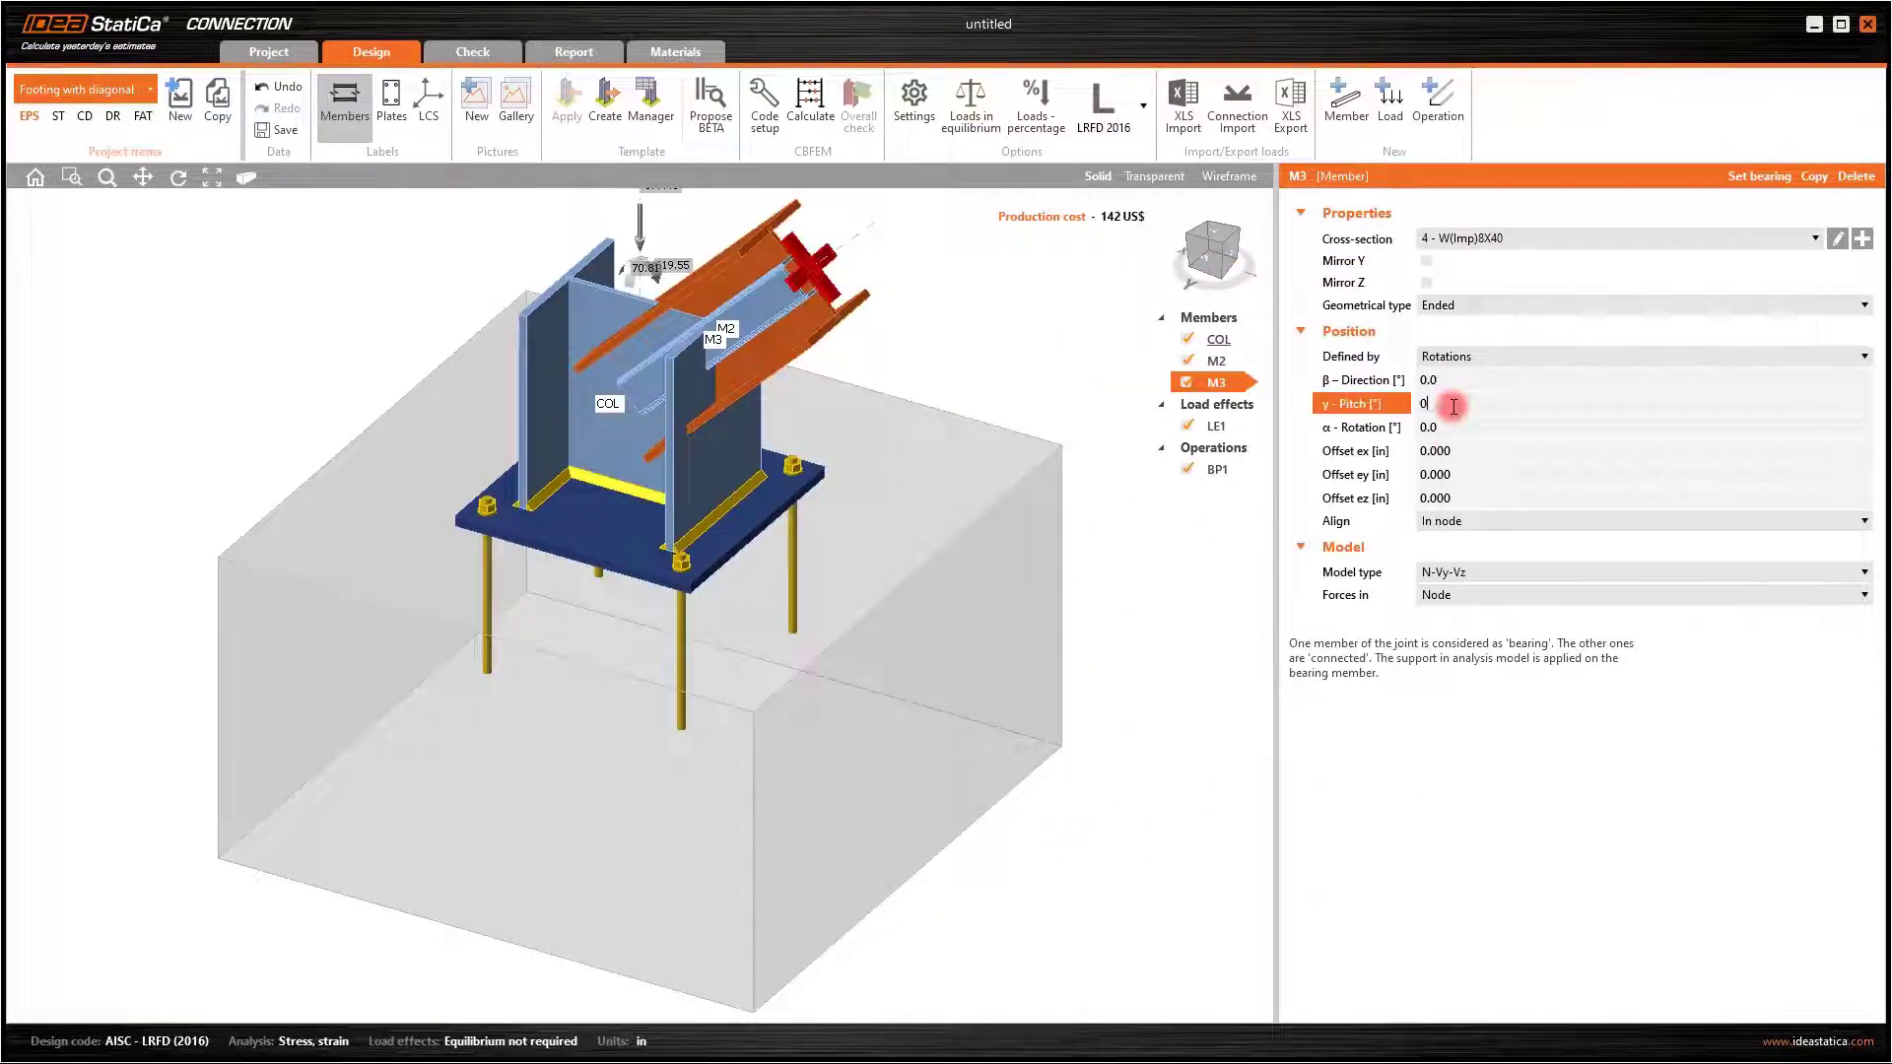
text(0)
key(Return)
click(1493, 571)
click(1488, 593)
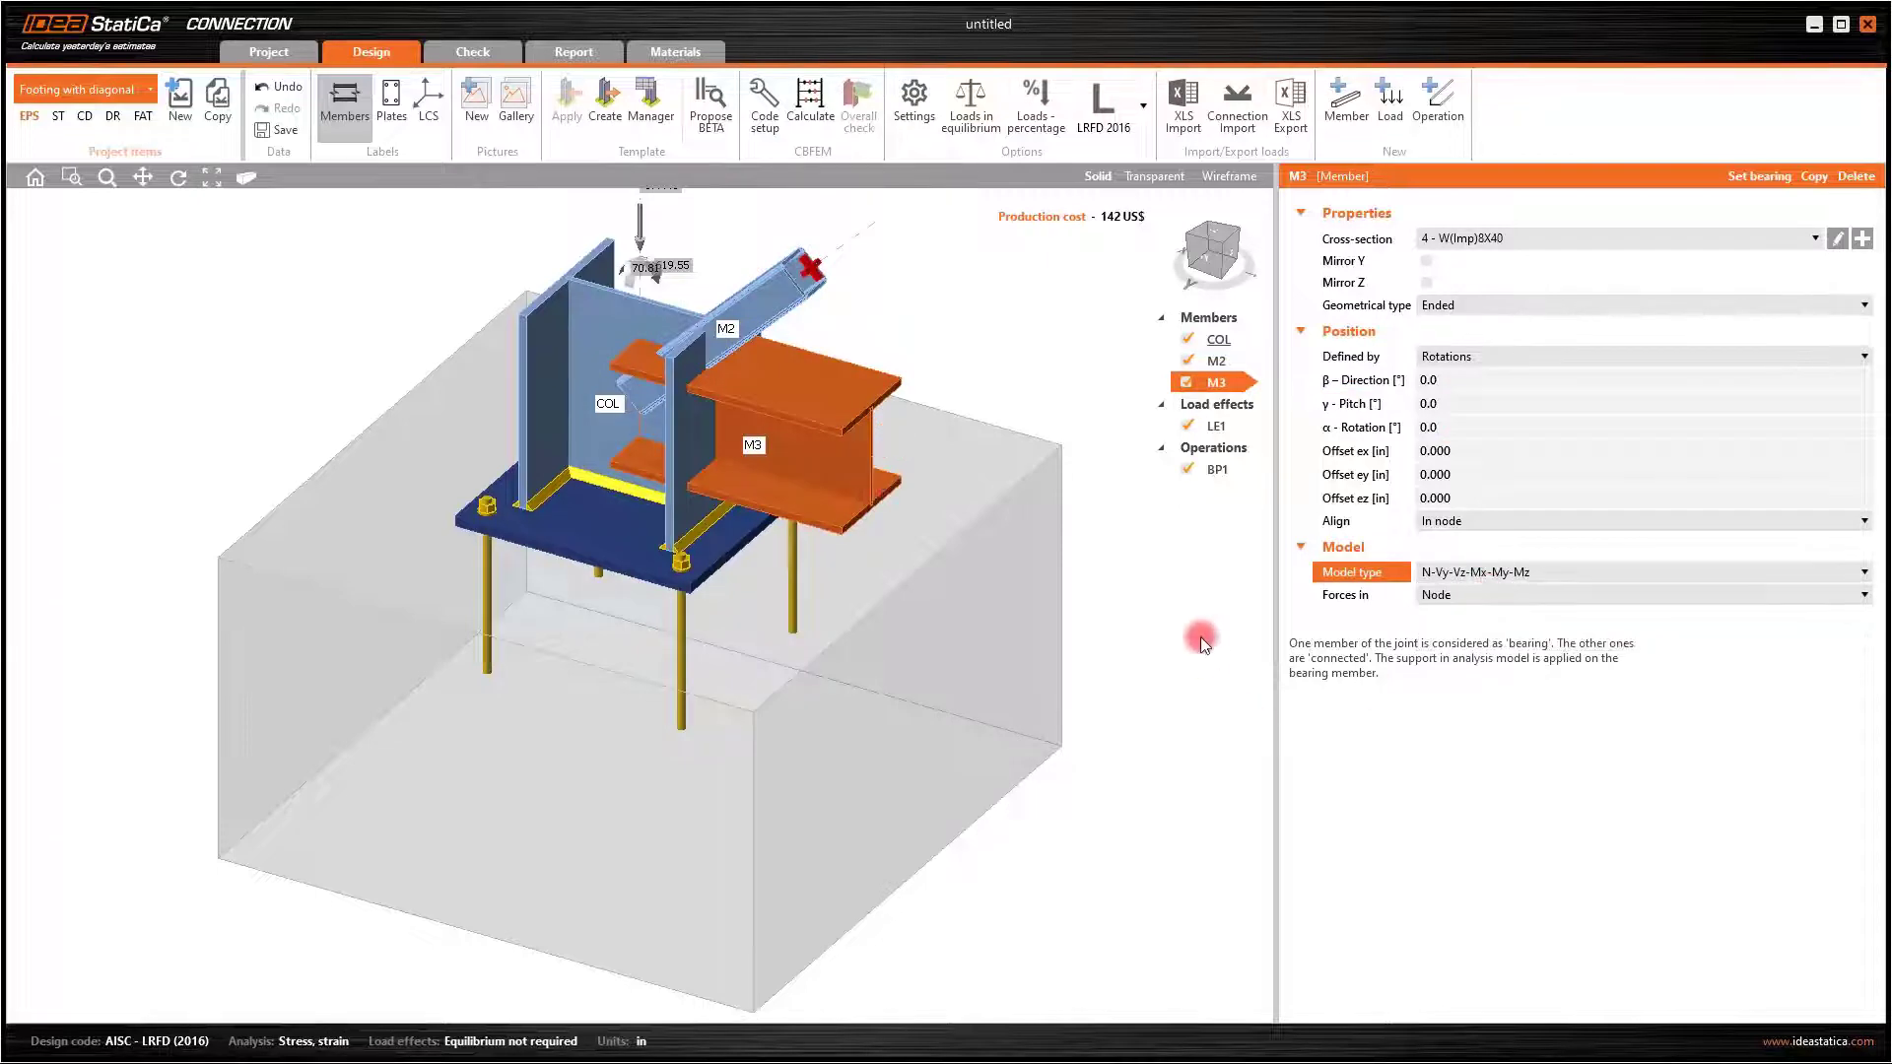
Set LE1 loads: COL N -300 kip and zero moments, M2 N -20 kip, M3 N 2.5 kip, Vz -20 kip, My 800 kip.in
click(1214, 425)
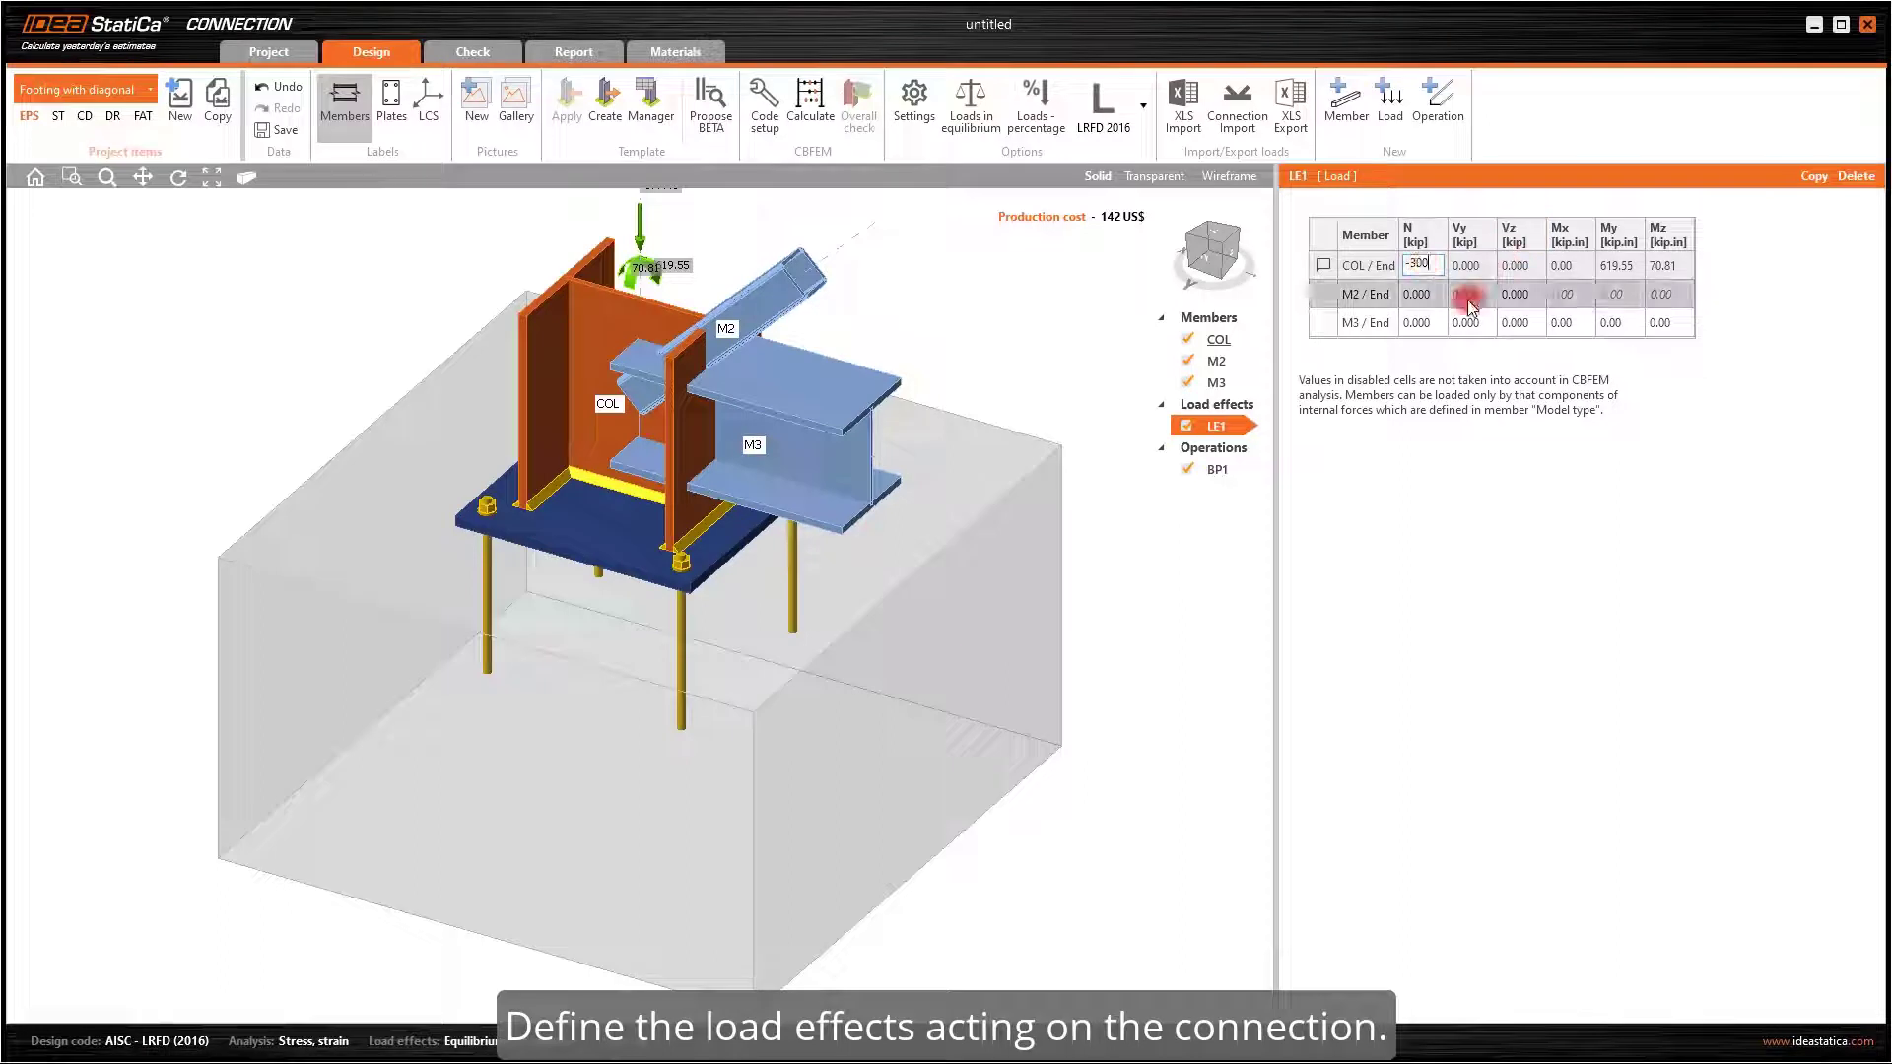
click(1520, 322)
text(-20)
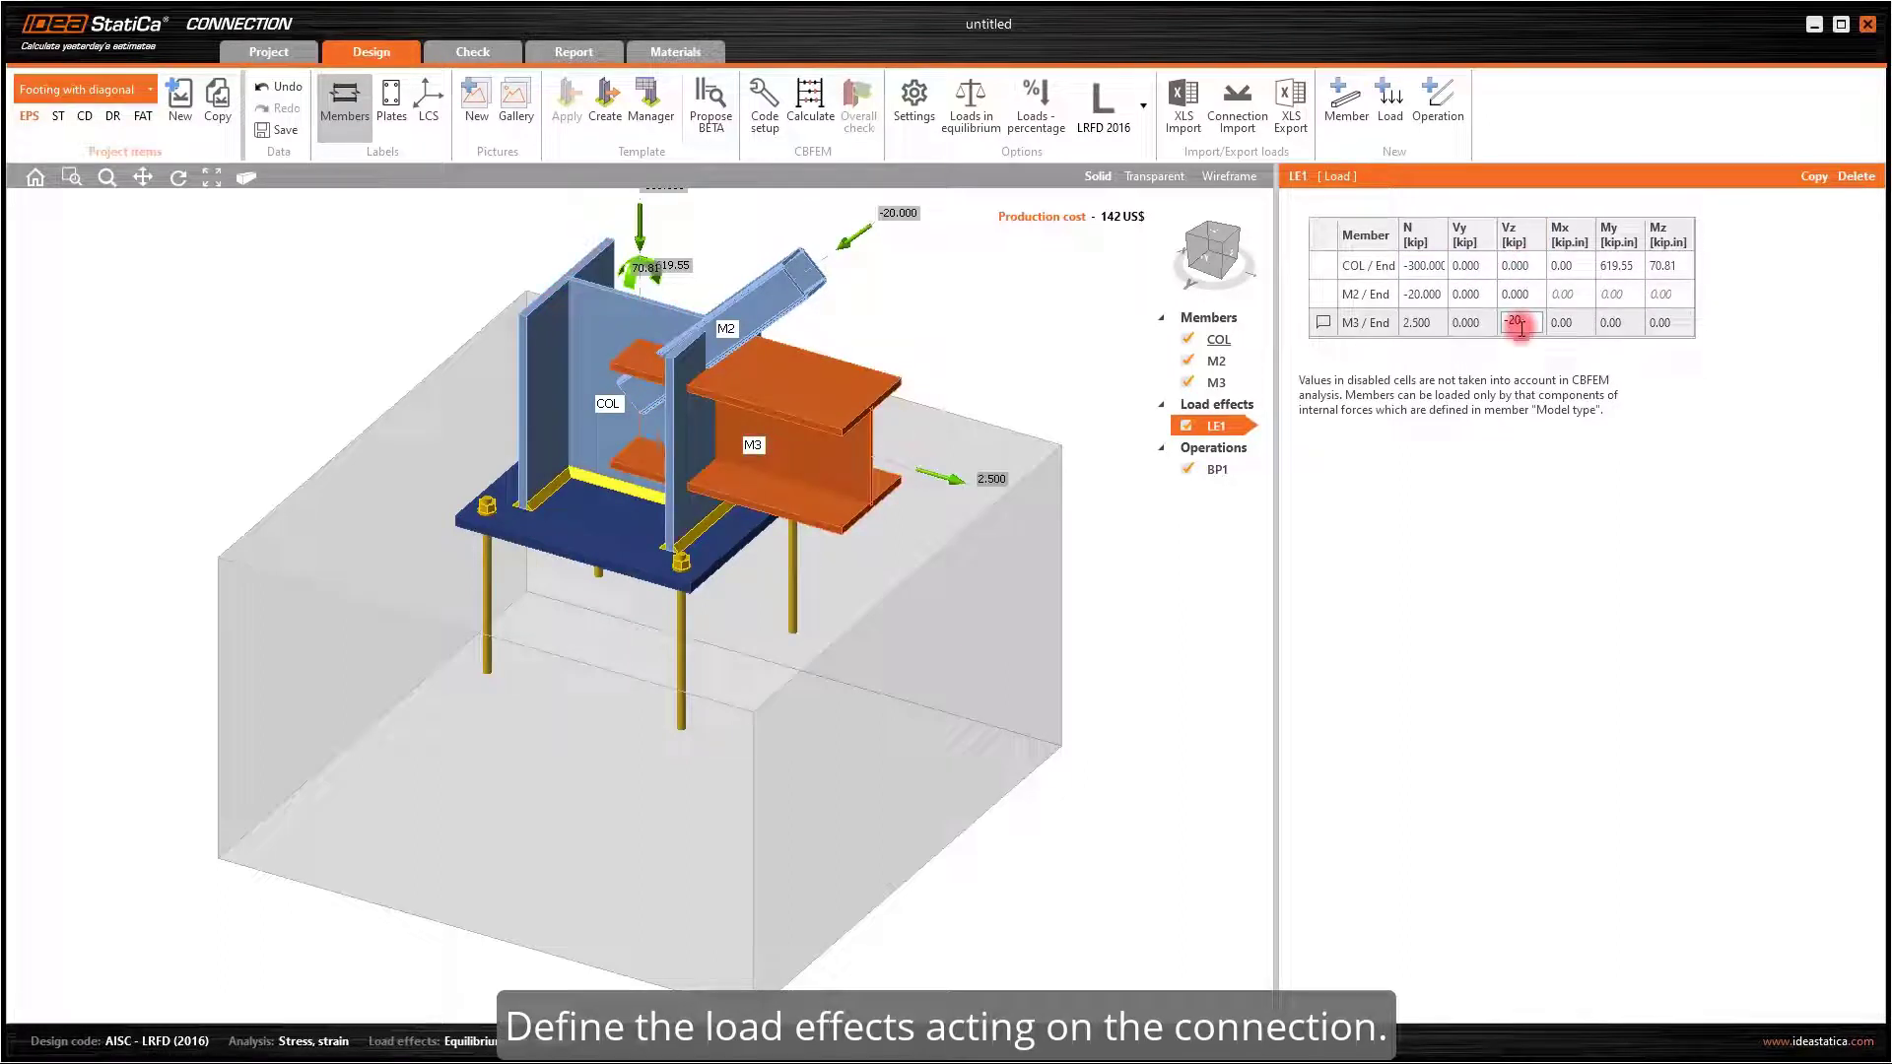
click(1620, 265)
text(0)
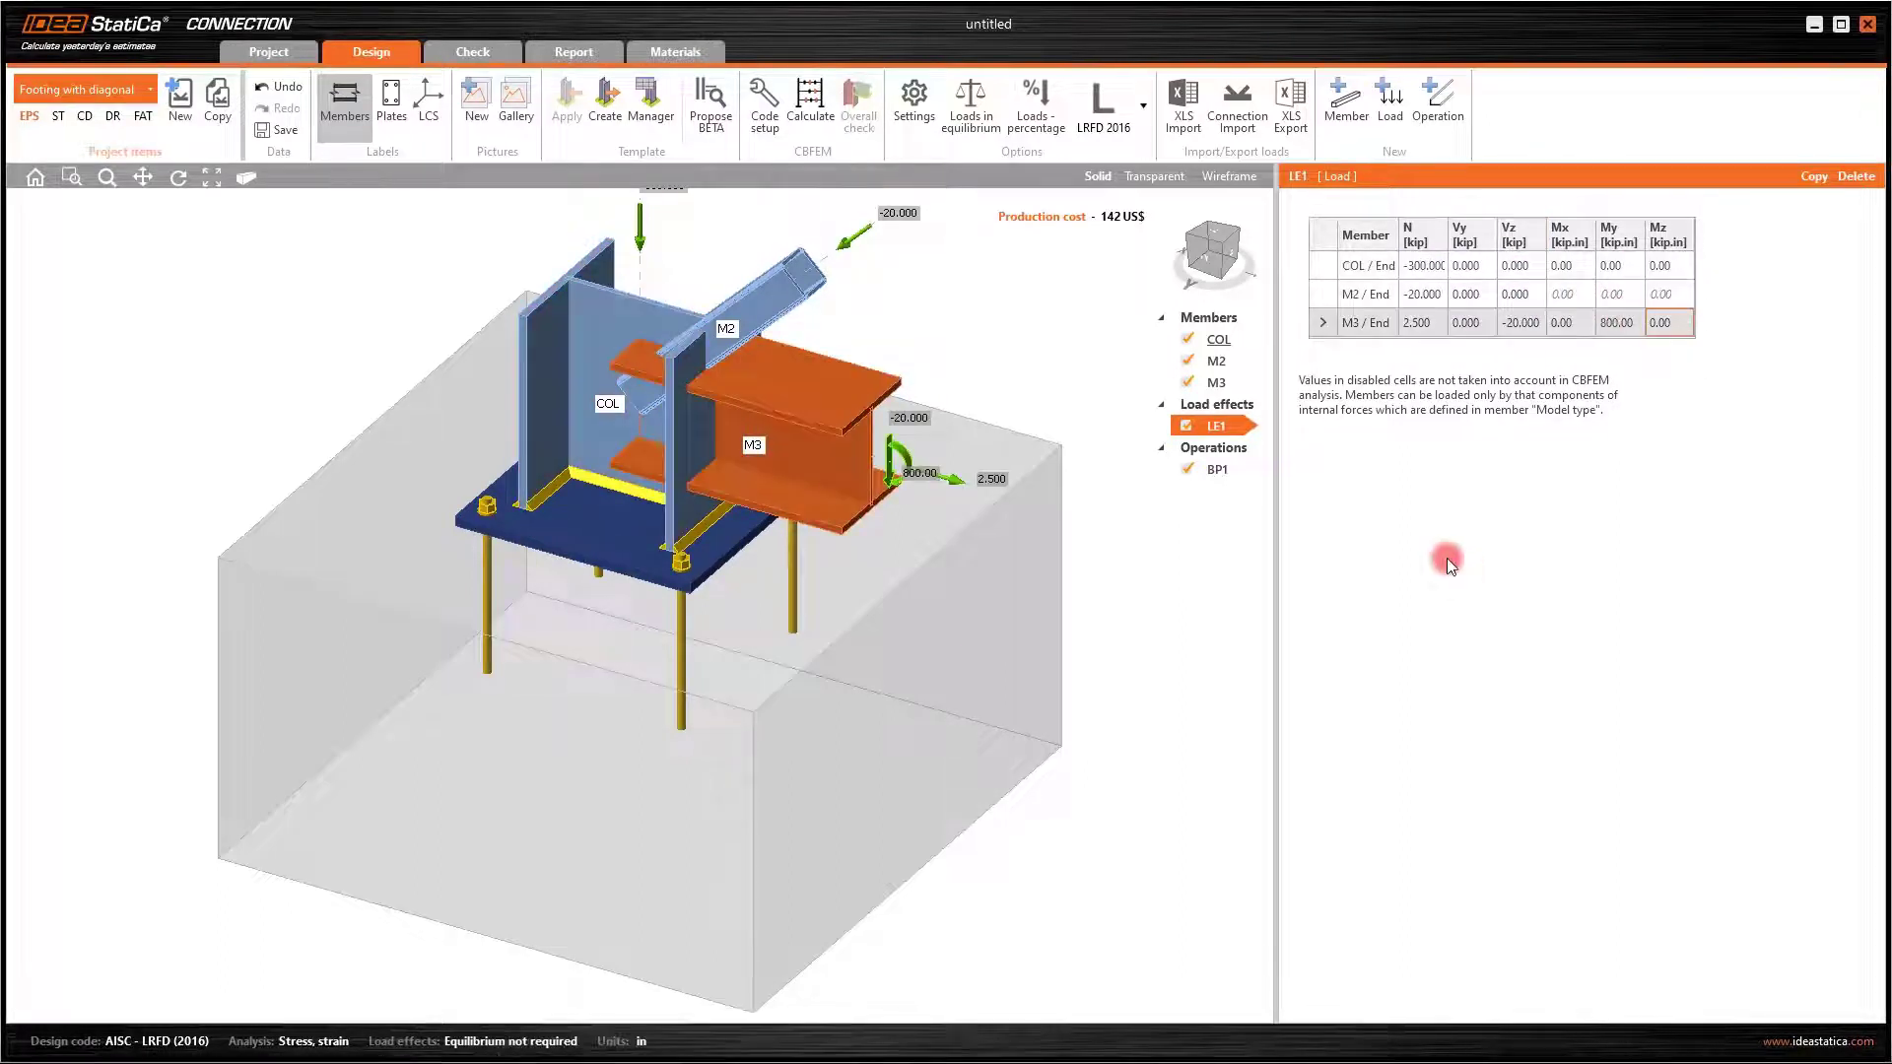
Set base plate BP1's thickness to 1 in and its top and left offsets to 4.75 in
click(1210, 471)
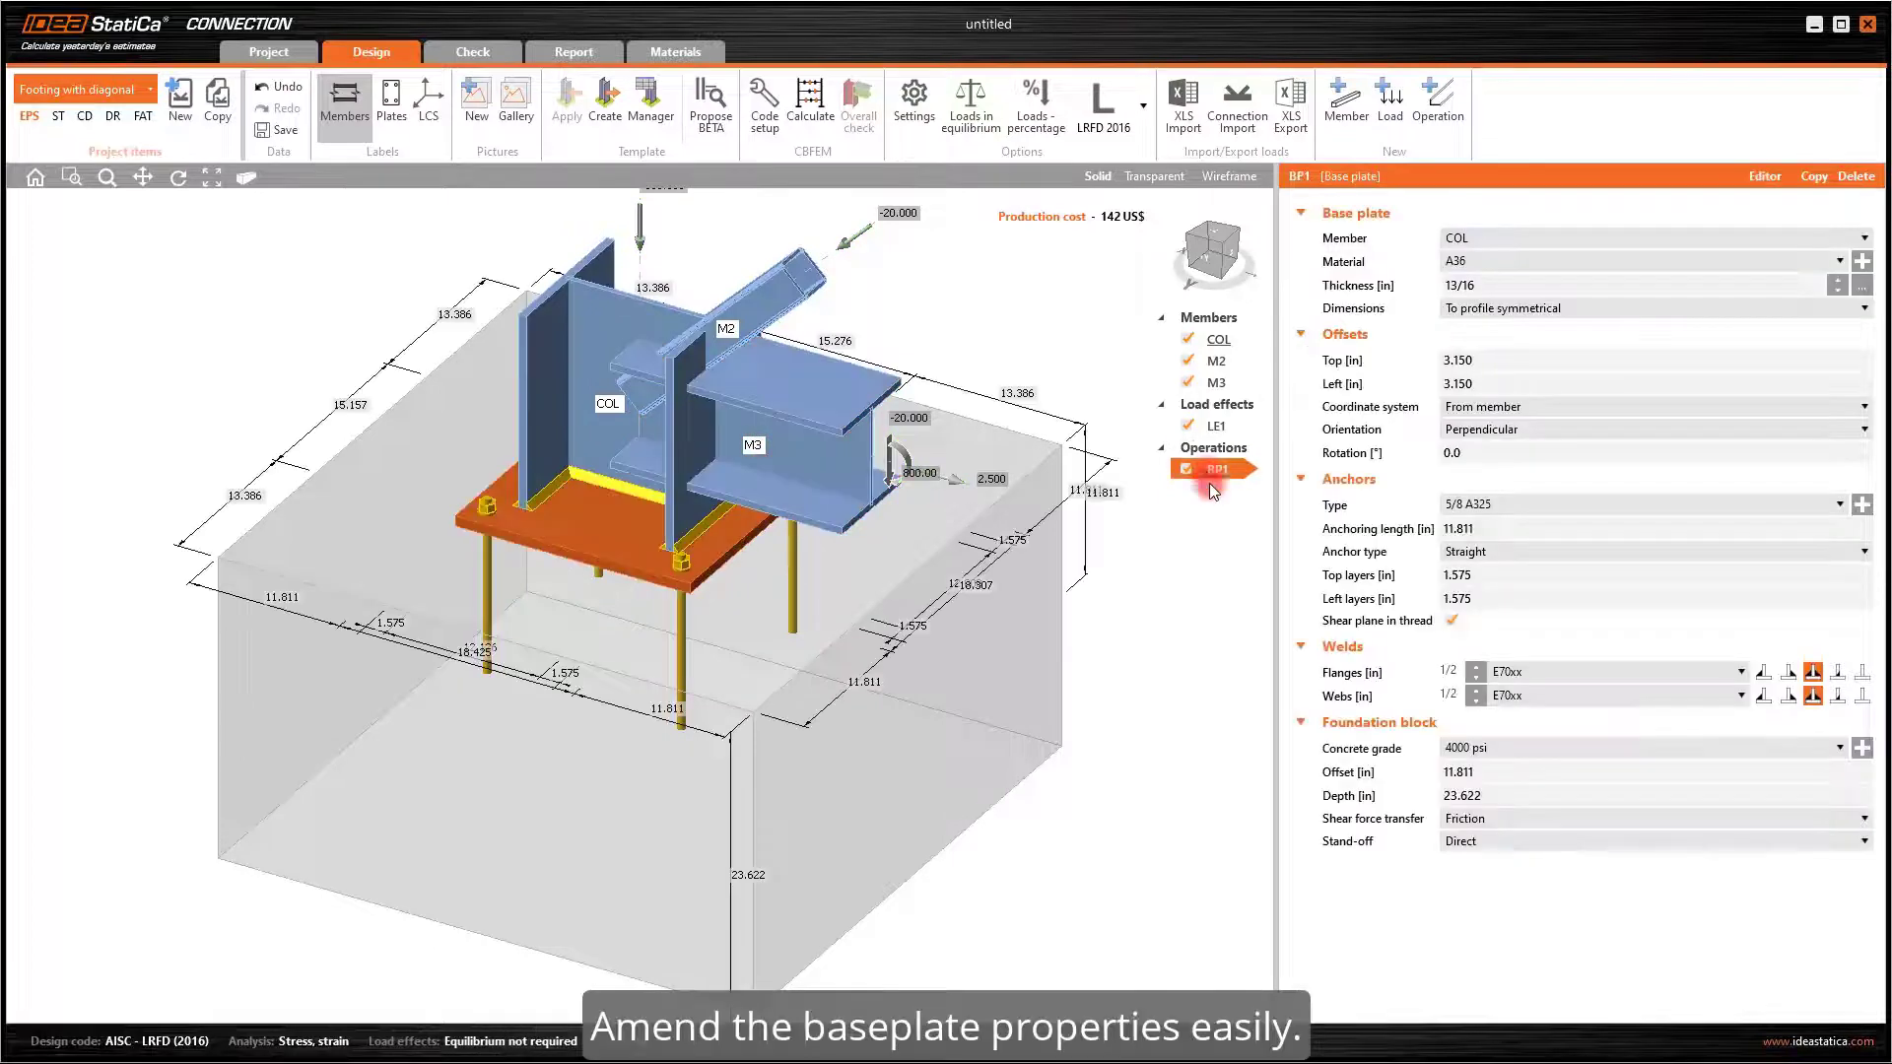
click(1549, 358)
click(1838, 289)
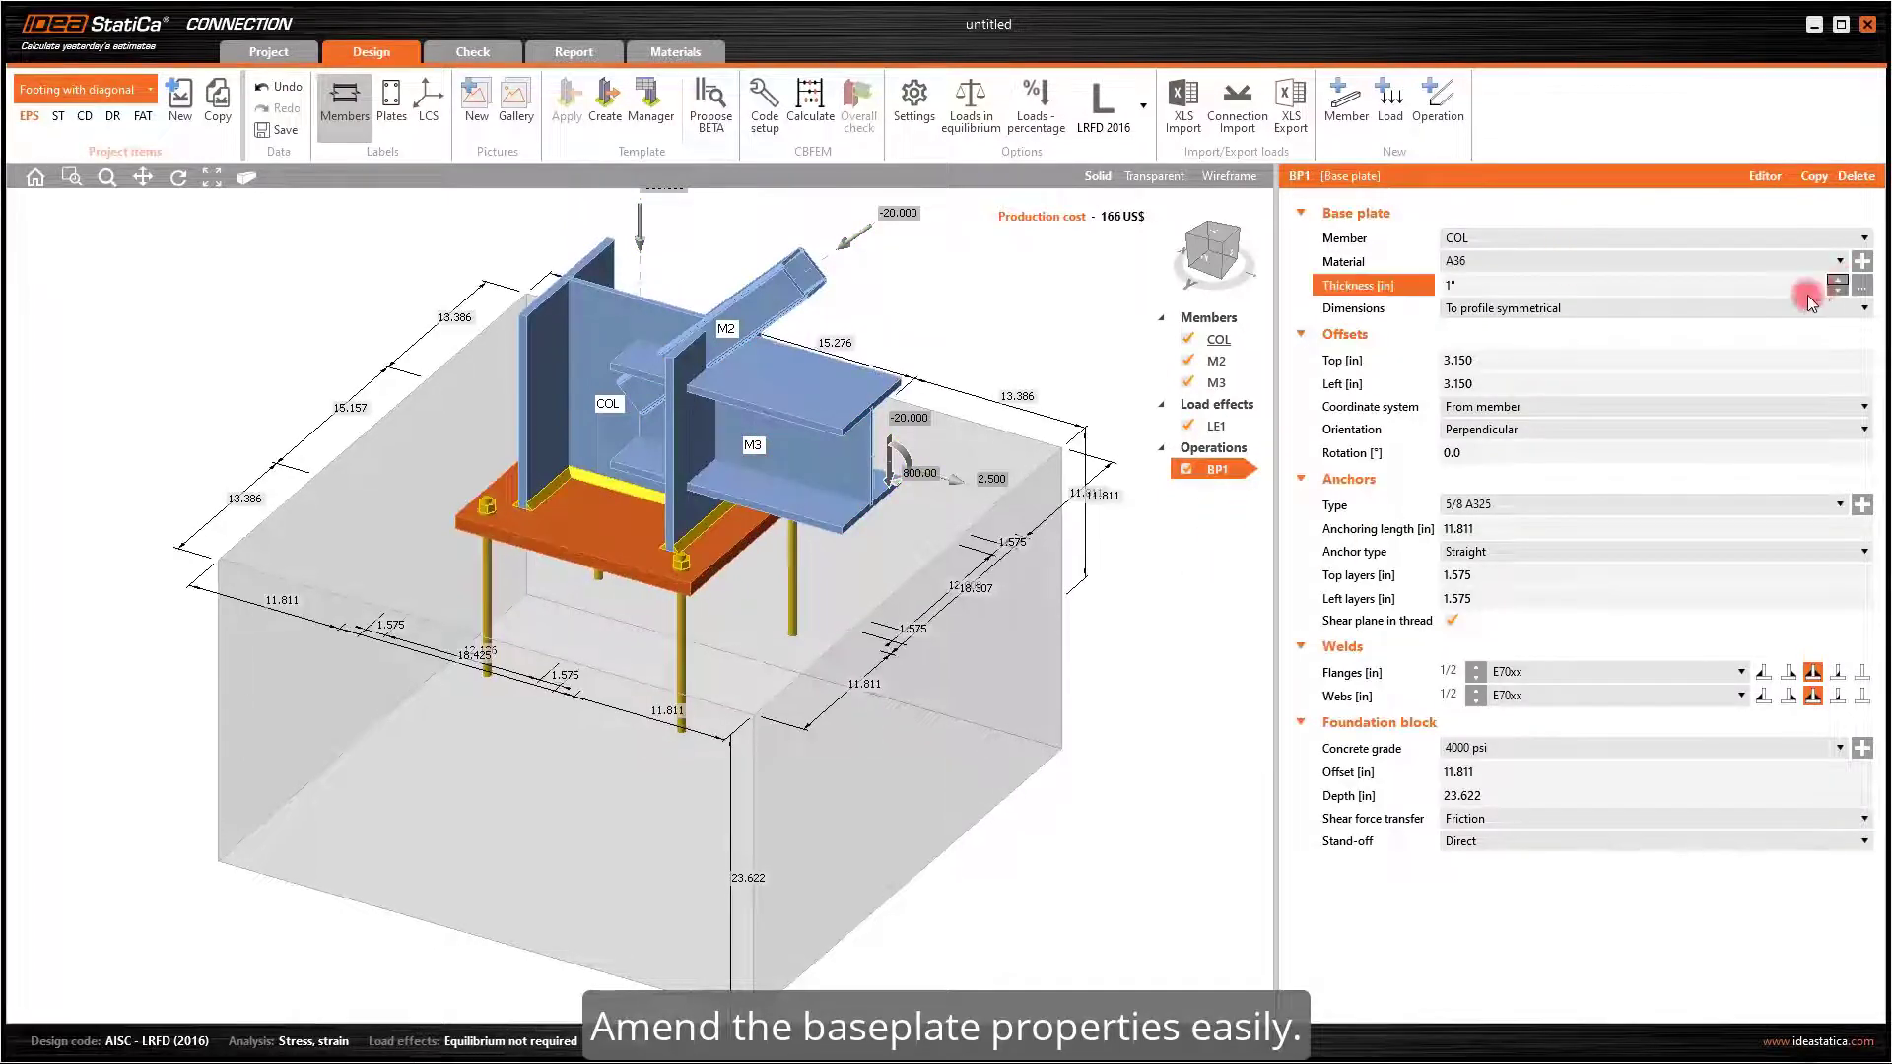
click(1528, 363)
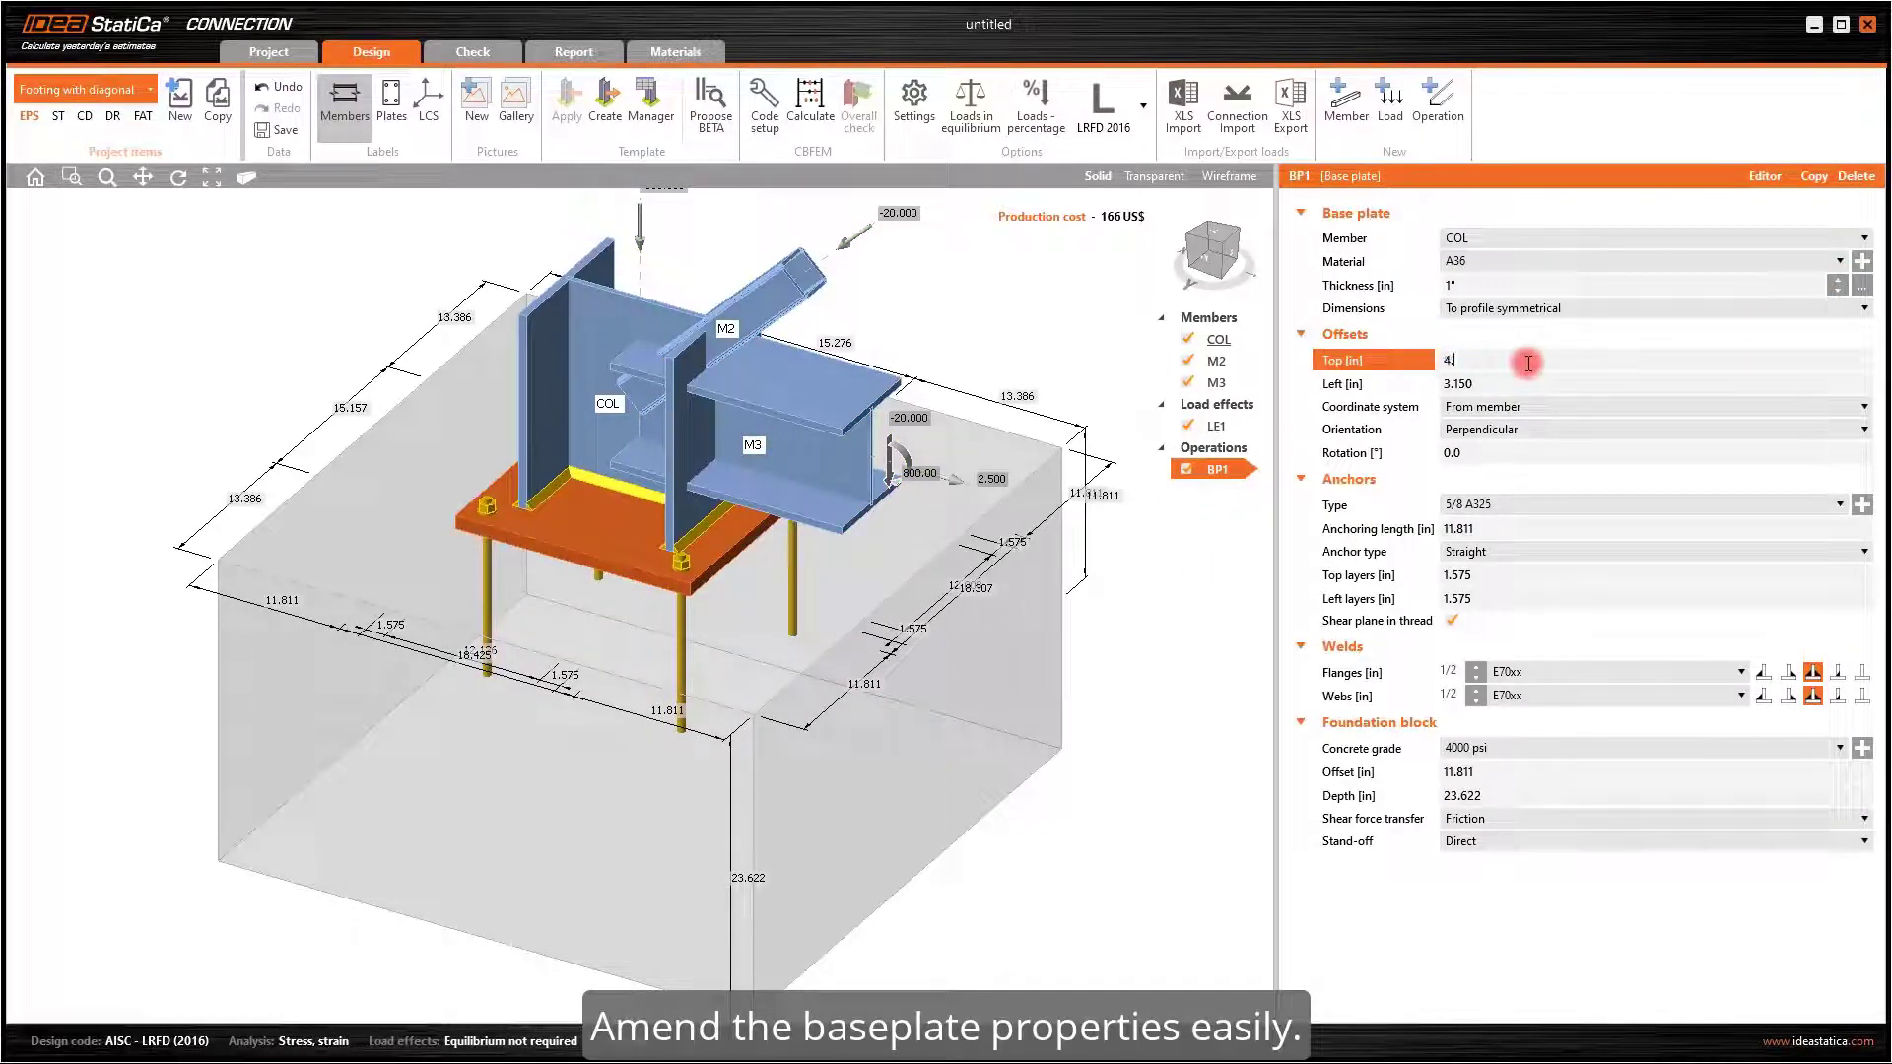
click(1536, 382)
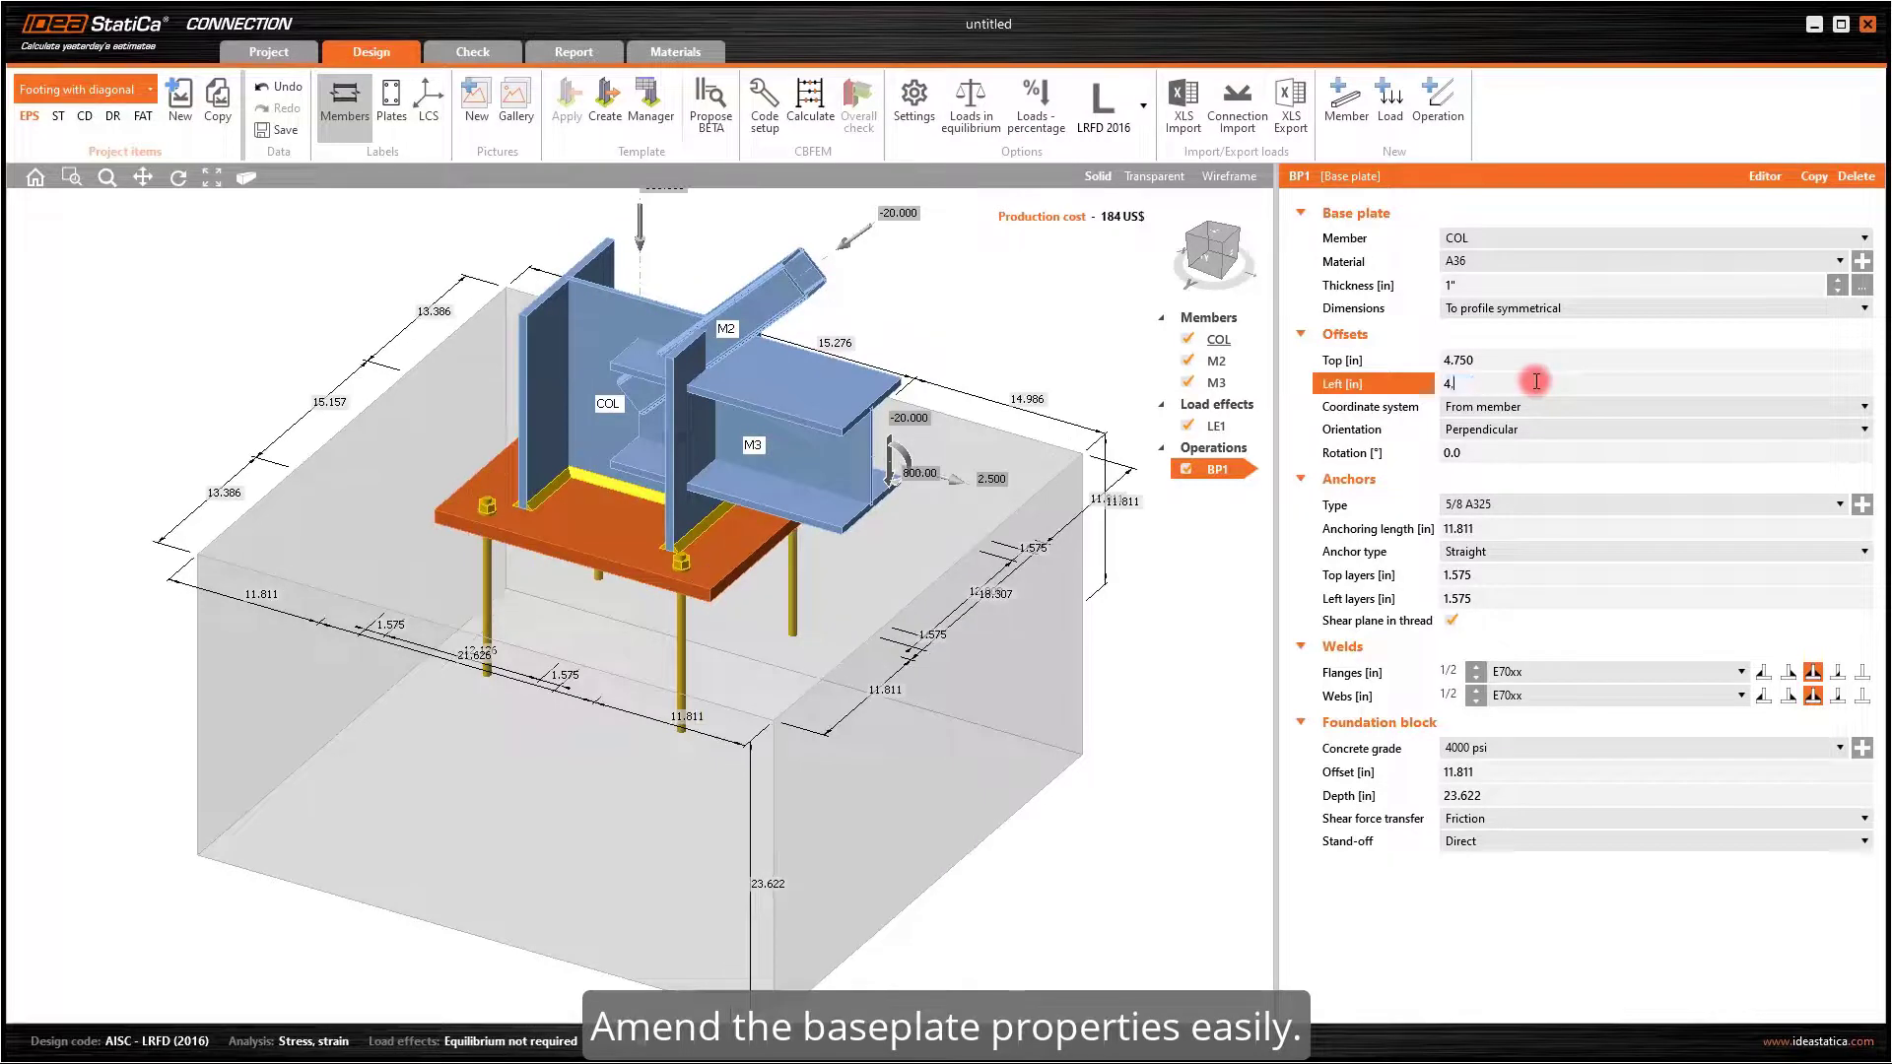
Assign the 7/8 A490 bolt assembly to the base plate's anchors
click(1861, 505)
click(820, 342)
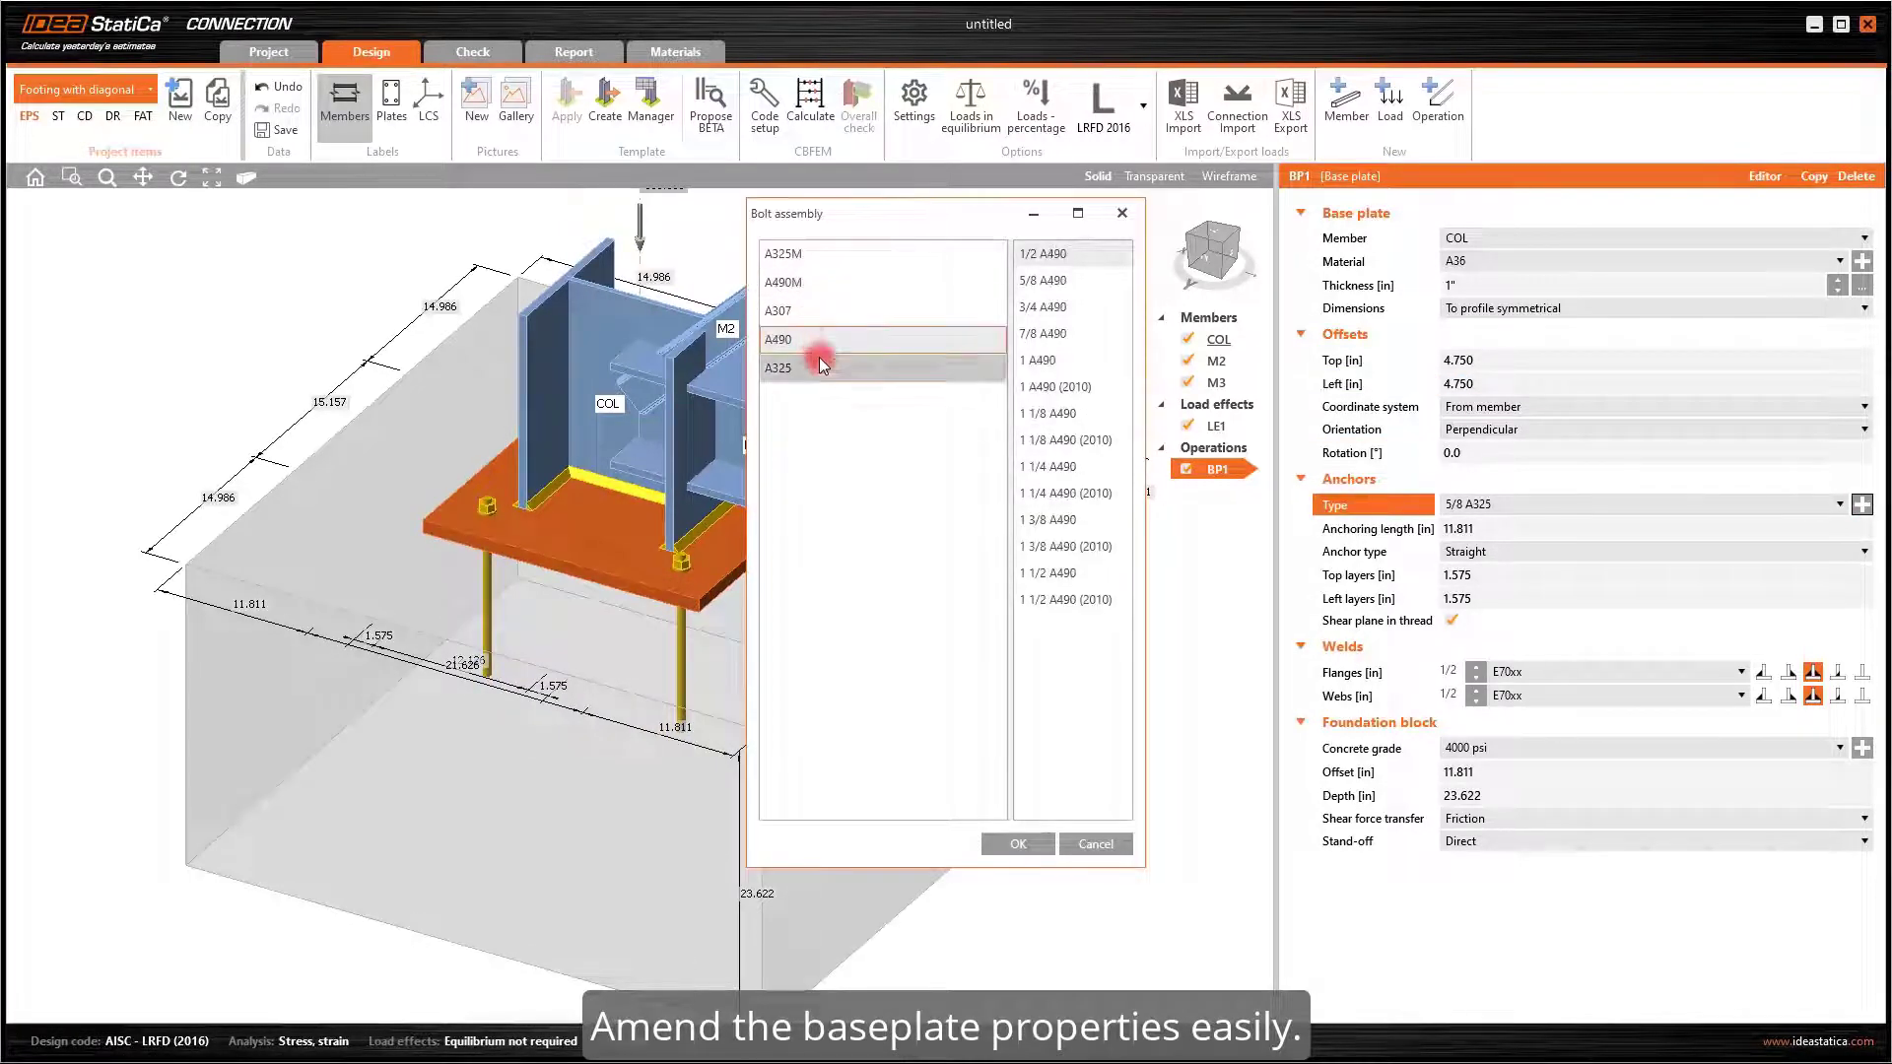
click(1042, 335)
click(1018, 843)
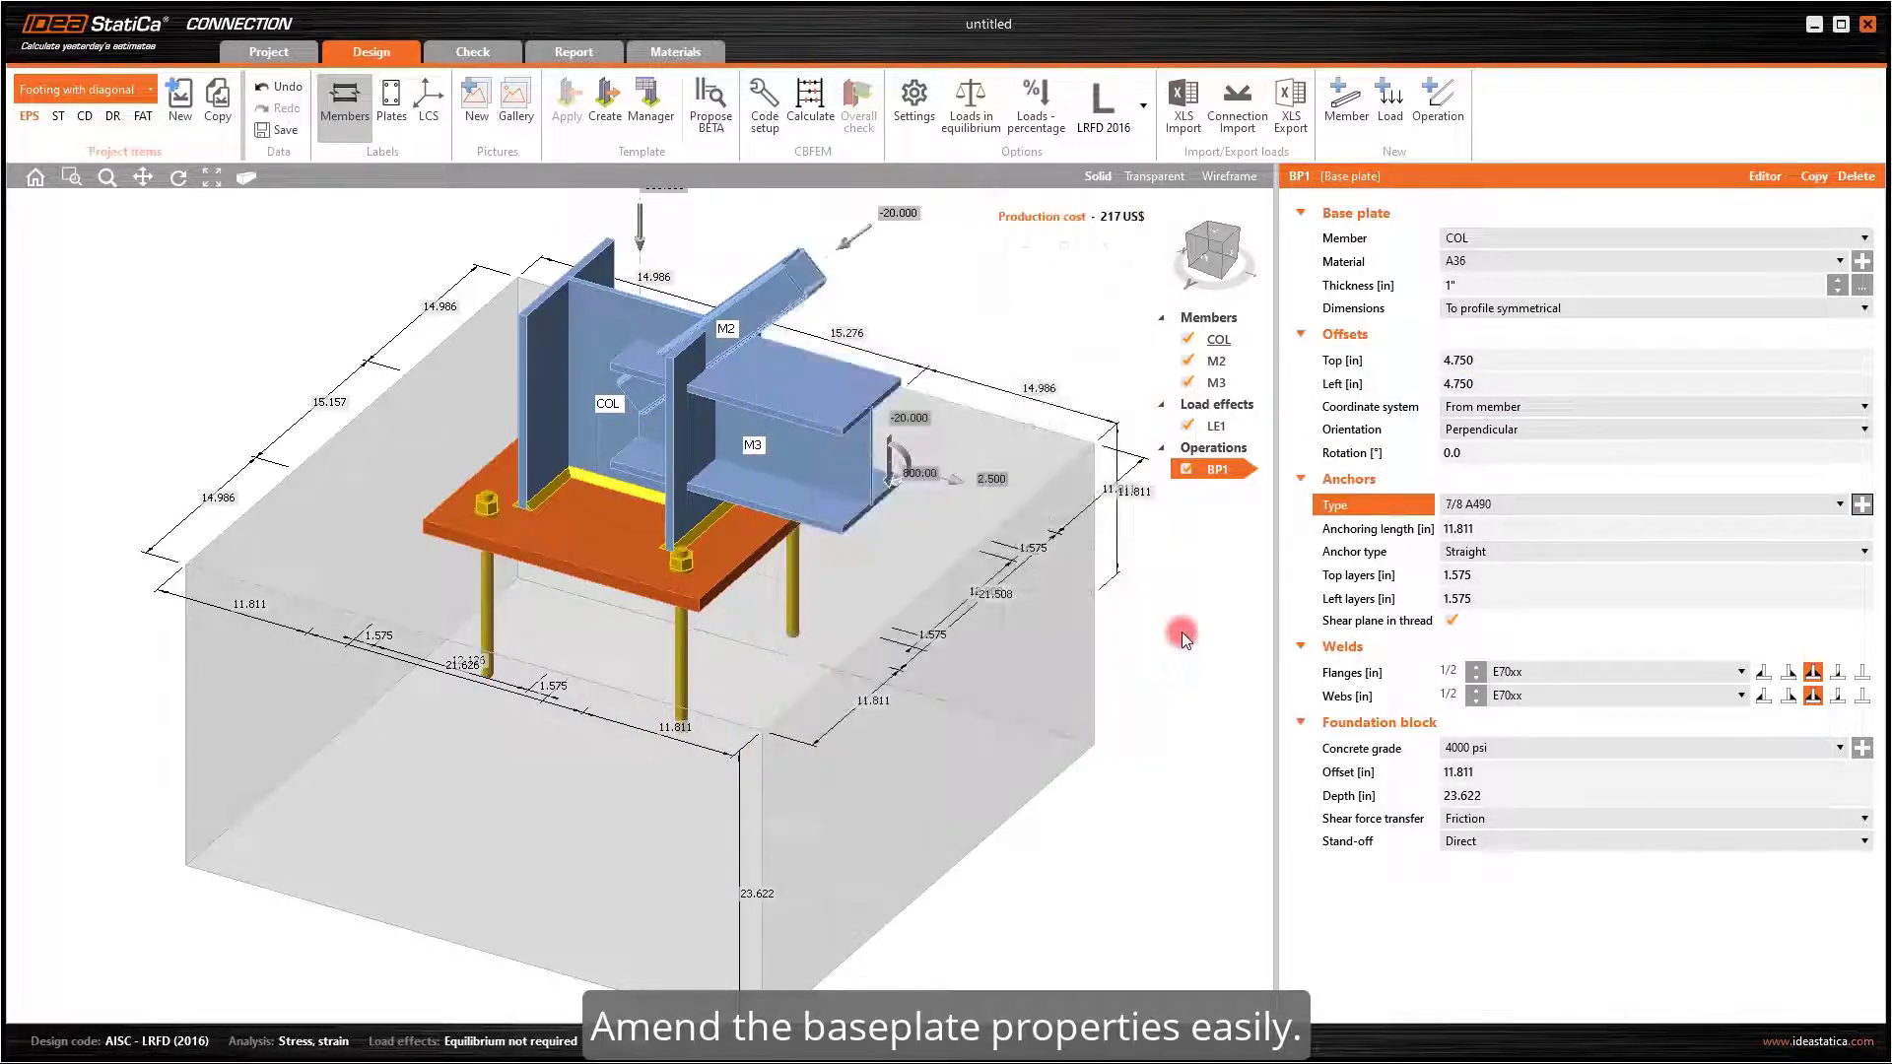
Set BP1's anchors to 10 in length with 4 in rectangular washer plates and the top and left layers to 2 in
click(1576, 552)
click(1566, 604)
click(1522, 576)
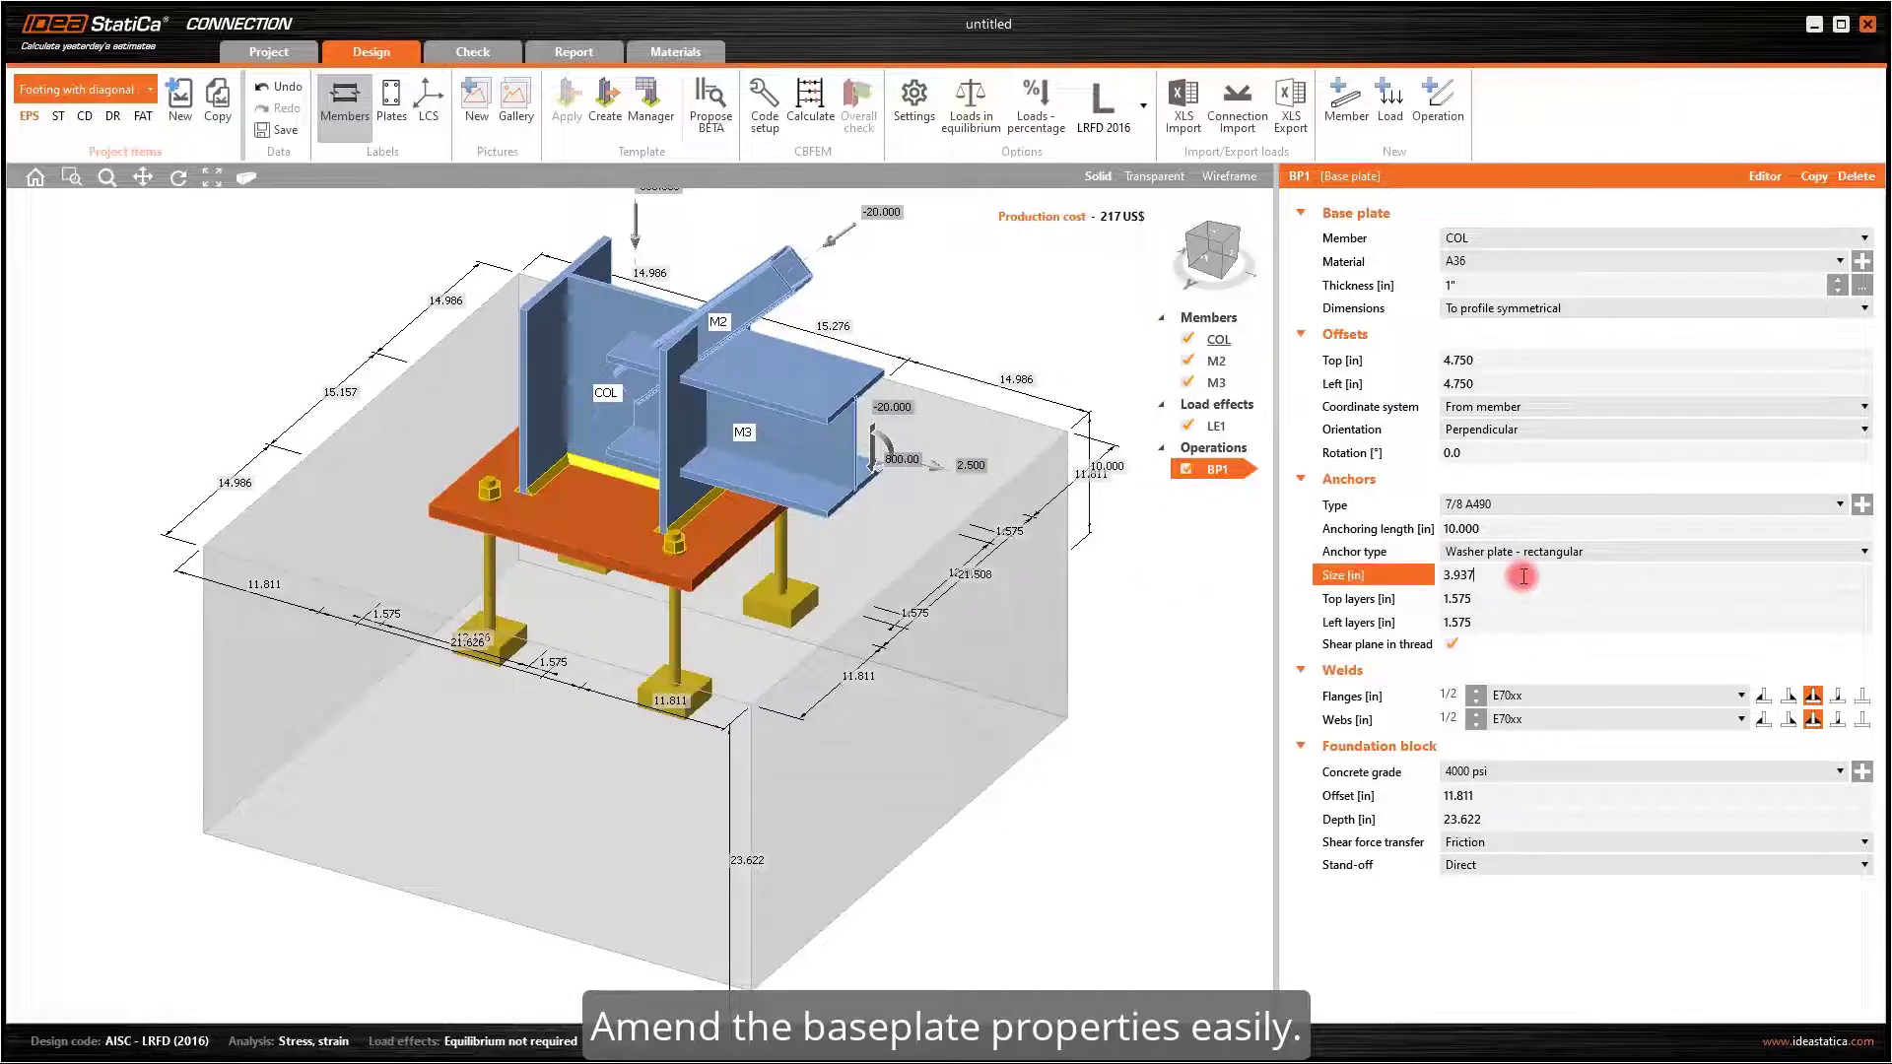
text(4)
click(1524, 599)
text(2)
click(1524, 623)
text(2)
Set BP1's flange and web welds to 1/4 in and the foundation block's offset to 22 in and depth to 30 in
click(1476, 702)
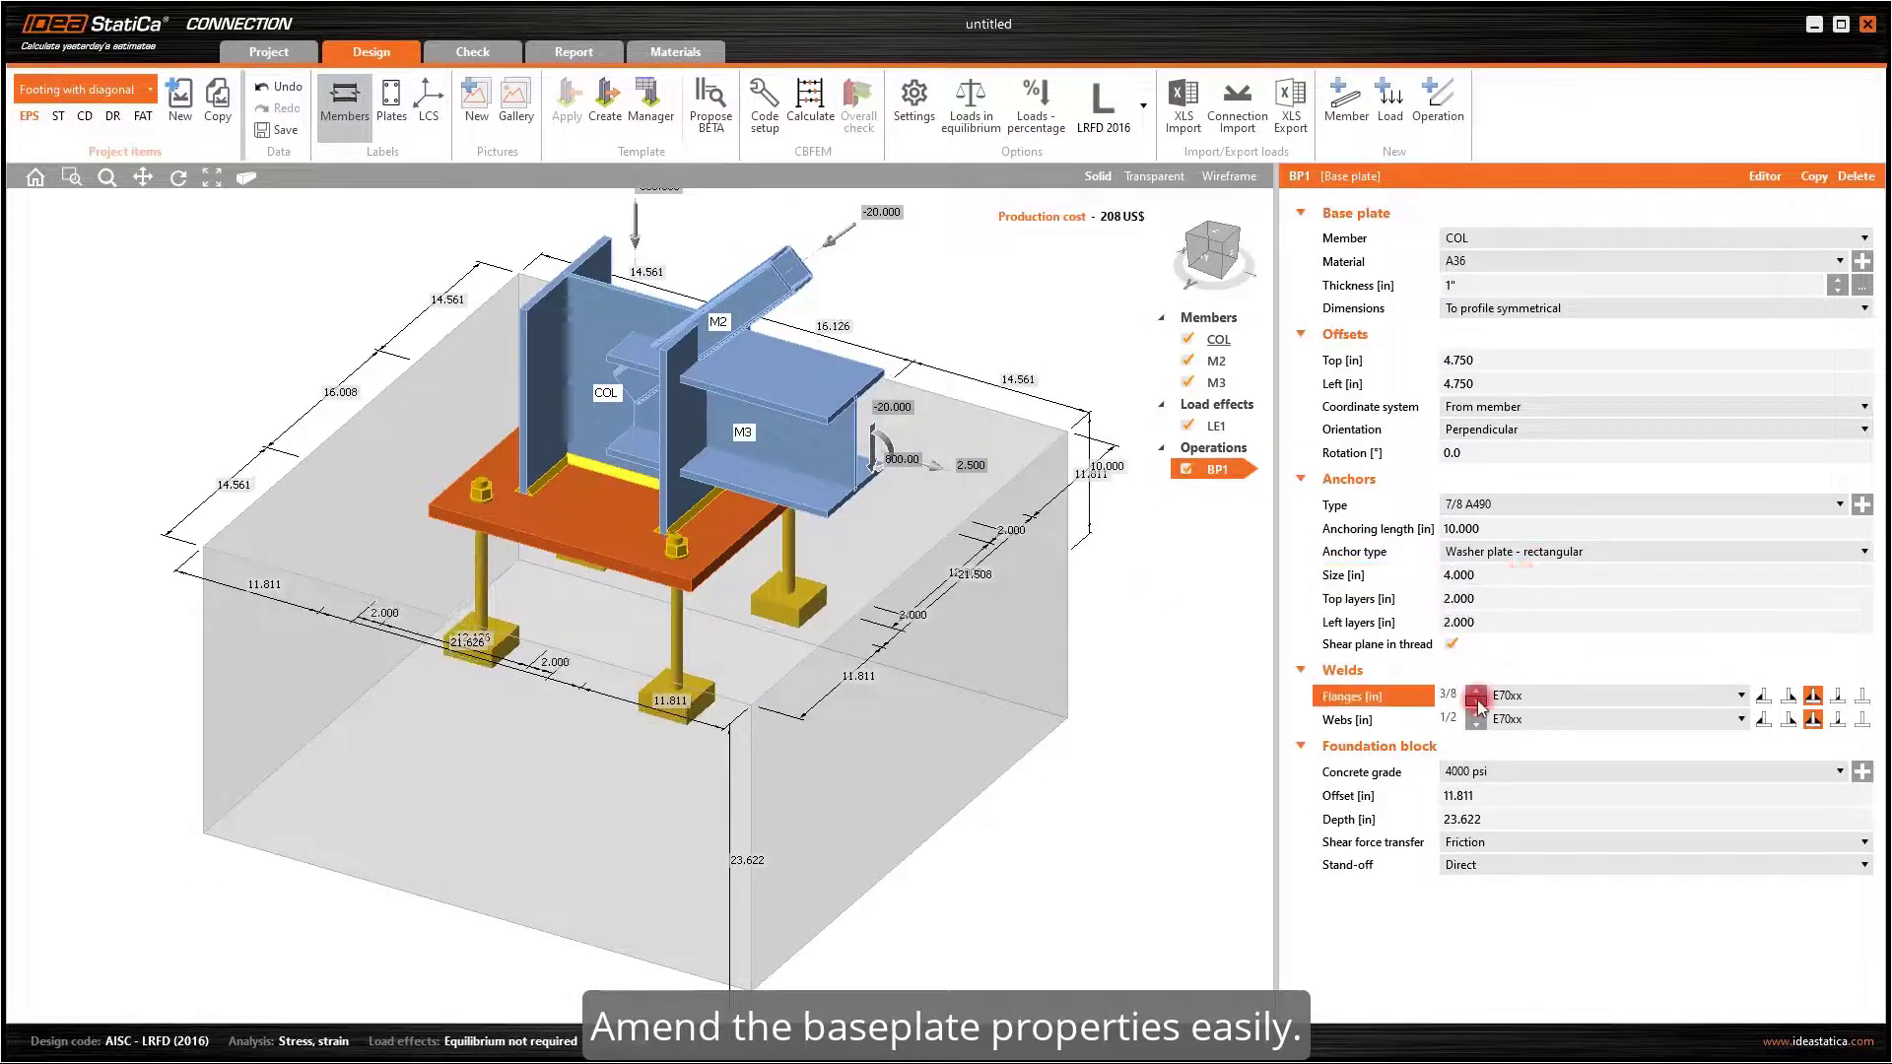
click(1477, 725)
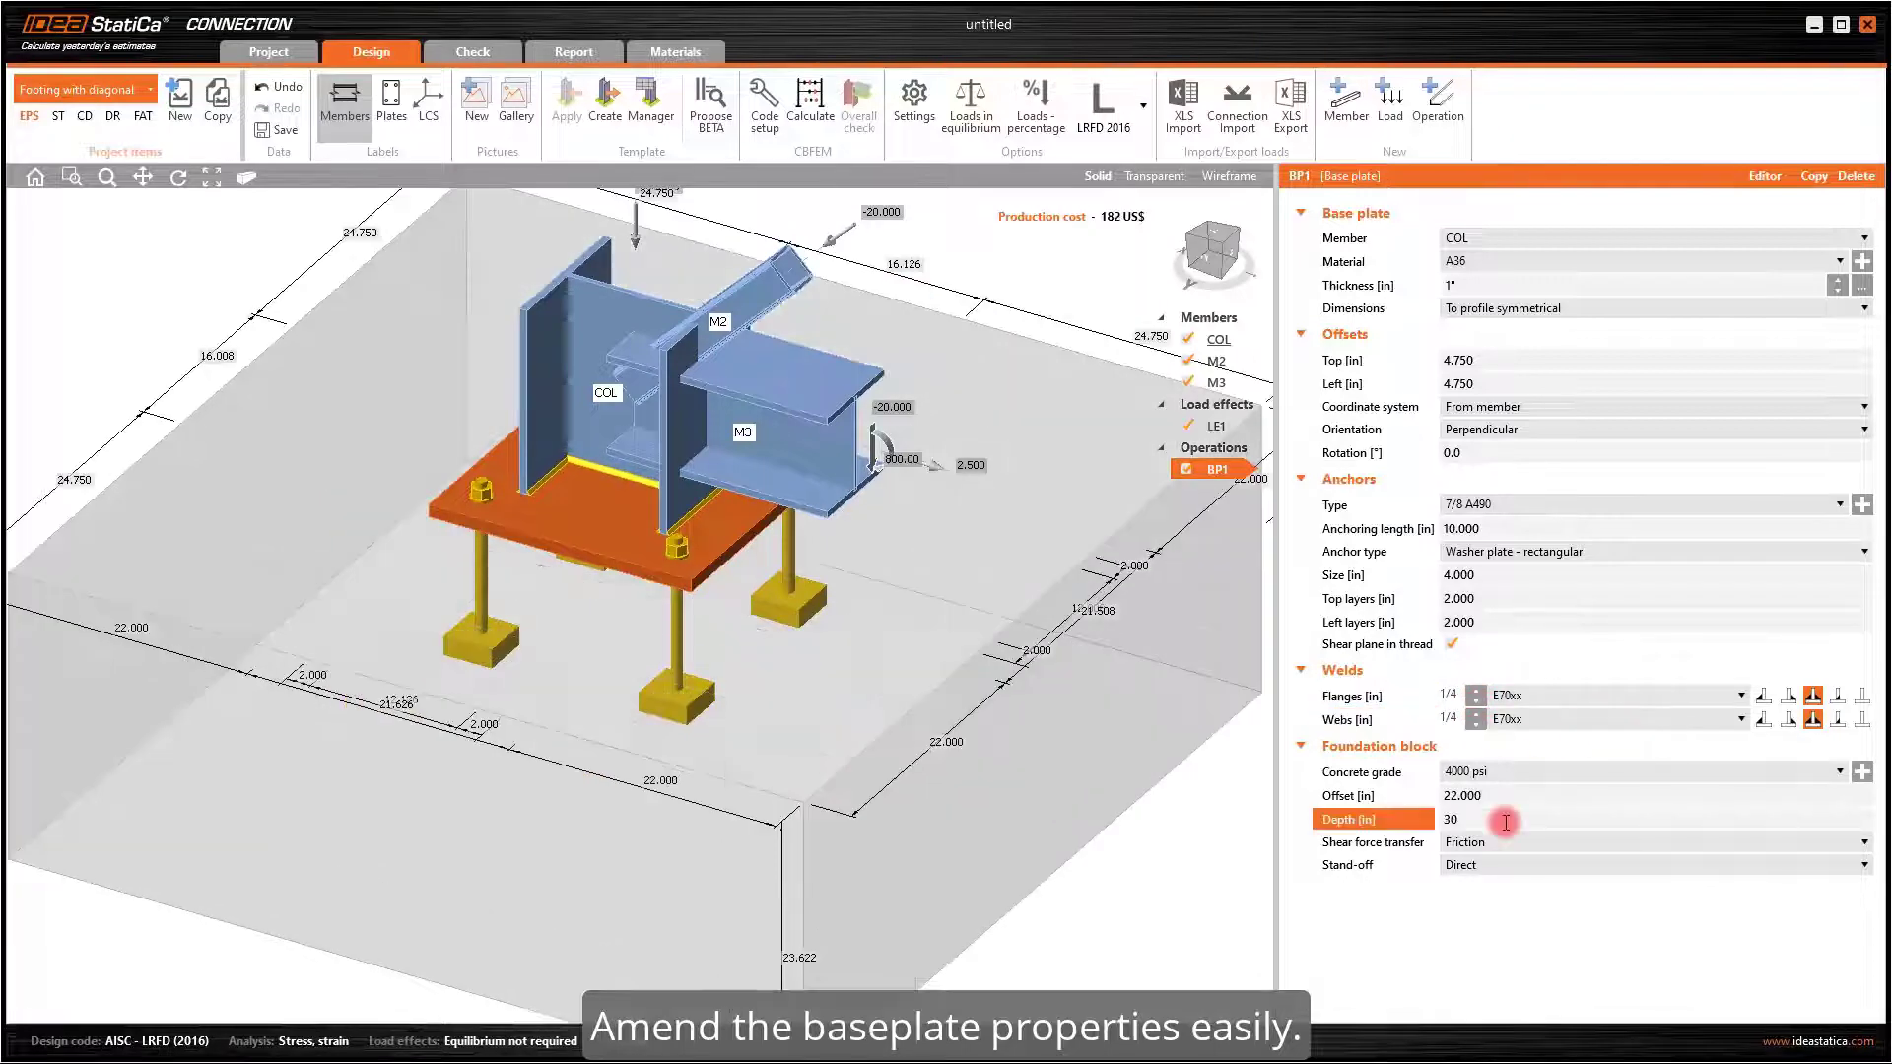
text(30)
click(1553, 796)
click(1227, 889)
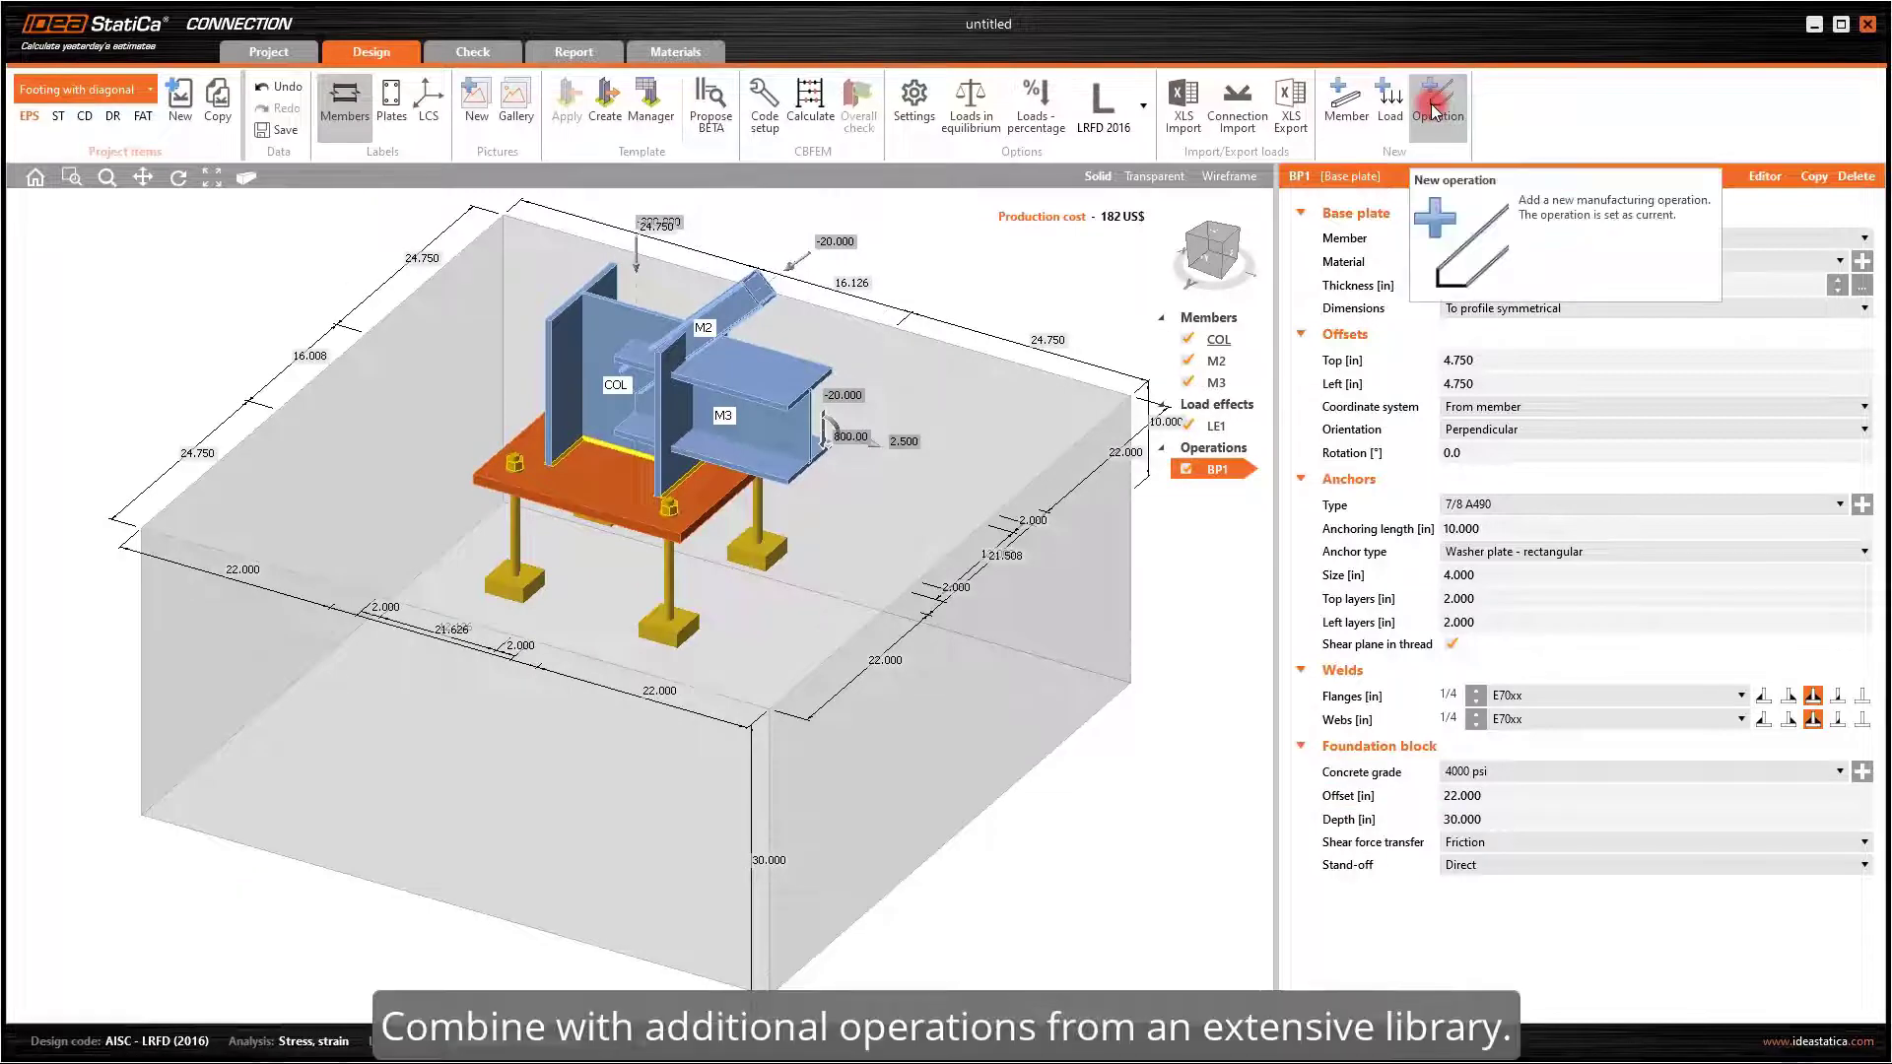
Add a beam-to-column end plate joining M3 to COL, 5/8 in thick with a 10 in top dimension
click(1433, 111)
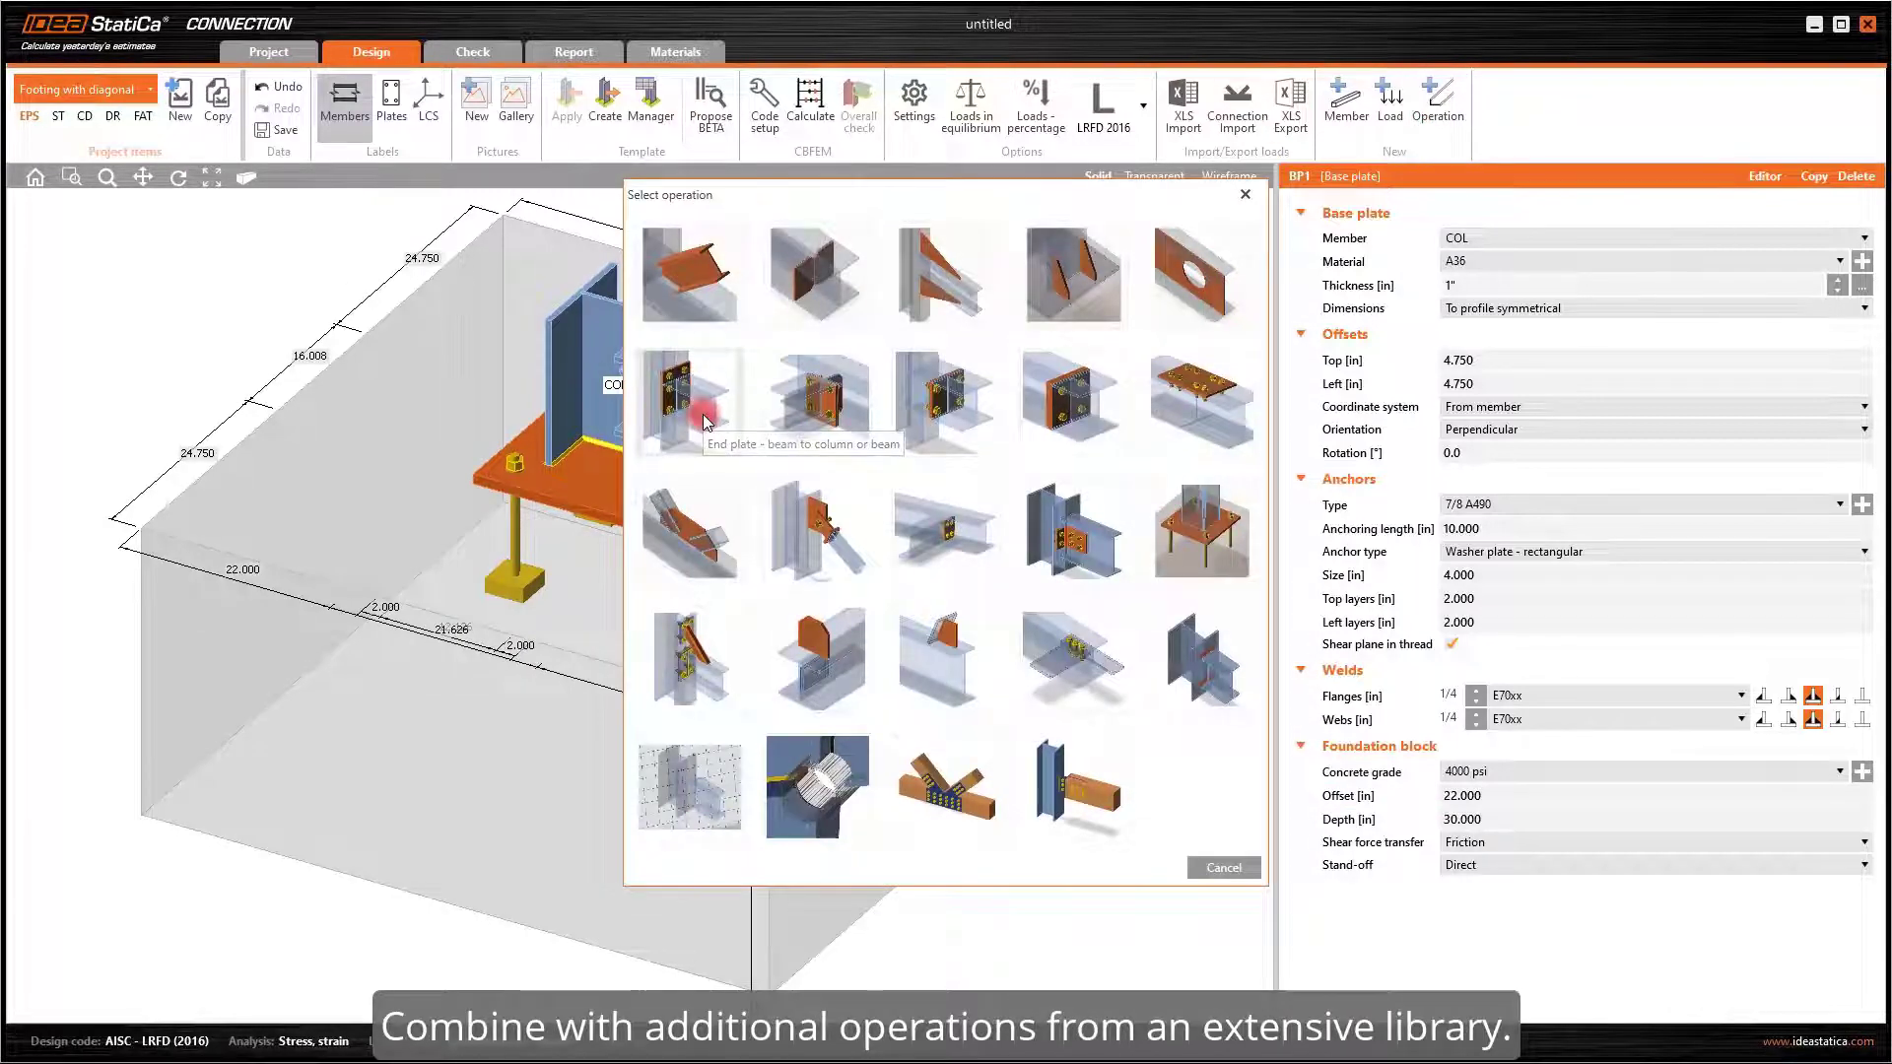
click(703, 419)
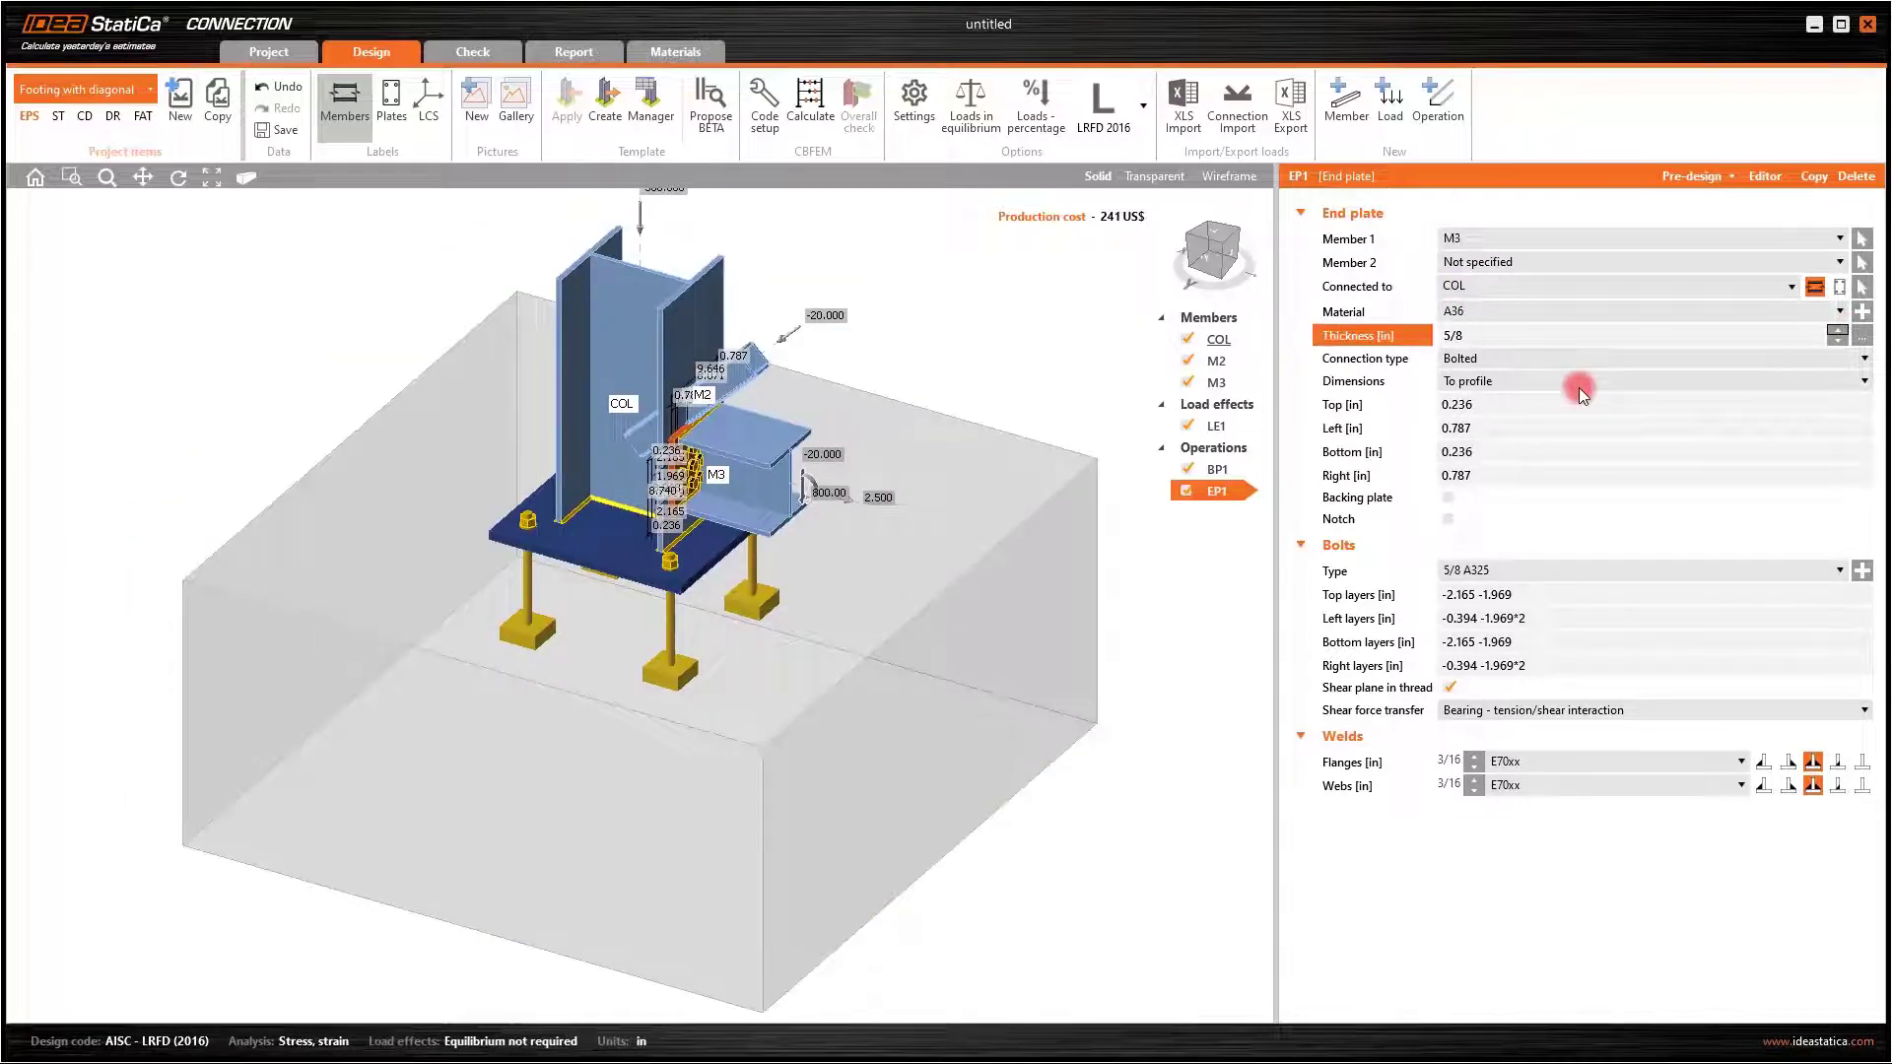
click(1516, 410)
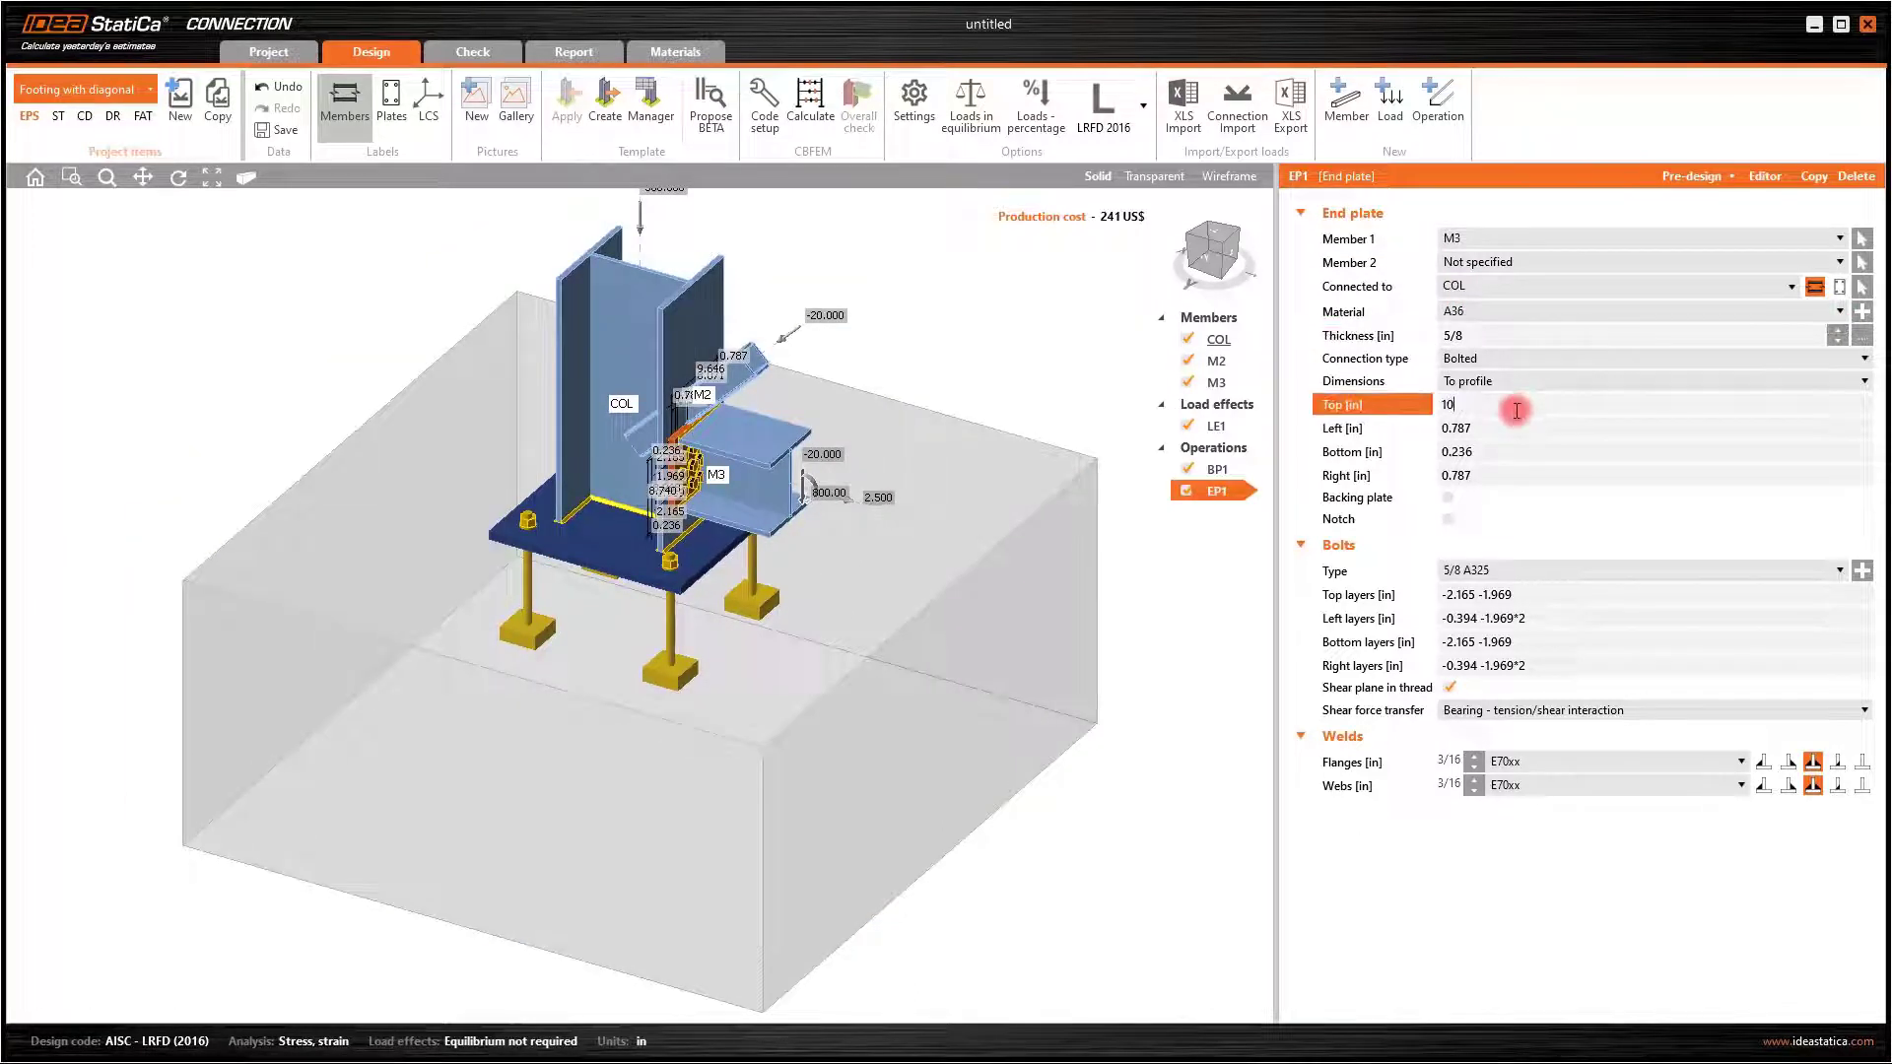
text(10)
Give EP1 0 in side and 0.375 in bottom dimensions, 5/8 A490 bolts with top layers -2; 1.5; 6.5, and 5/16 in welds
click(1524, 433)
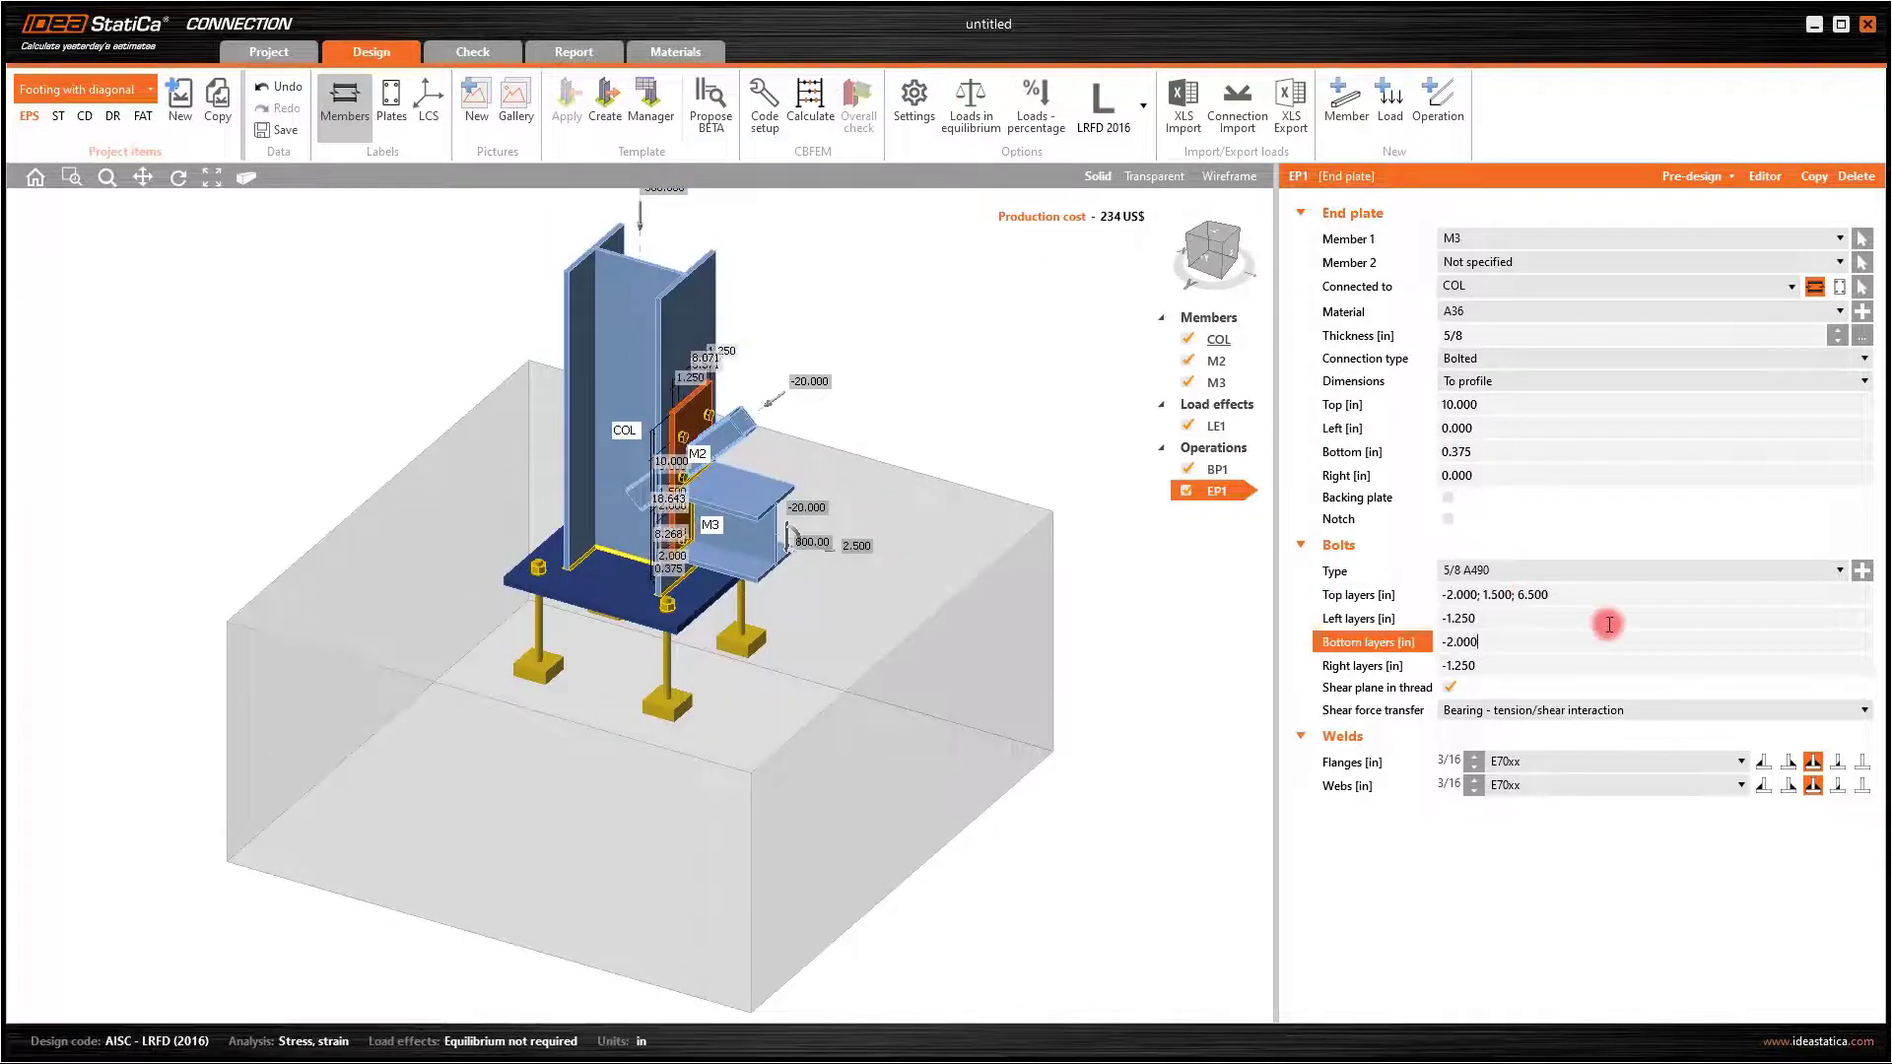
click(1473, 758)
click(1472, 757)
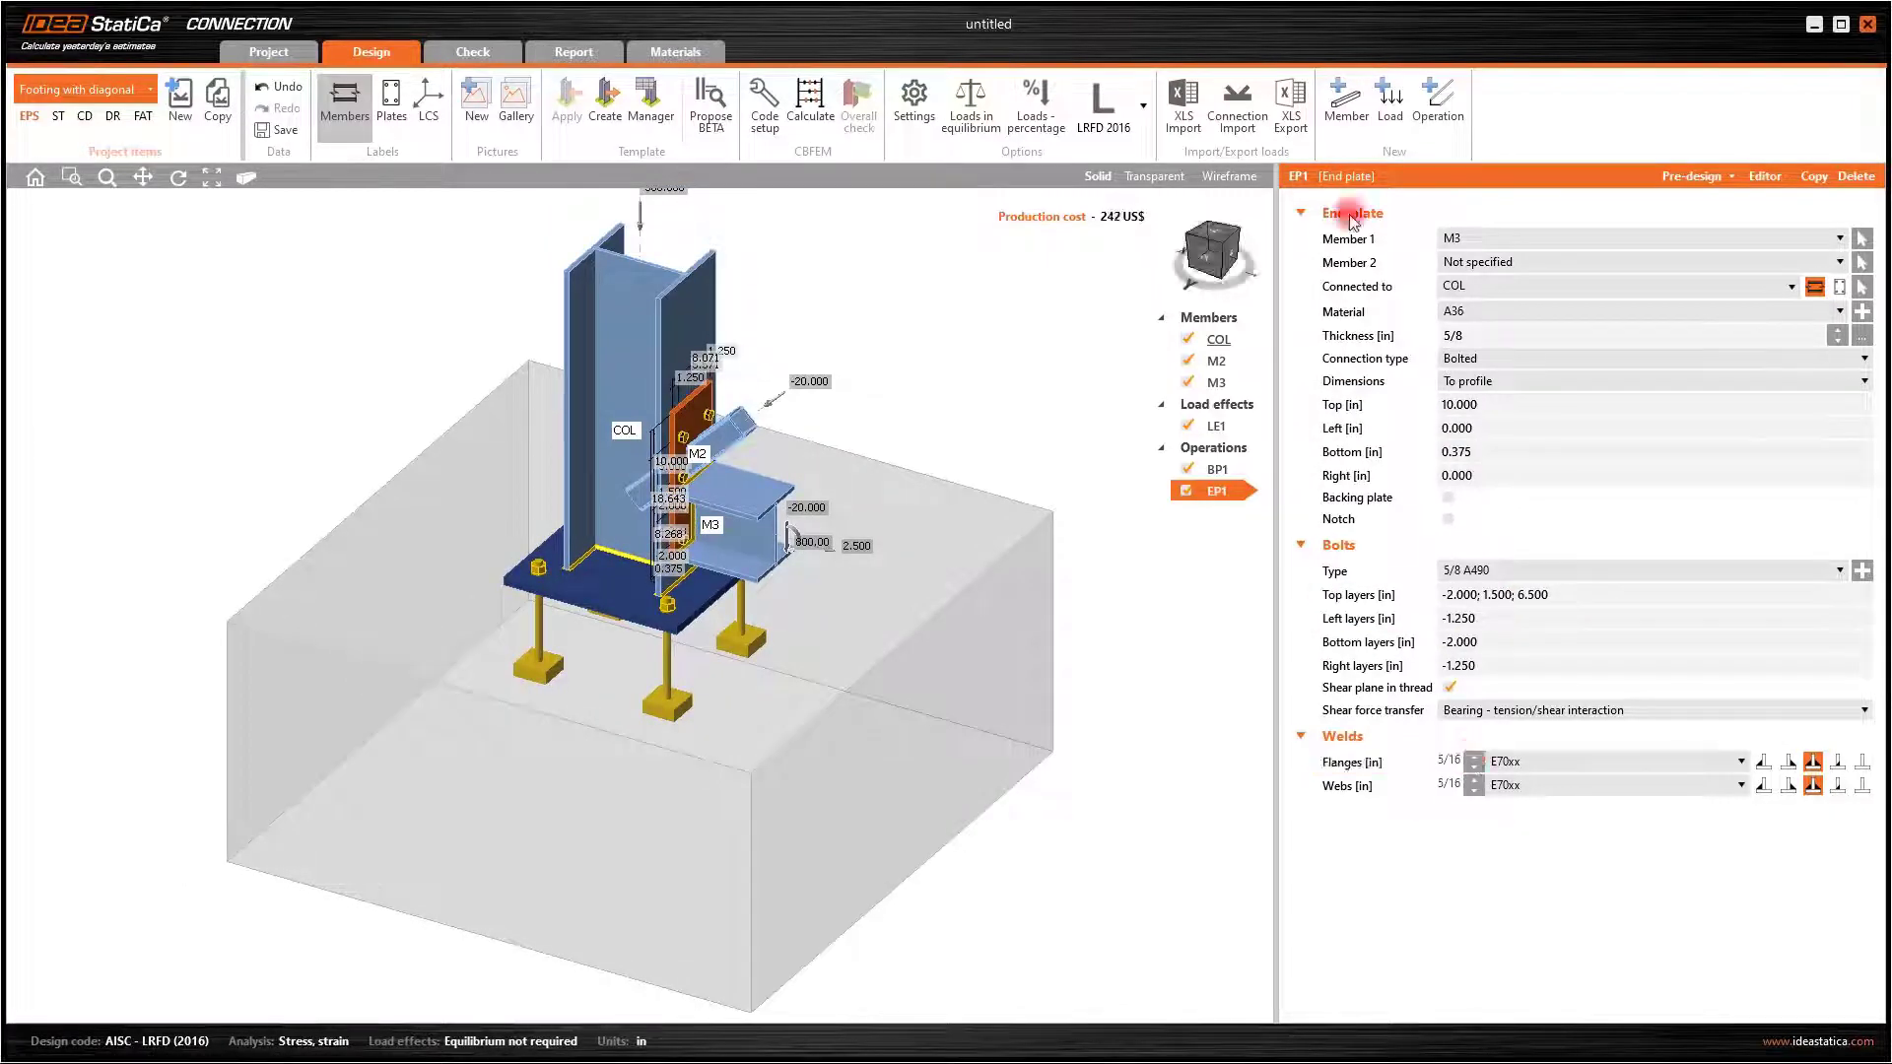
Add a connecting plate for diagonal M2 with a new gusset plate related to M3 and also to EP1
click(1437, 98)
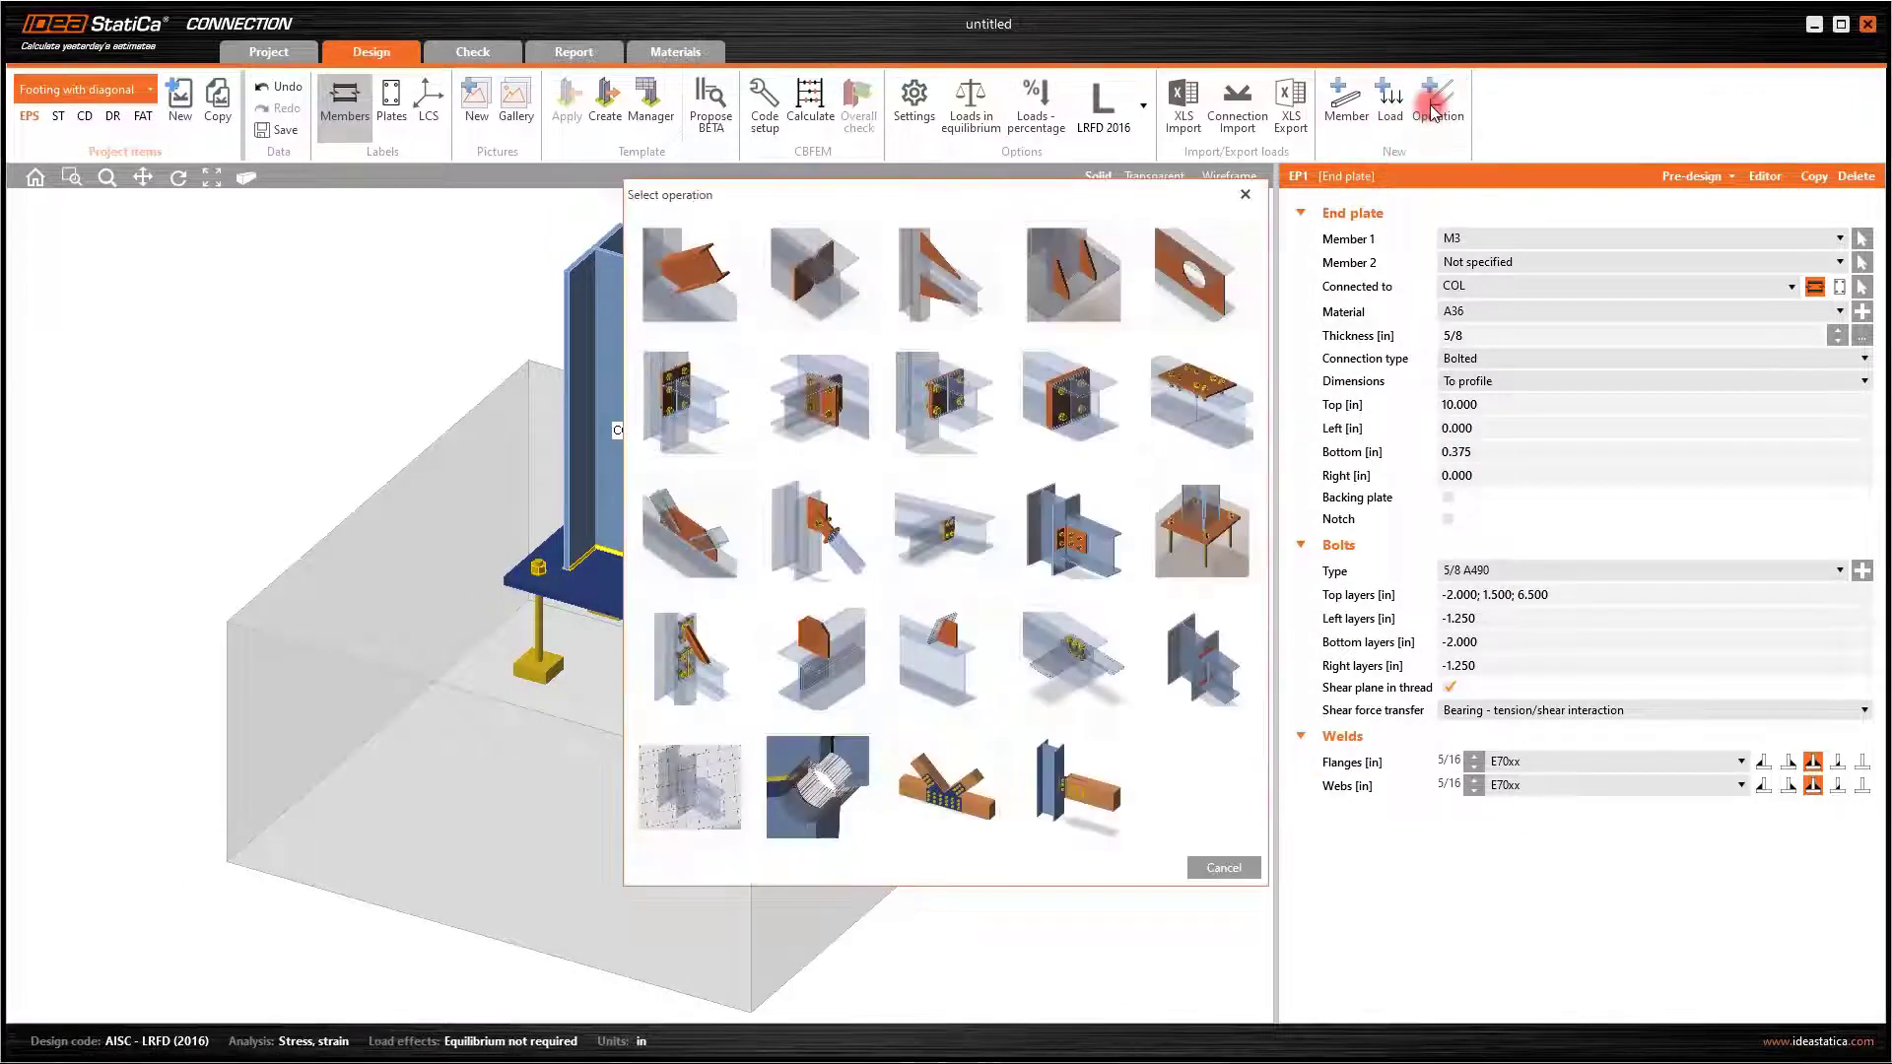
click(819, 554)
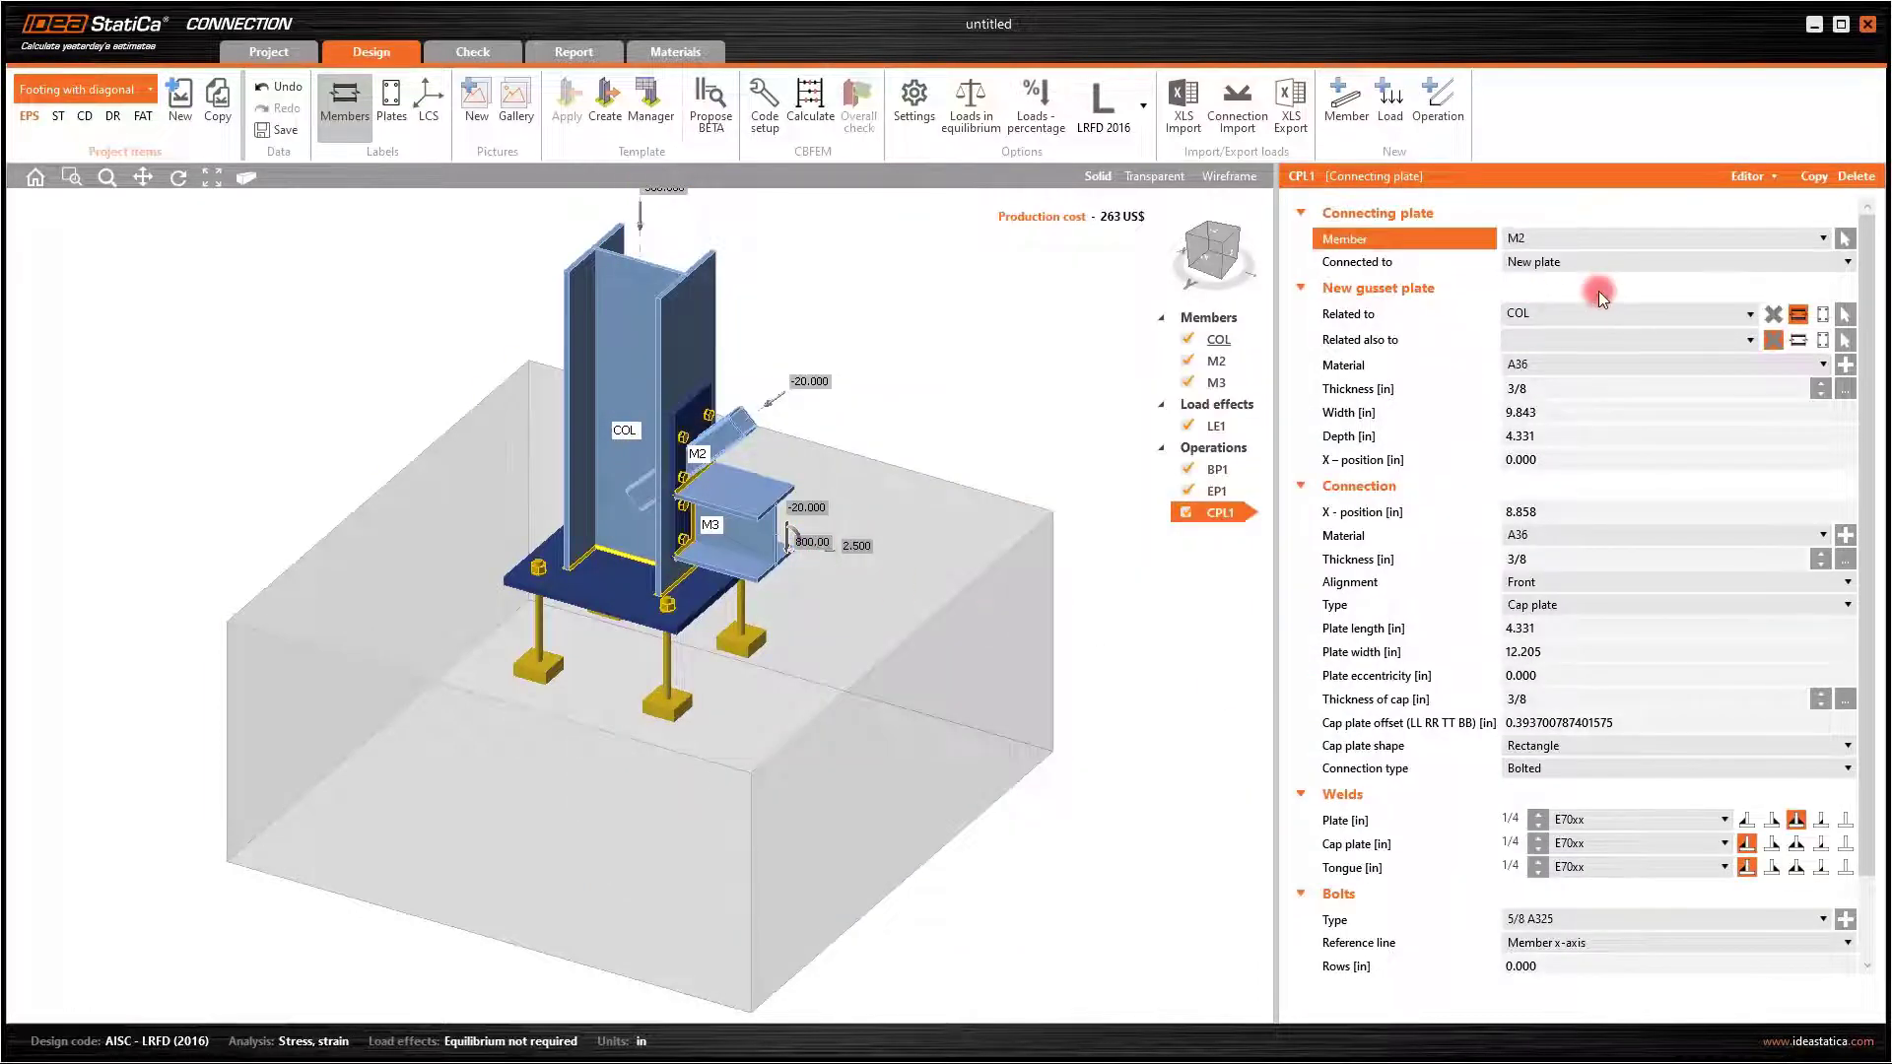
click(1570, 339)
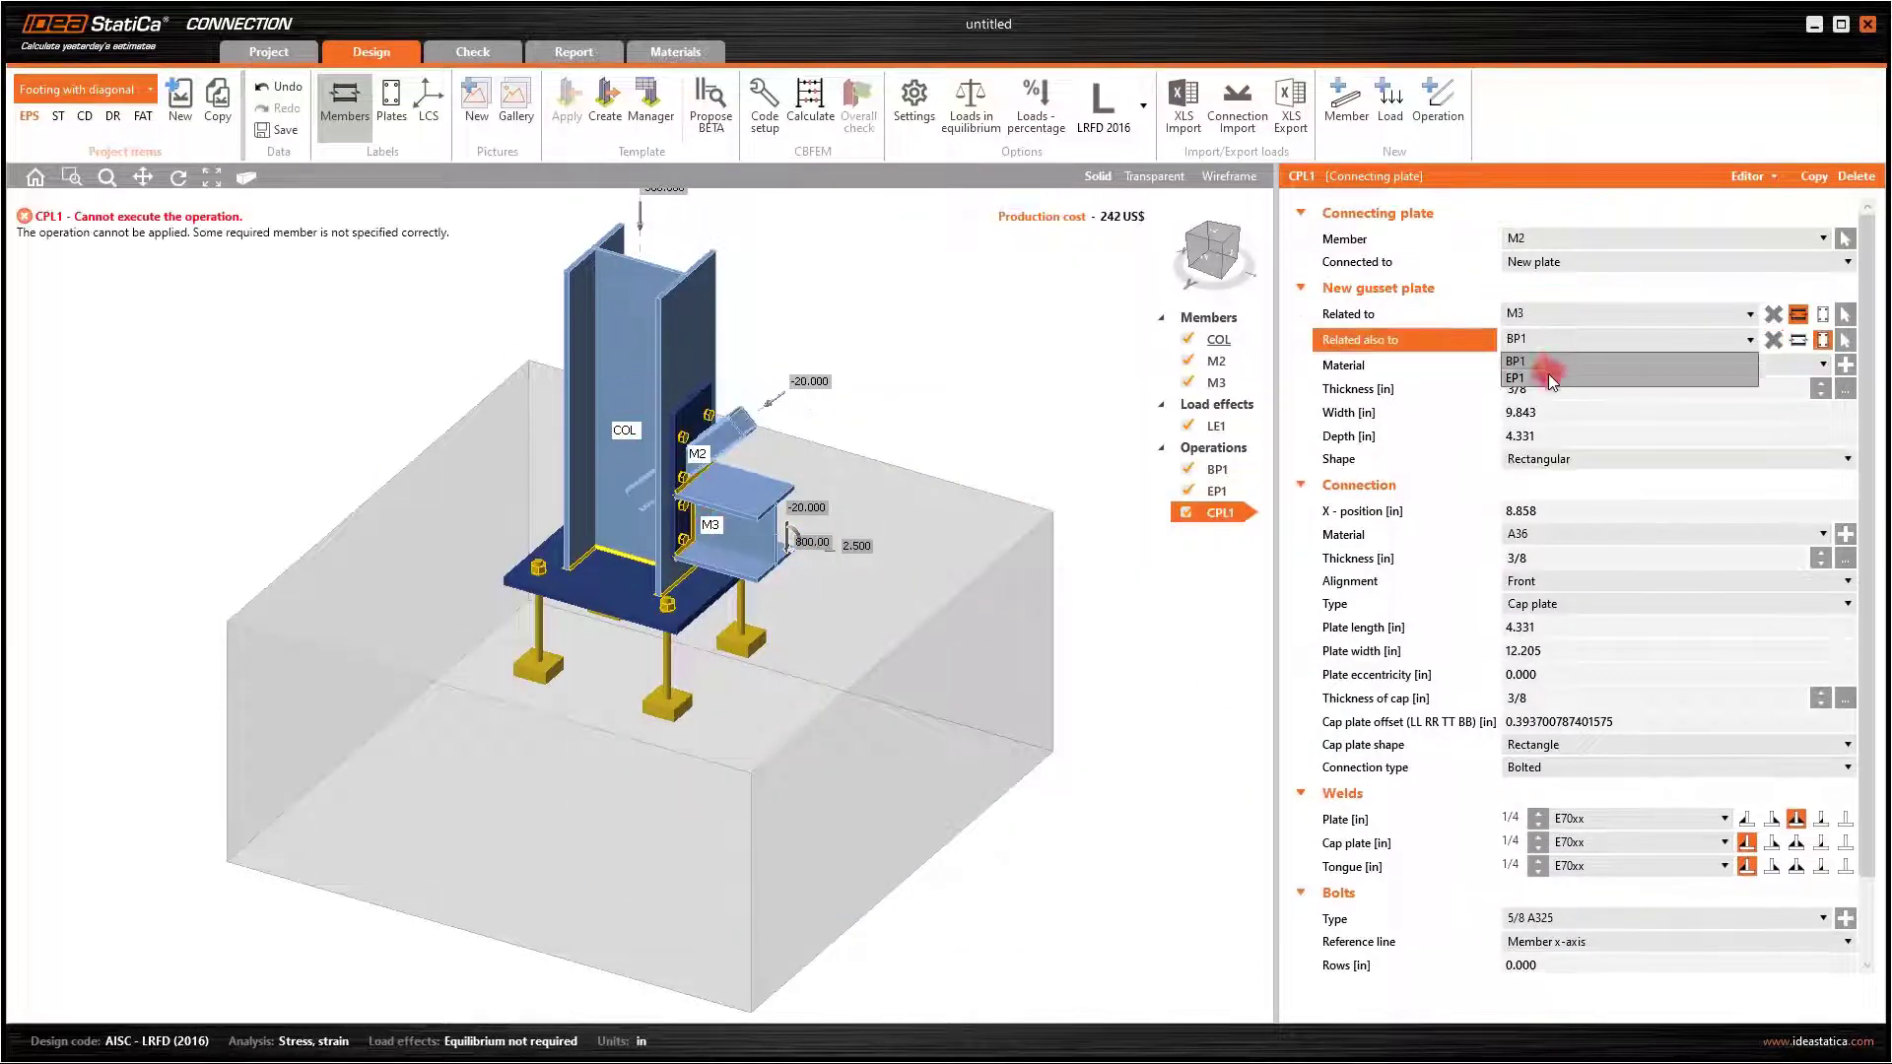
click(1547, 378)
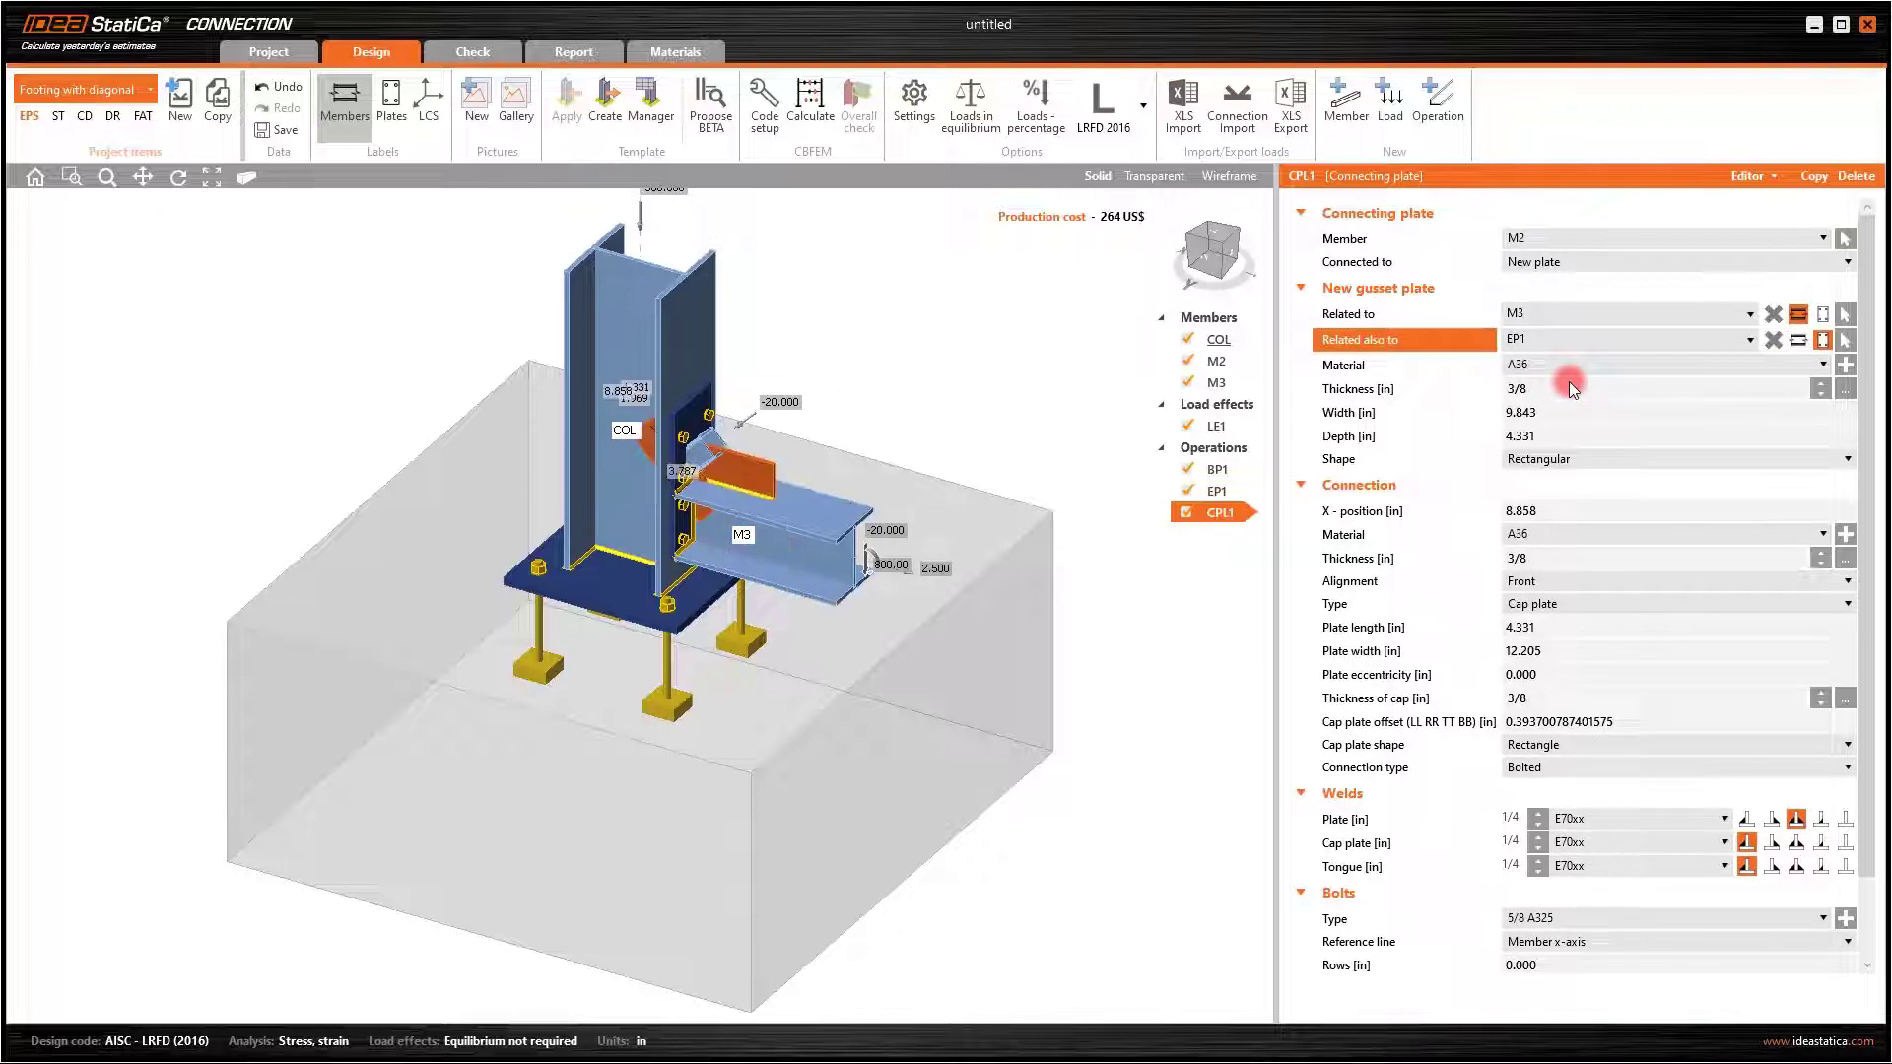
Size CPL1's gusset 7 x 10 in, with connection X-position 18 in, plate thickness 0, length 6 in, width 0 and cap thickness 0
click(1587, 515)
text(18)
click(1576, 651)
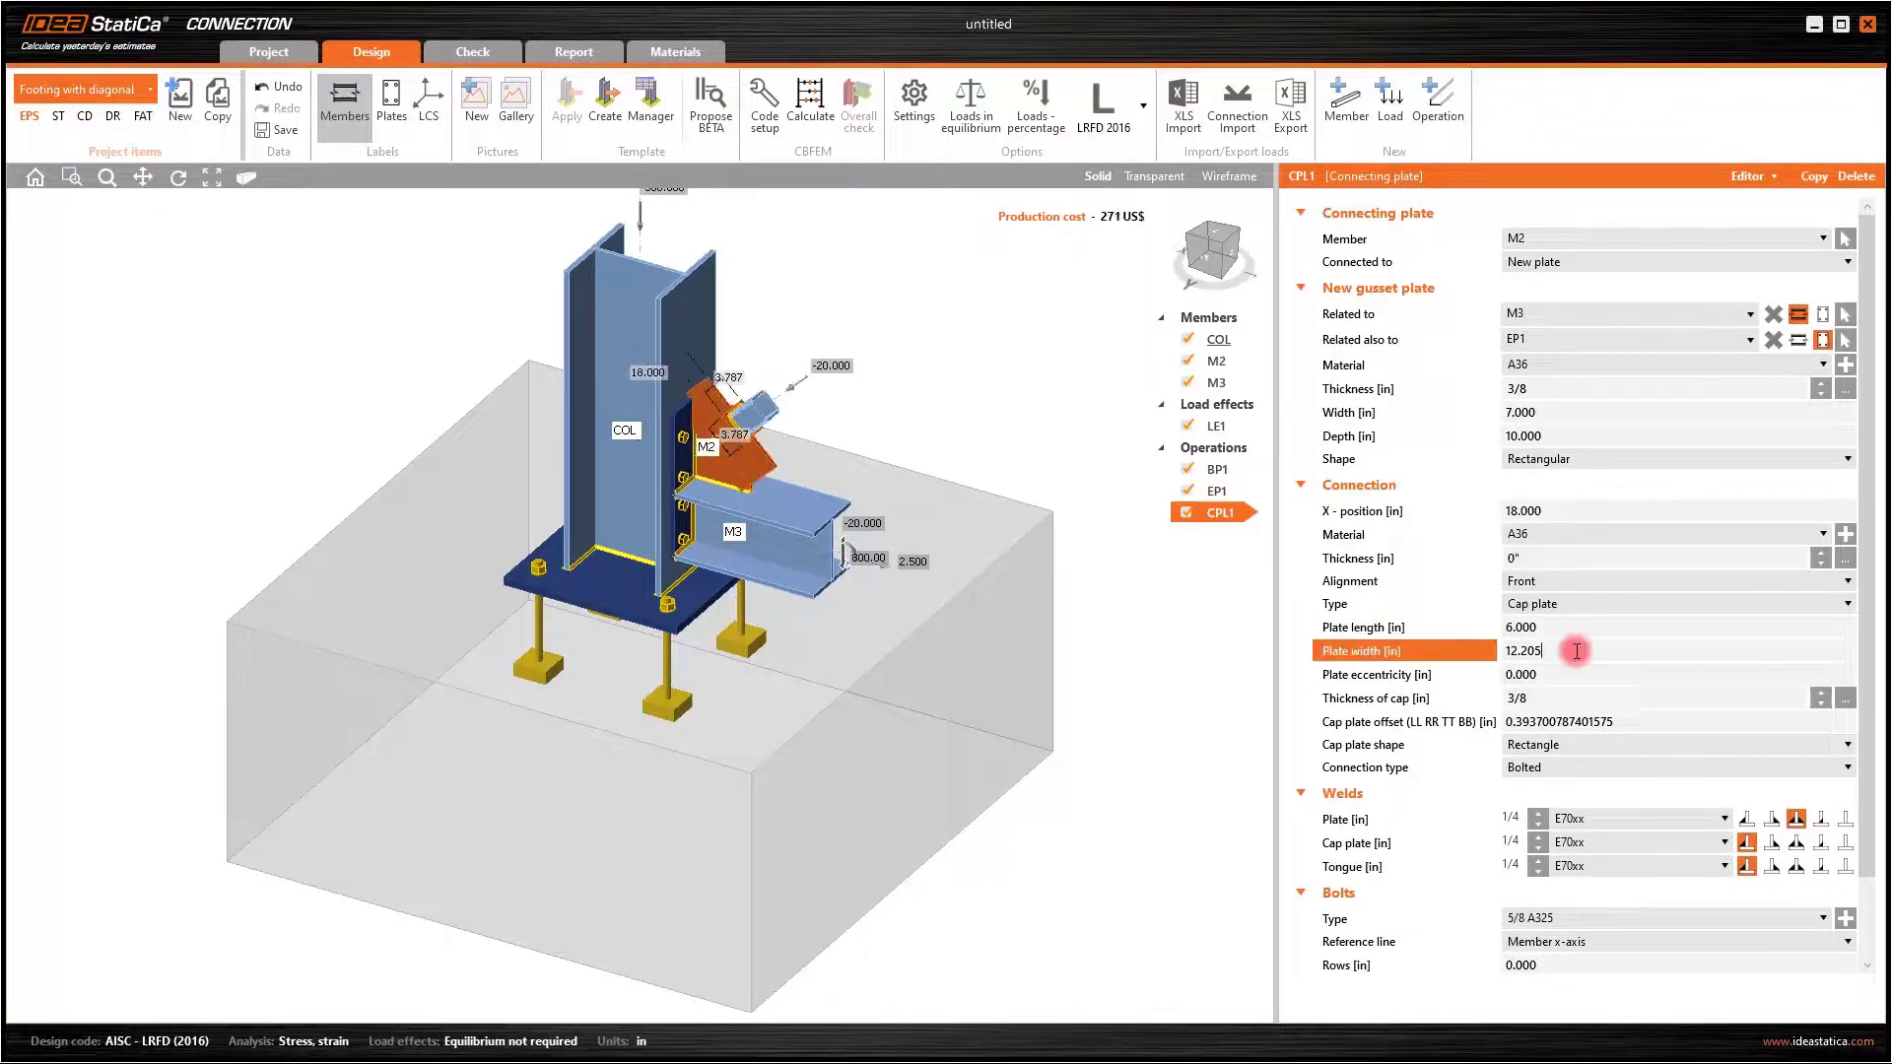
double_click(1576, 651)
text(0)
double_click(1568, 699)
text(0)
click(1590, 673)
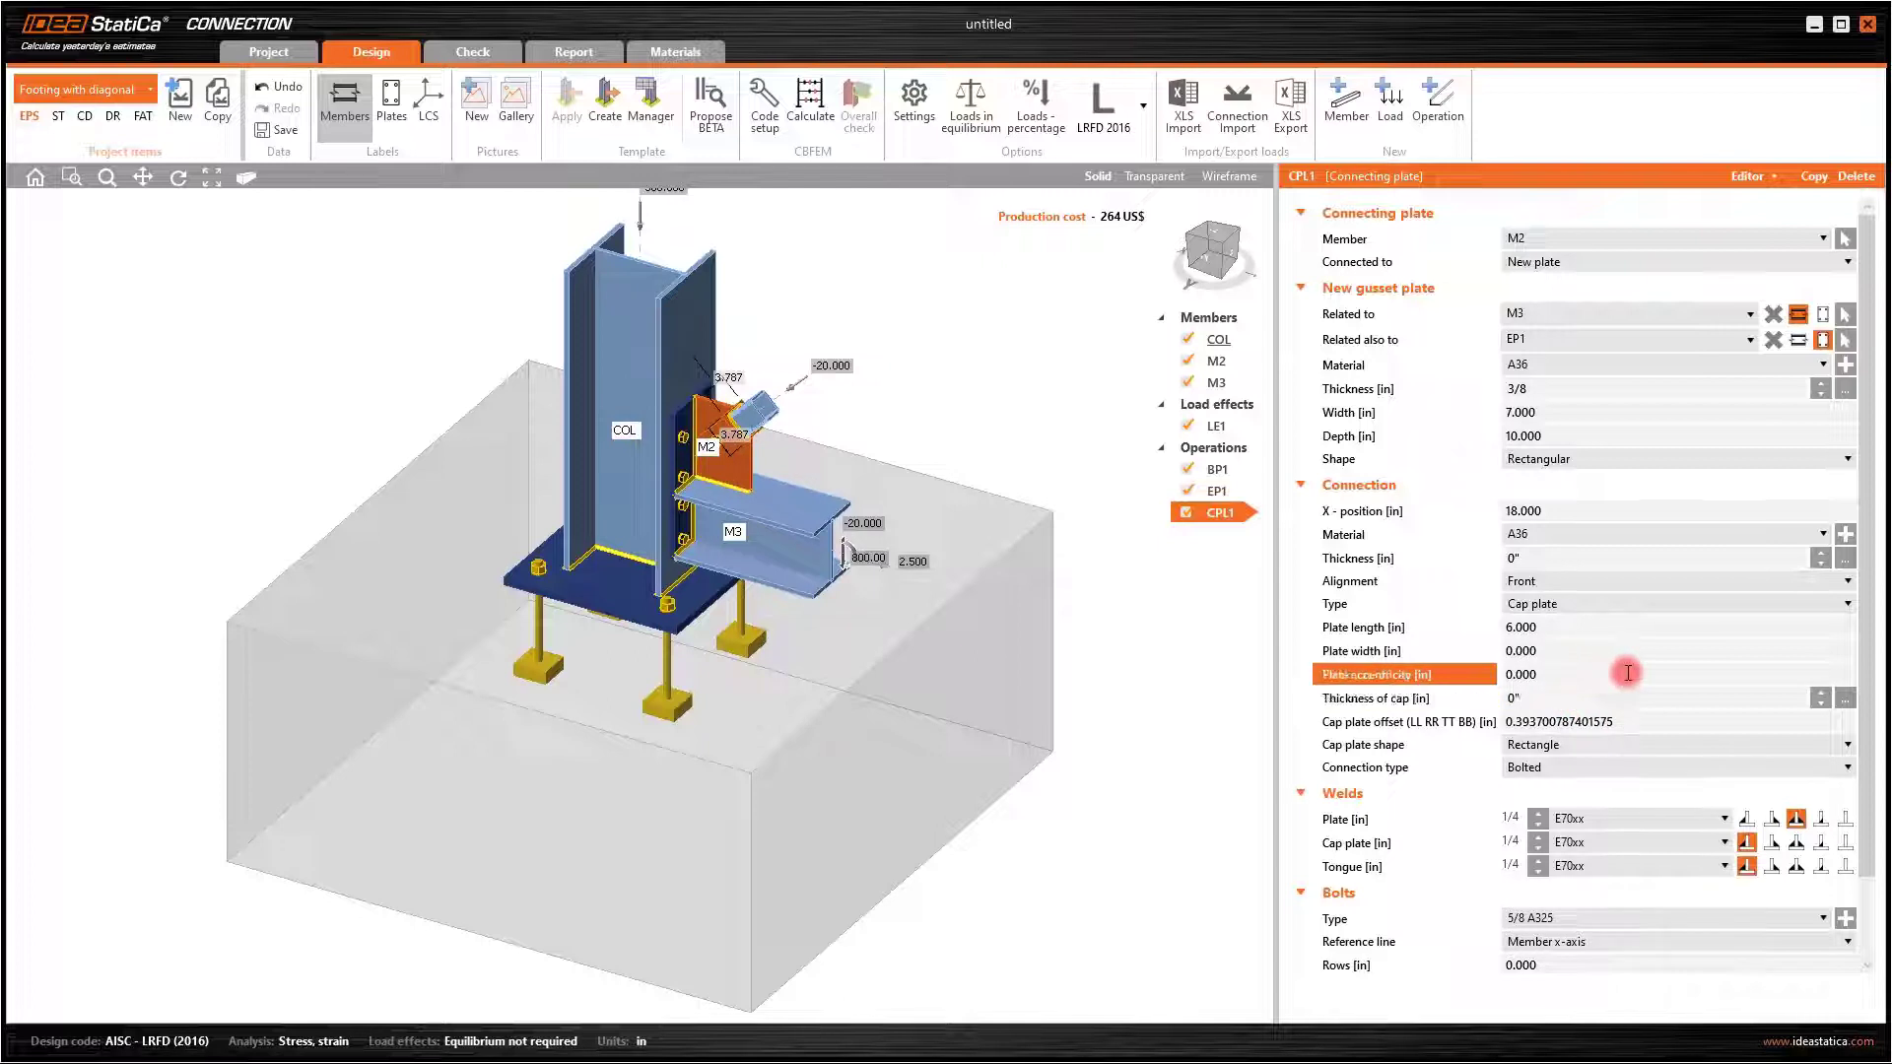
Set CPL1's cap plate offset to 0.375 in, plate weld to 5/16 in, and cap plate and tongue welds to 3/16 in, with the tongue double-sided
click(1538, 814)
click(1539, 849)
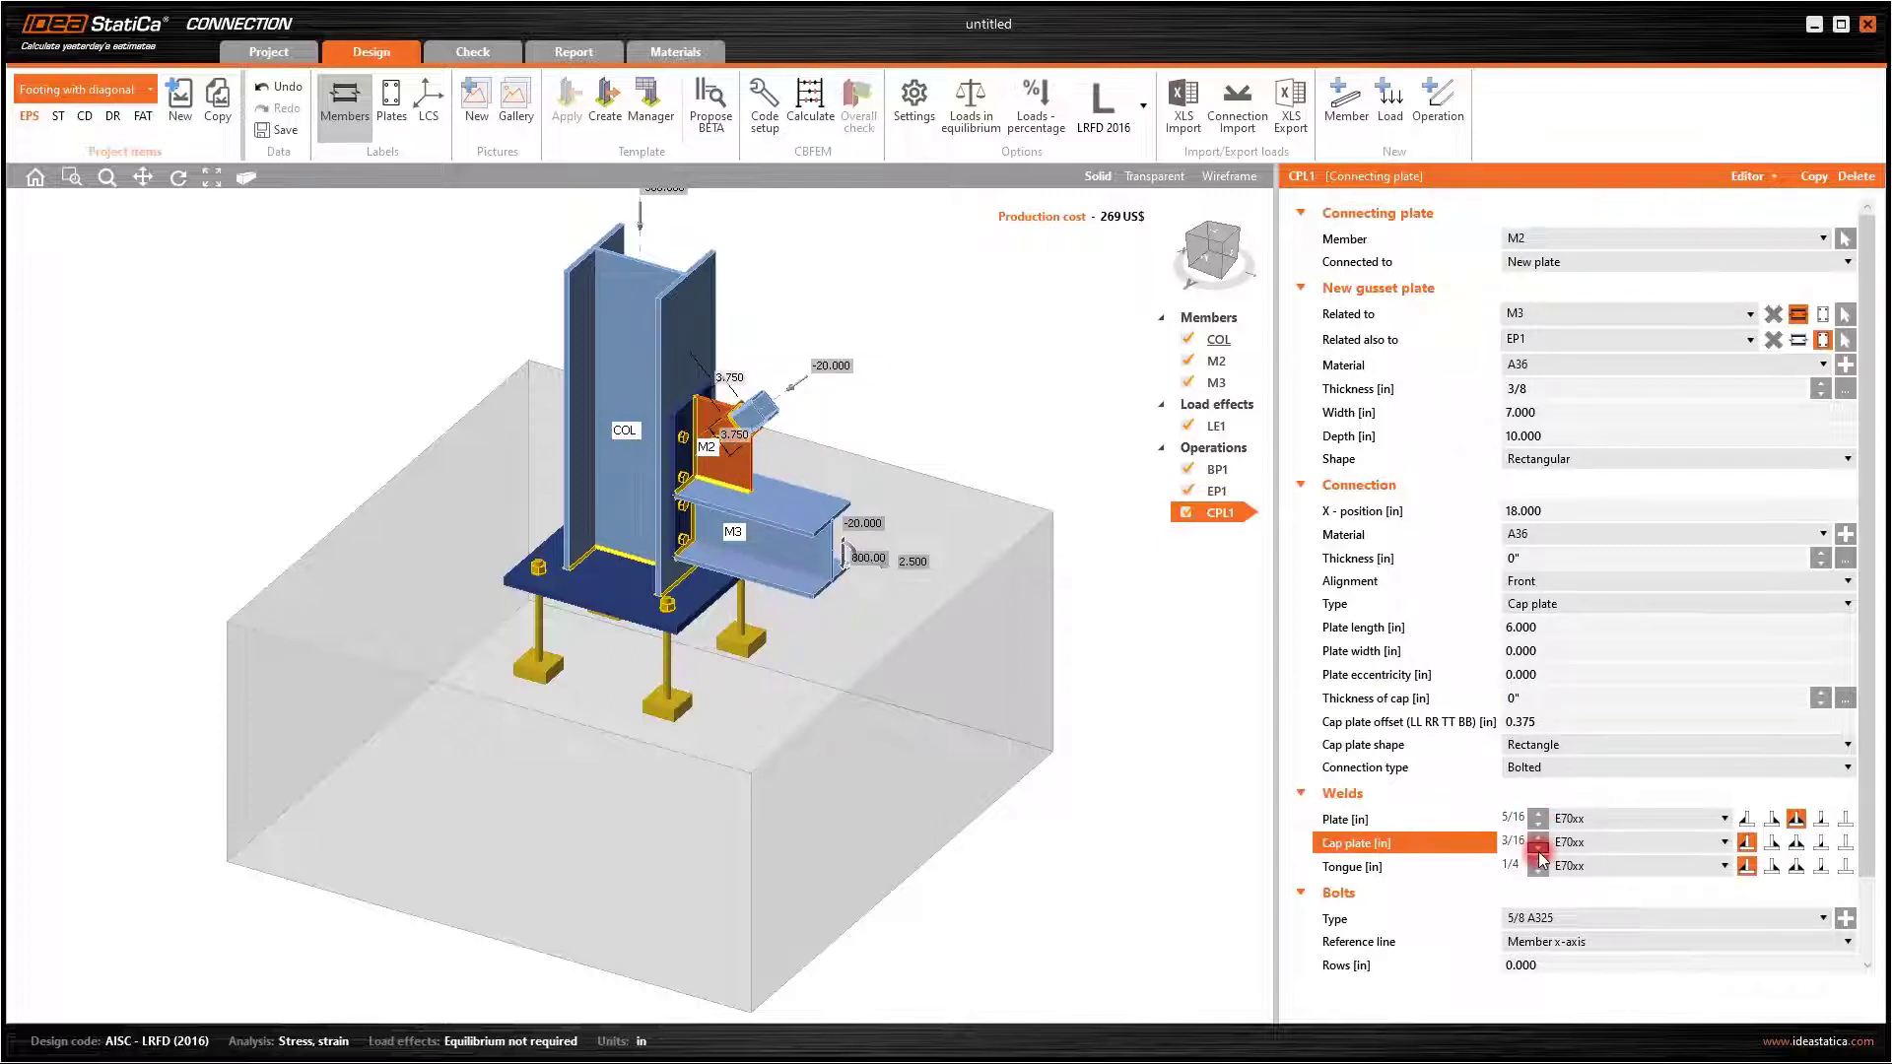
click(1540, 865)
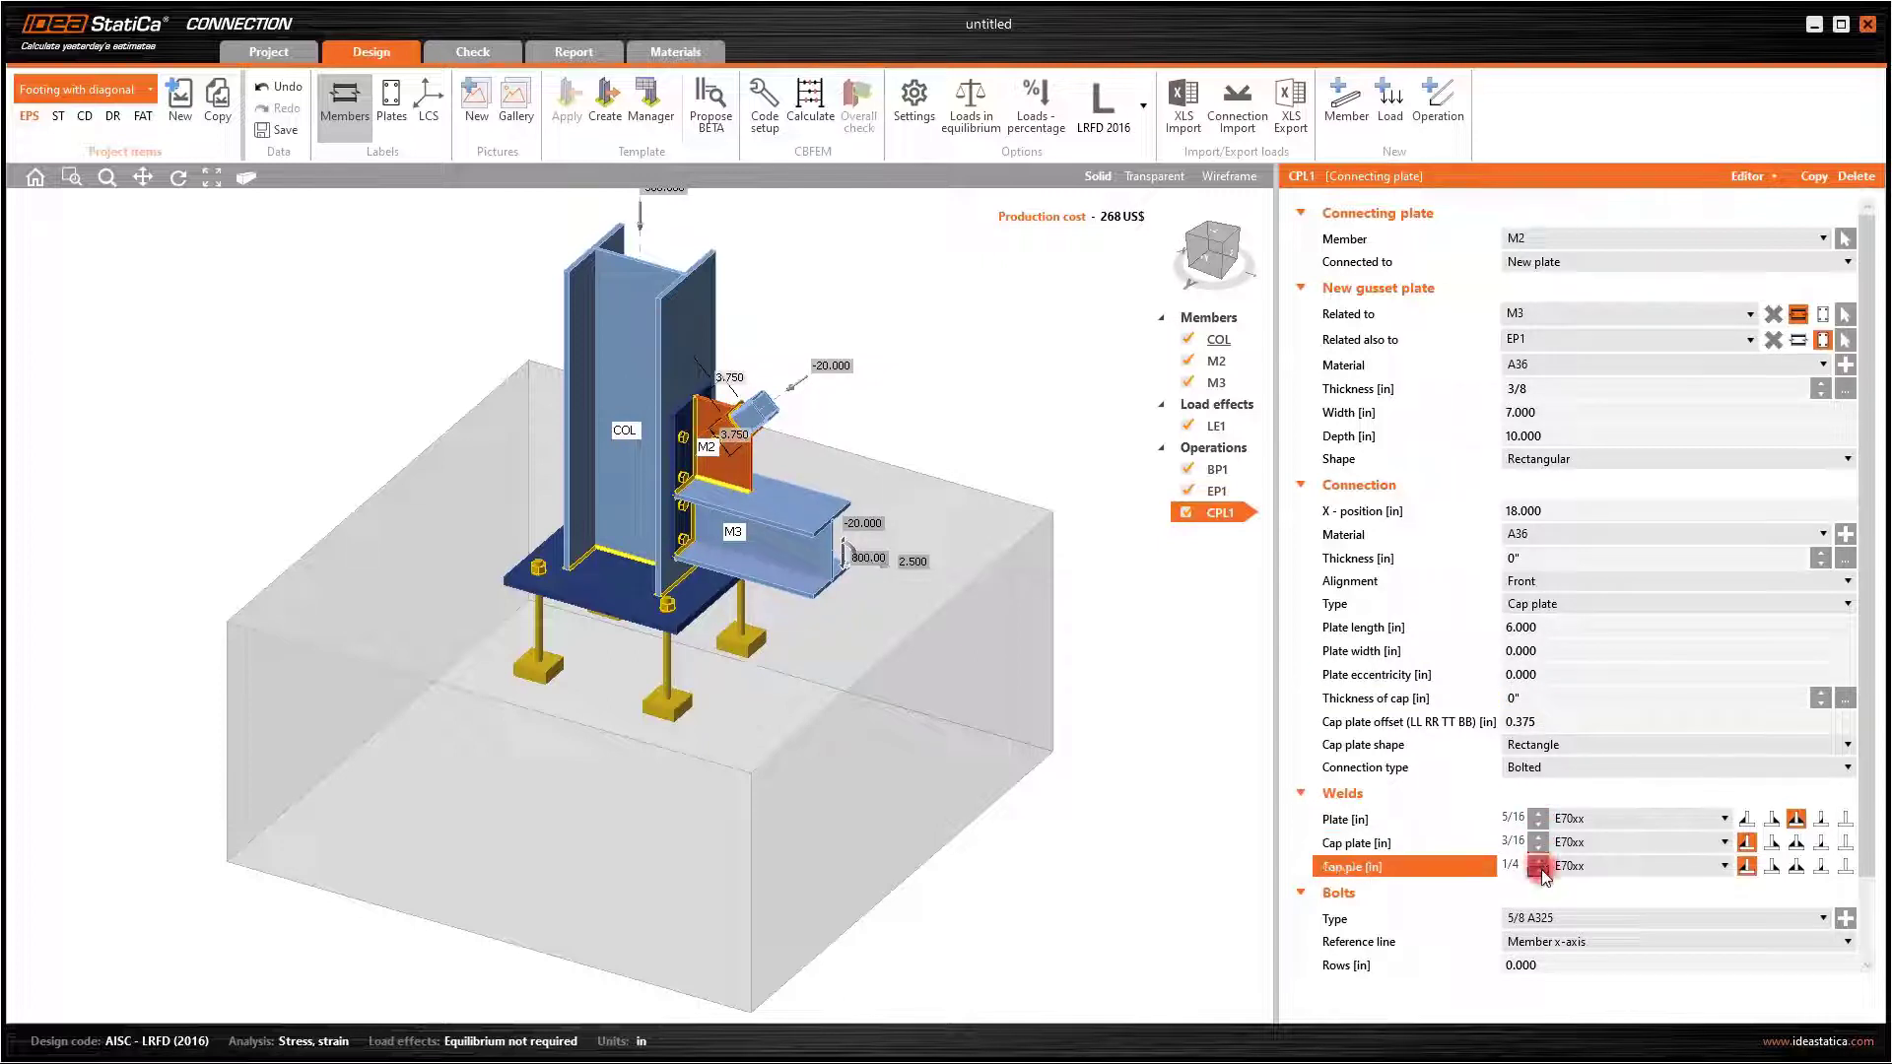
click(1796, 866)
Assign the 5/8 A490 bolt assembly to CPL1 and set the bolt positions to 1.5 and 2 in
scroll(1791, 812, down, 2)
click(1582, 828)
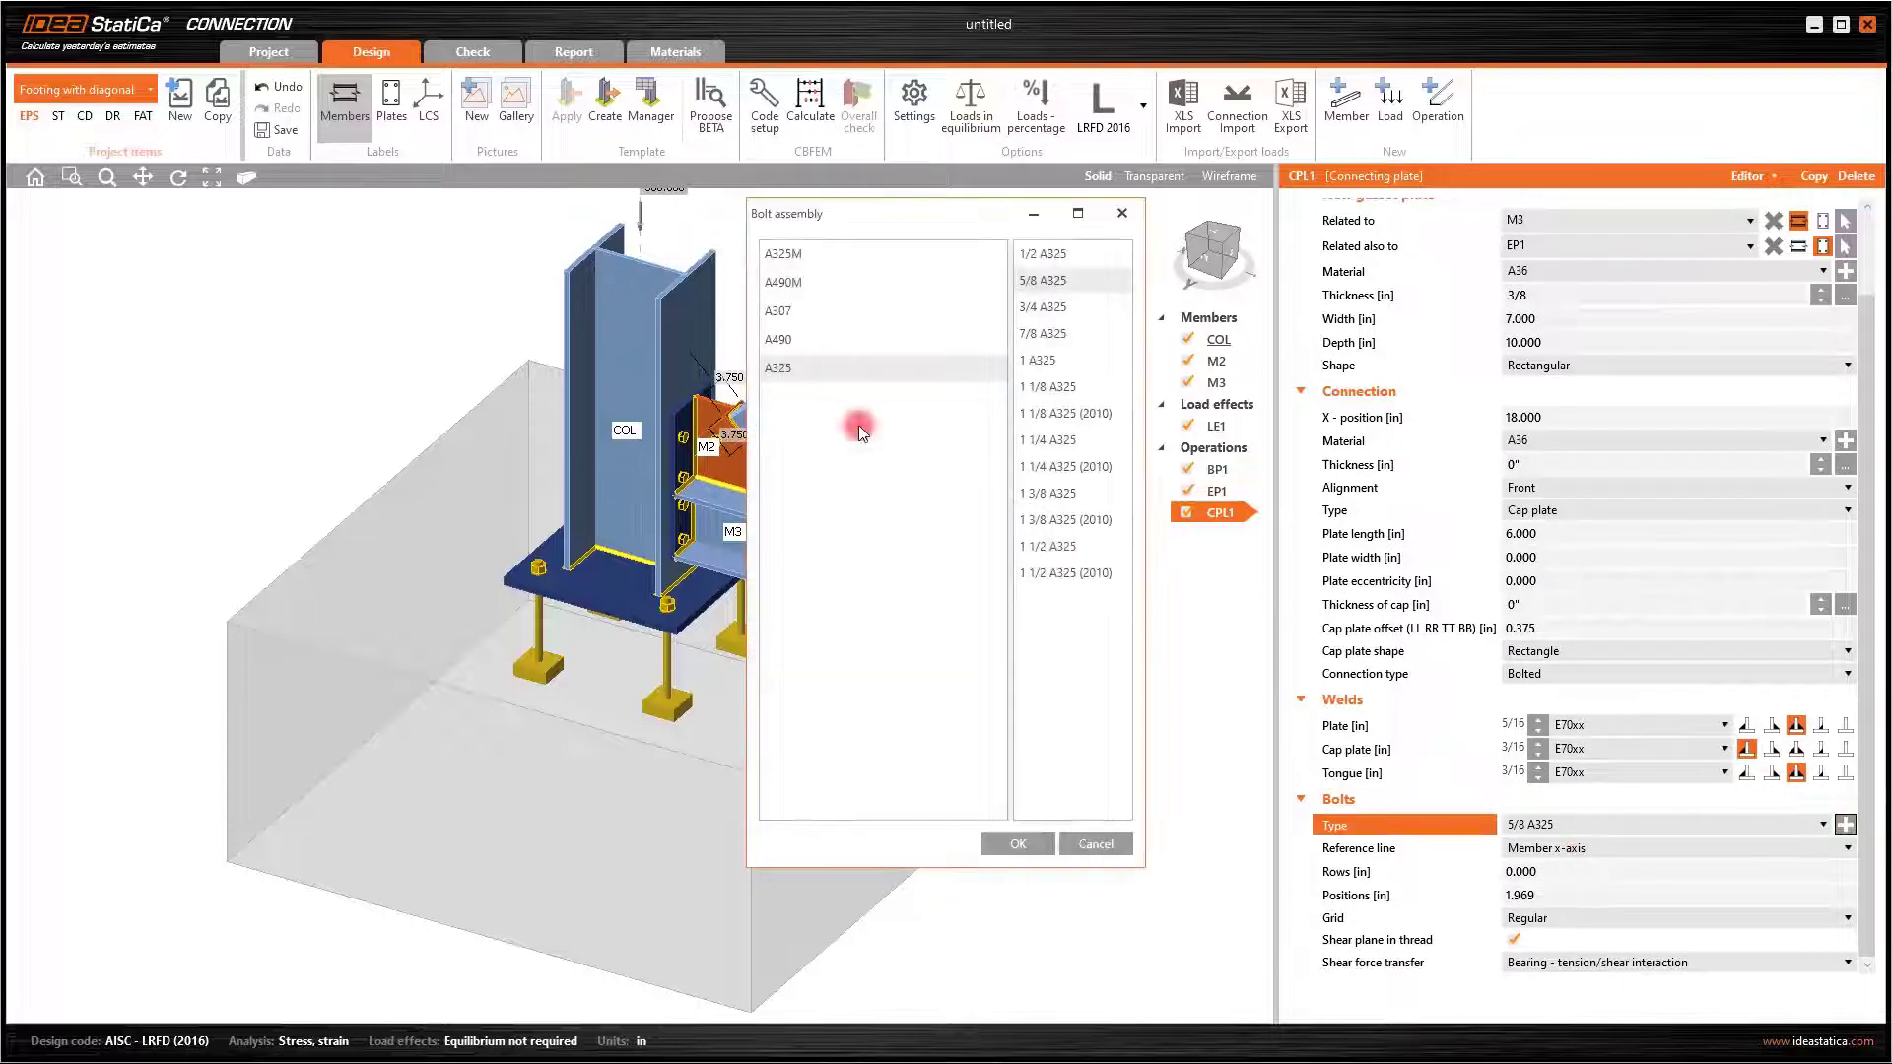
click(857, 339)
click(1068, 281)
click(1041, 840)
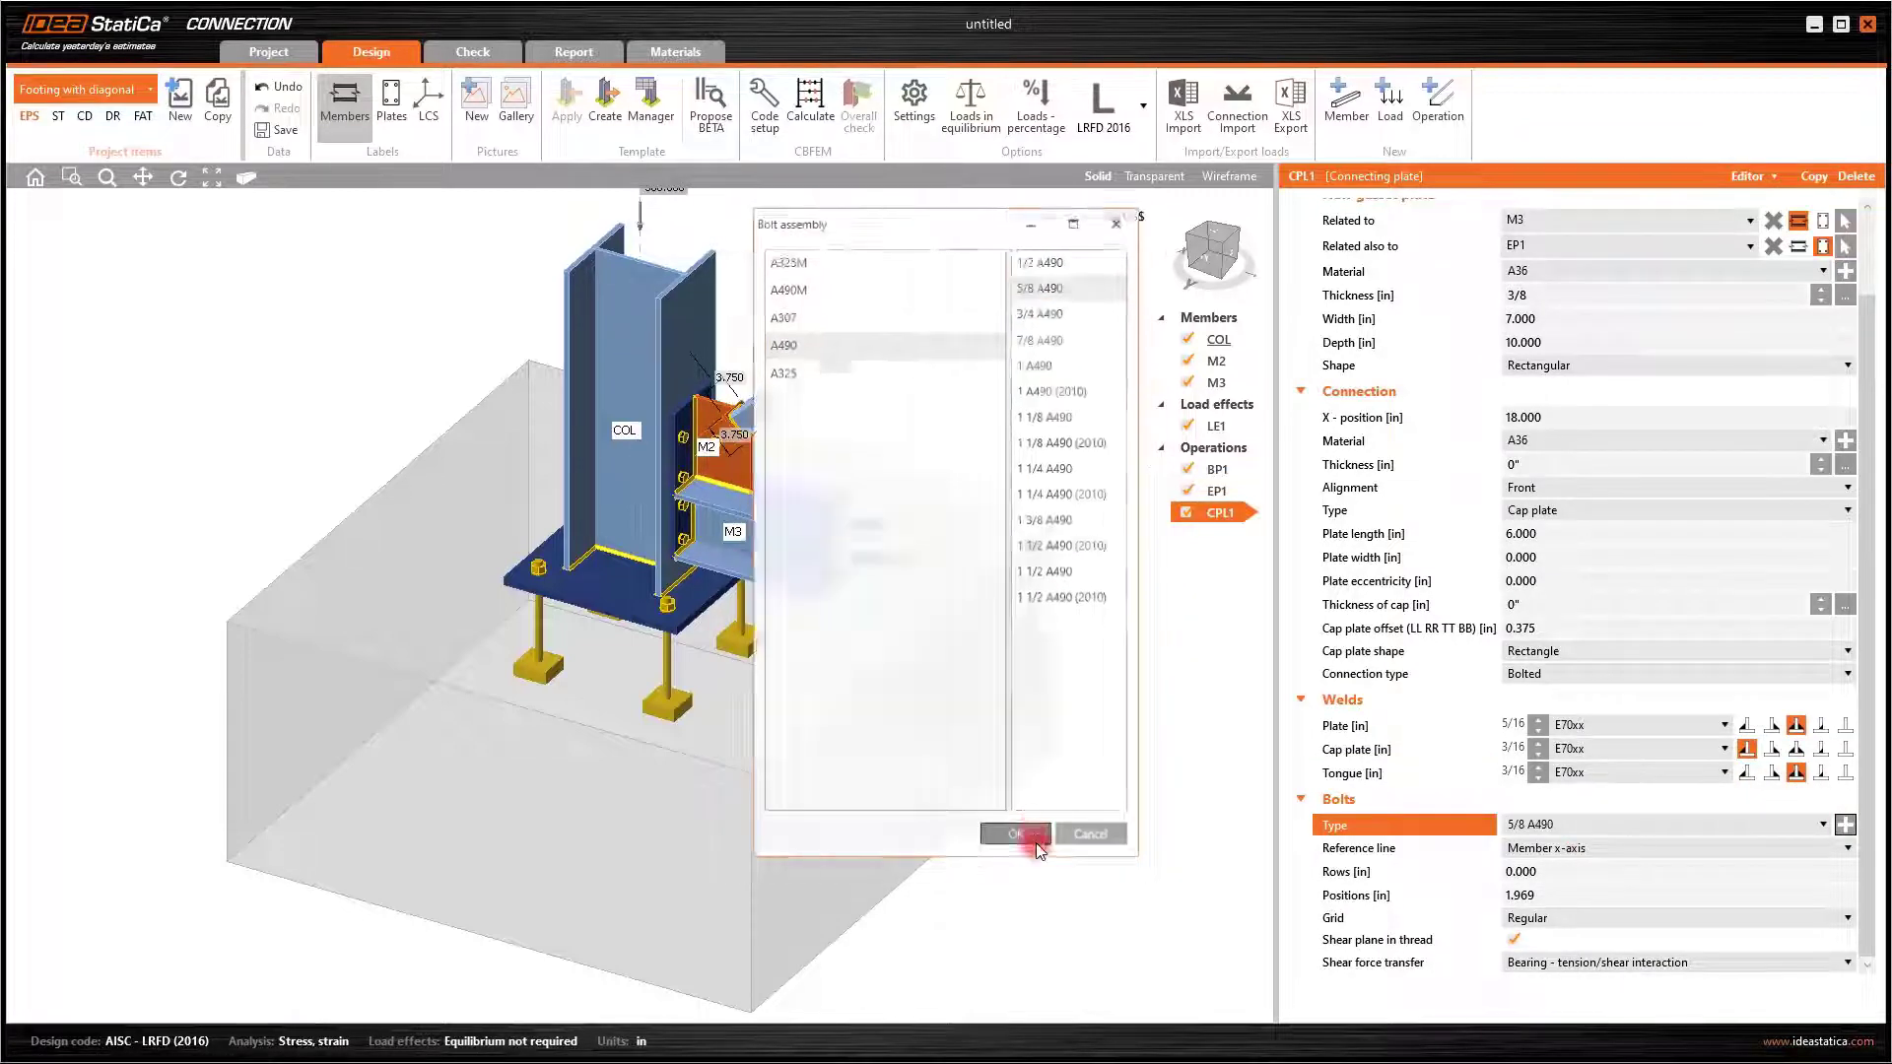
scroll(654, 445, up, 5)
scroll(813, 512, down, 10)
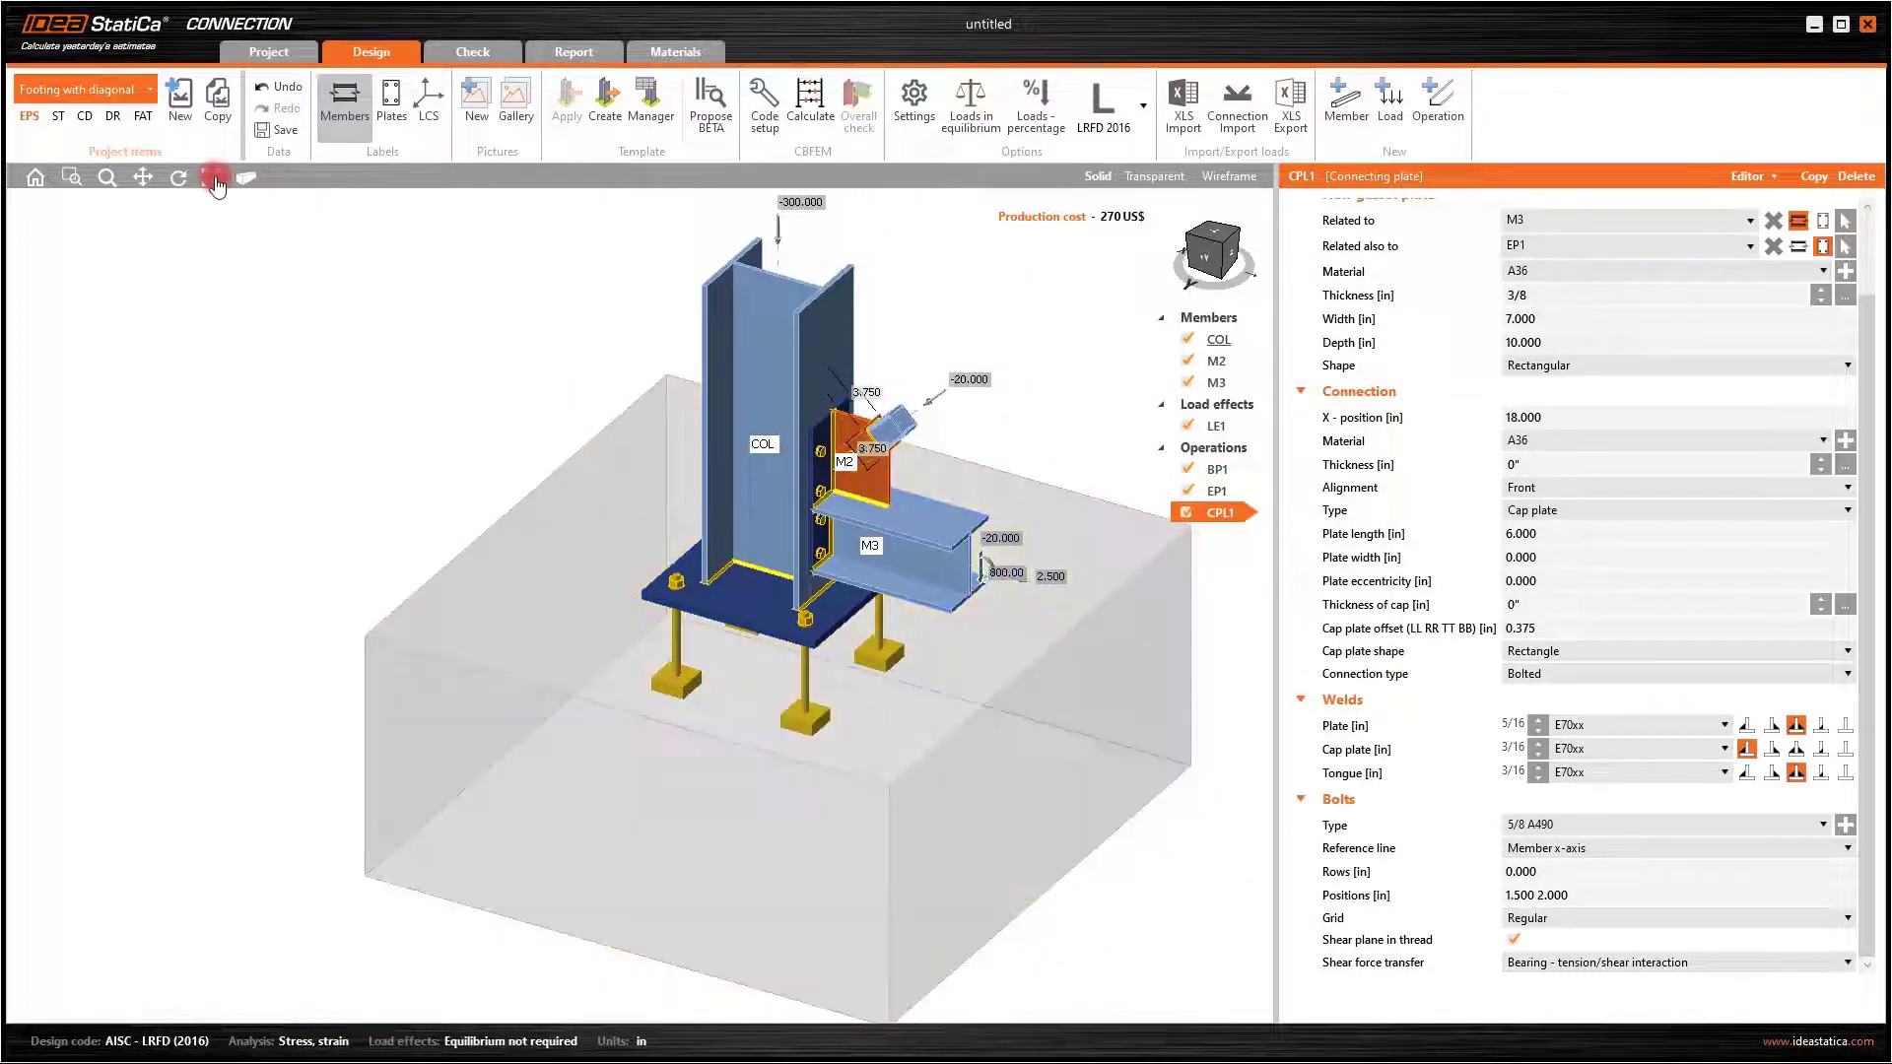
Chamfer corner 2 of CPL1's gusset plate by 3 in using the plate editor
click(214, 178)
click(1758, 181)
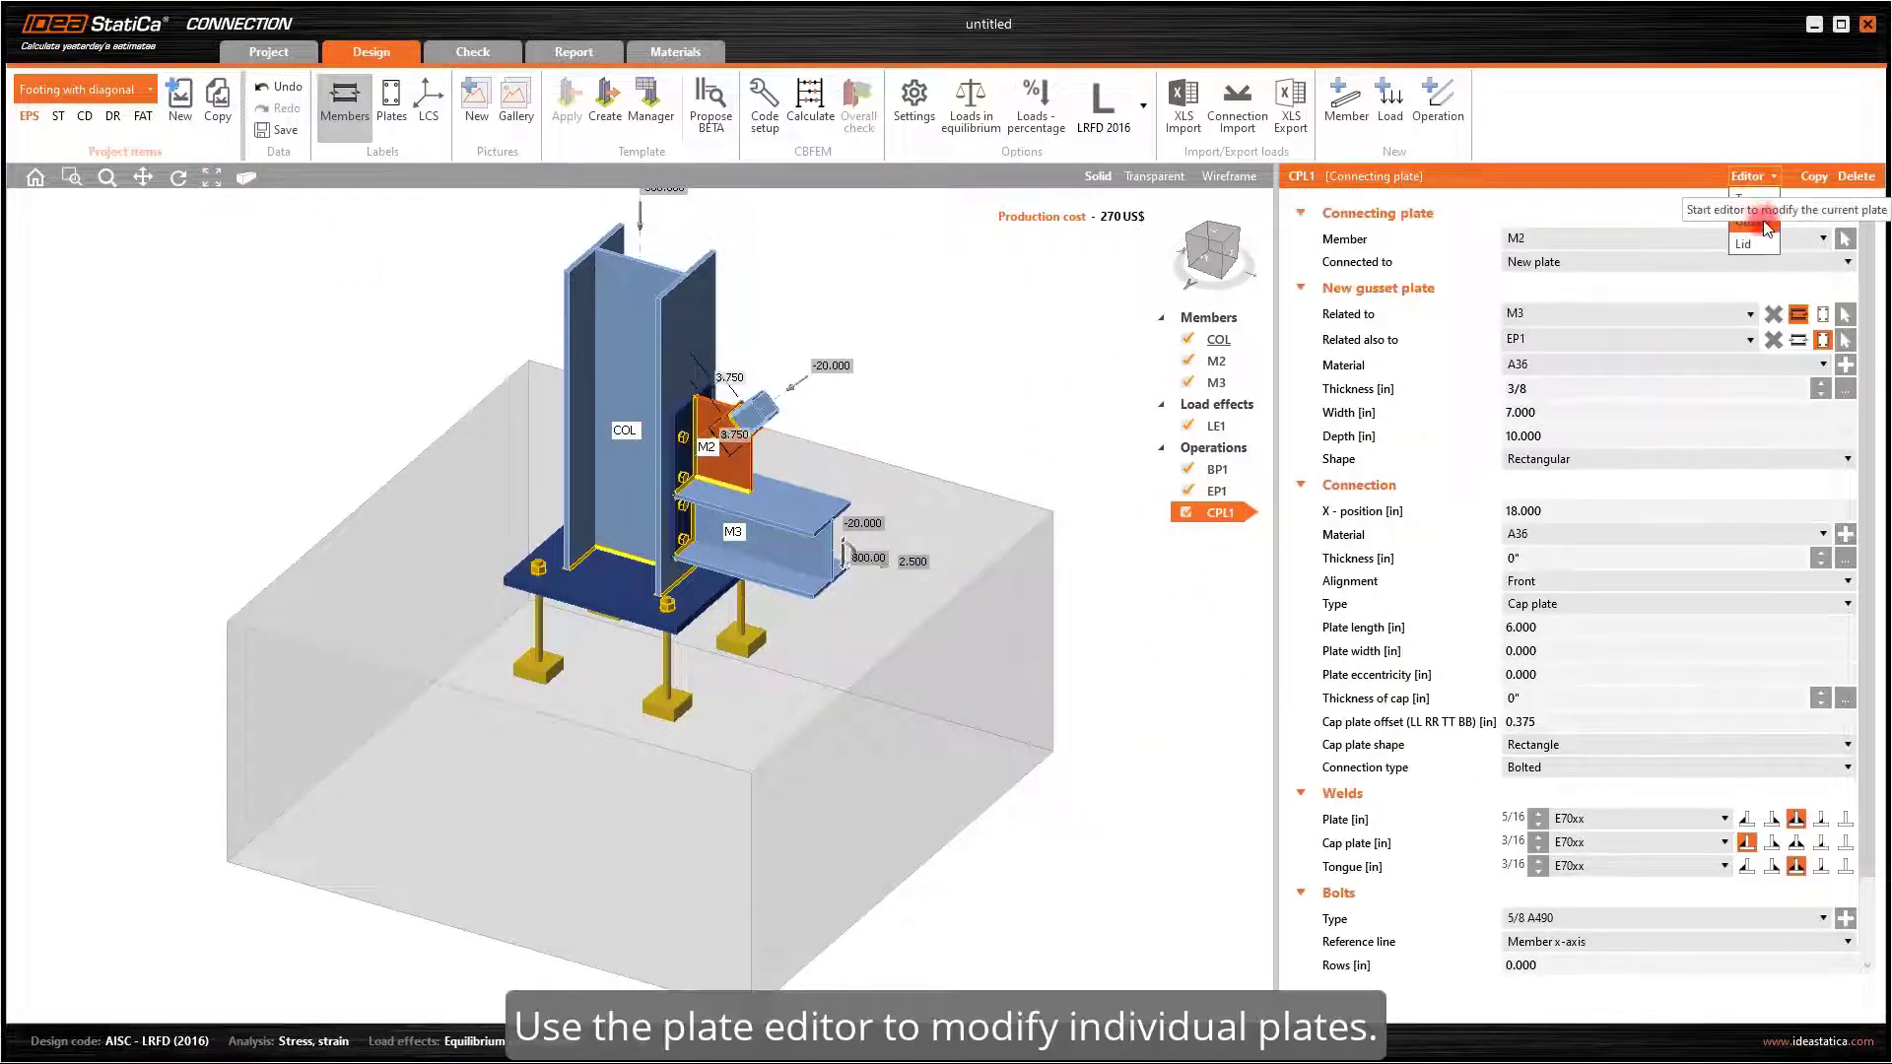
click(1762, 222)
click(596, 295)
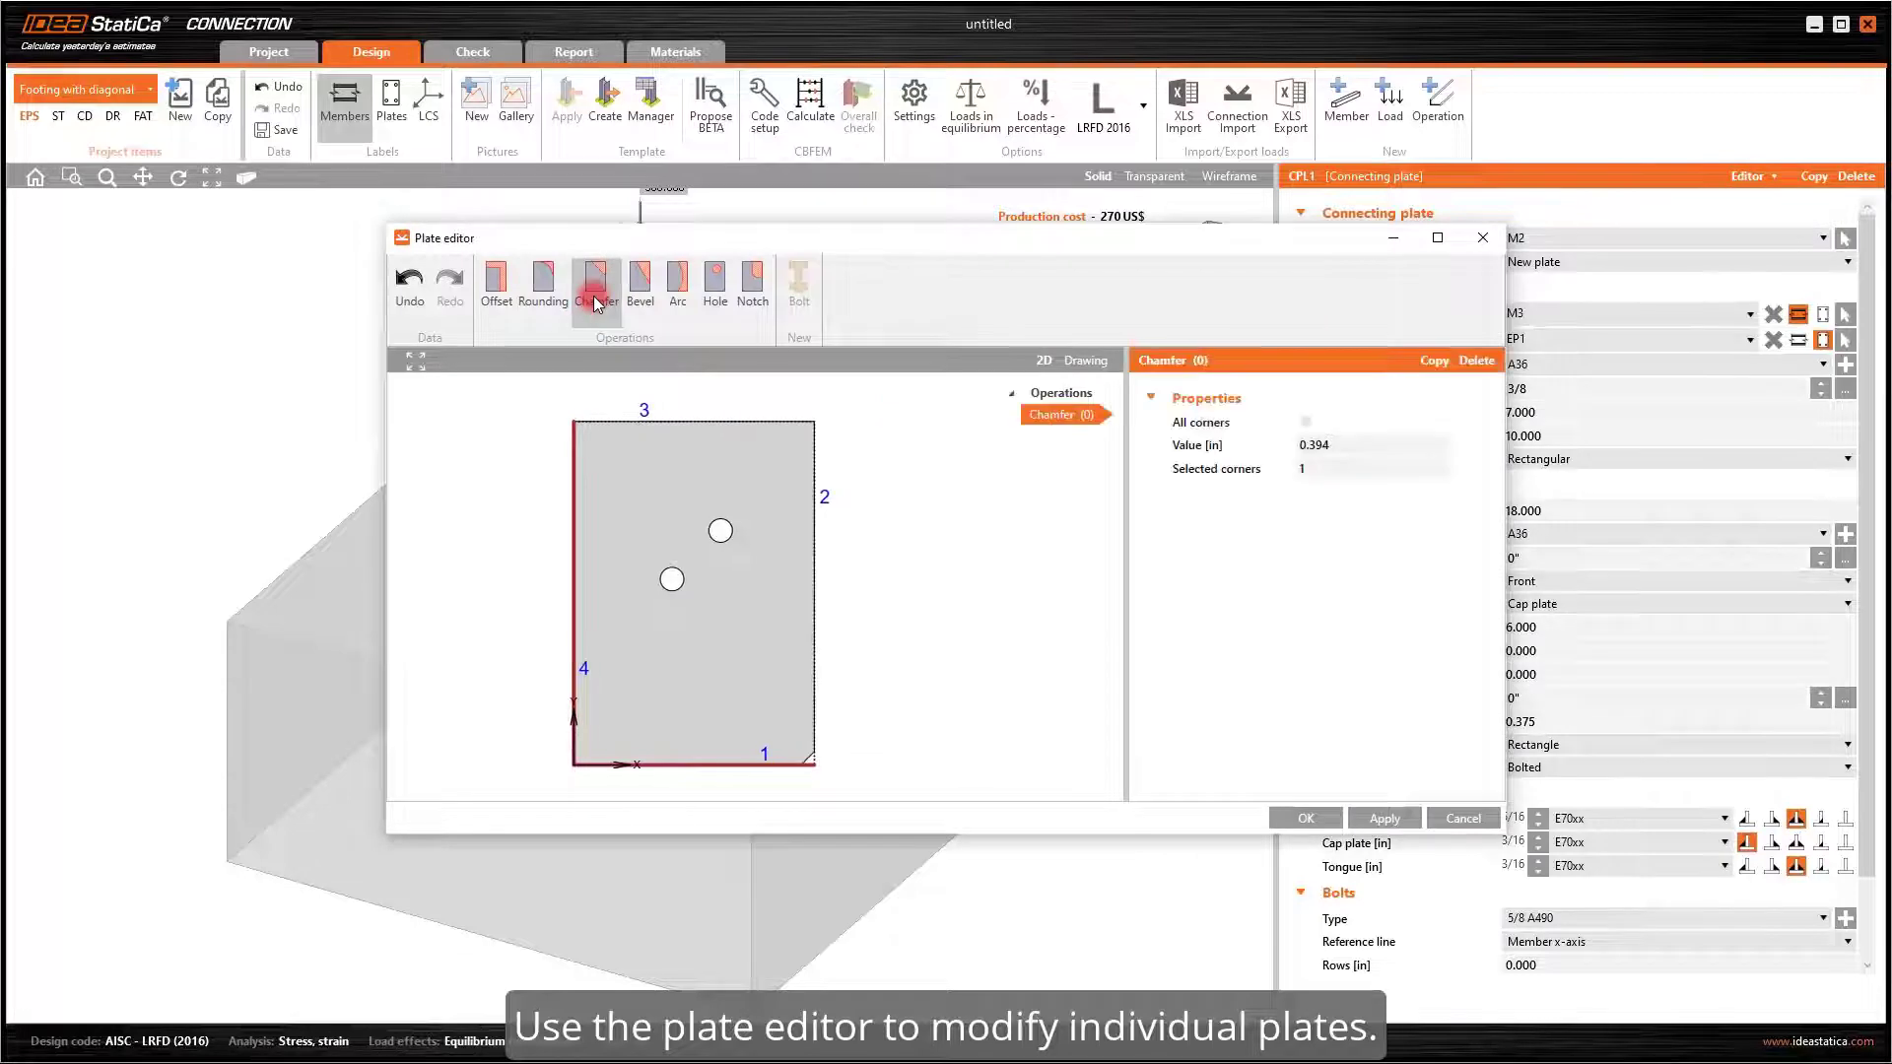
click(1332, 470)
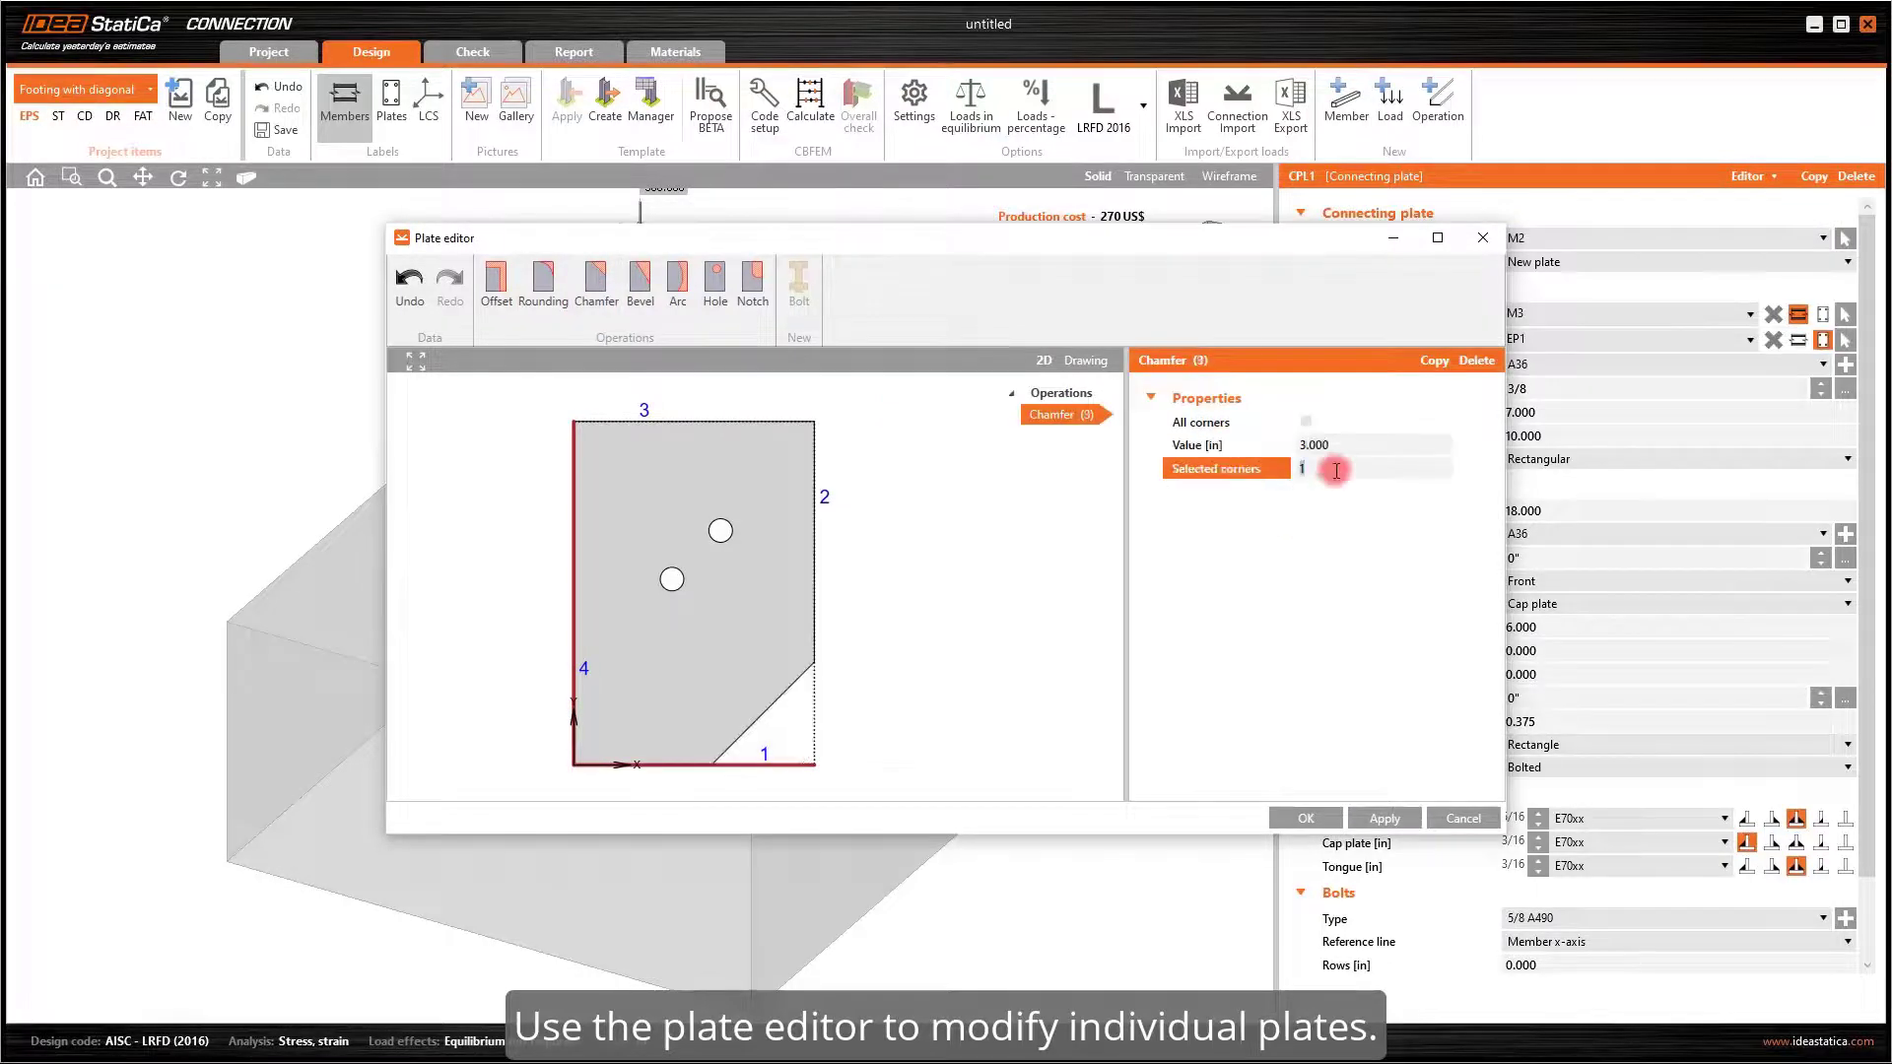
click(1045, 659)
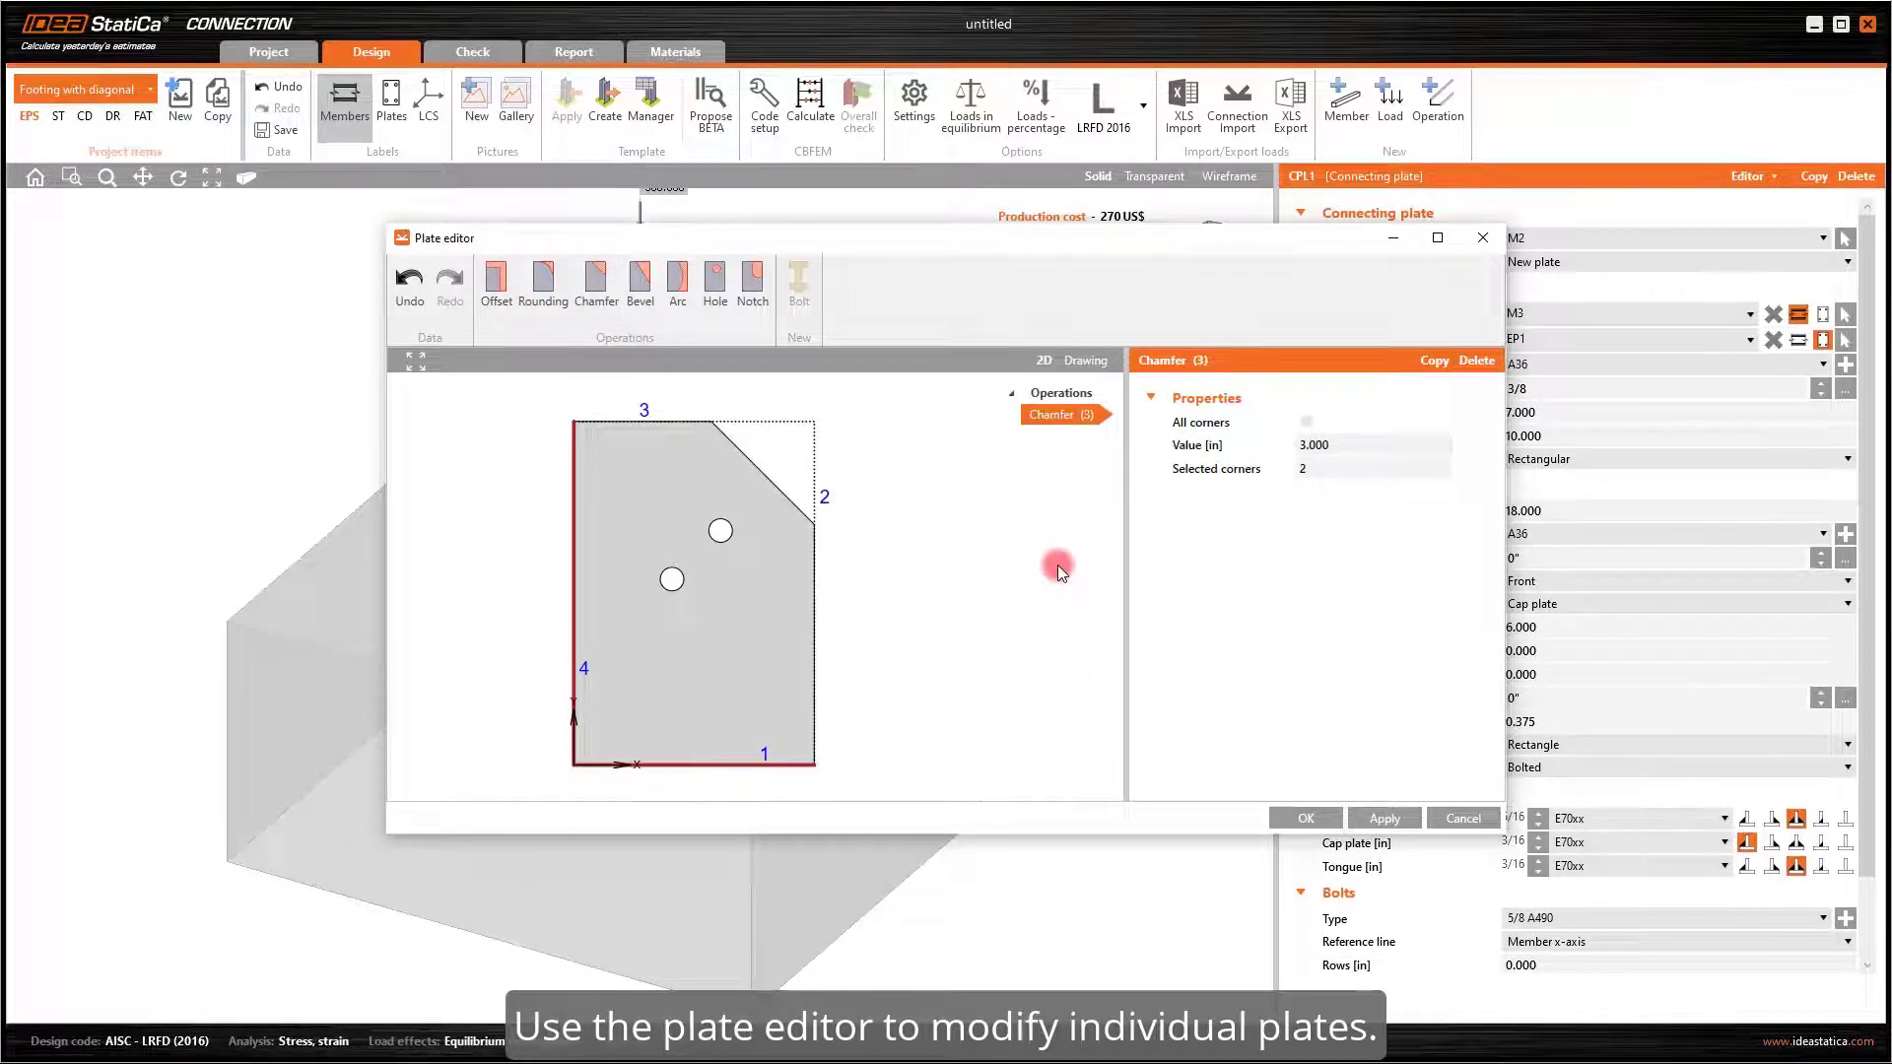
click(1306, 819)
Add stiffeners on member COL and relate them to beam M3
click(1211, 262)
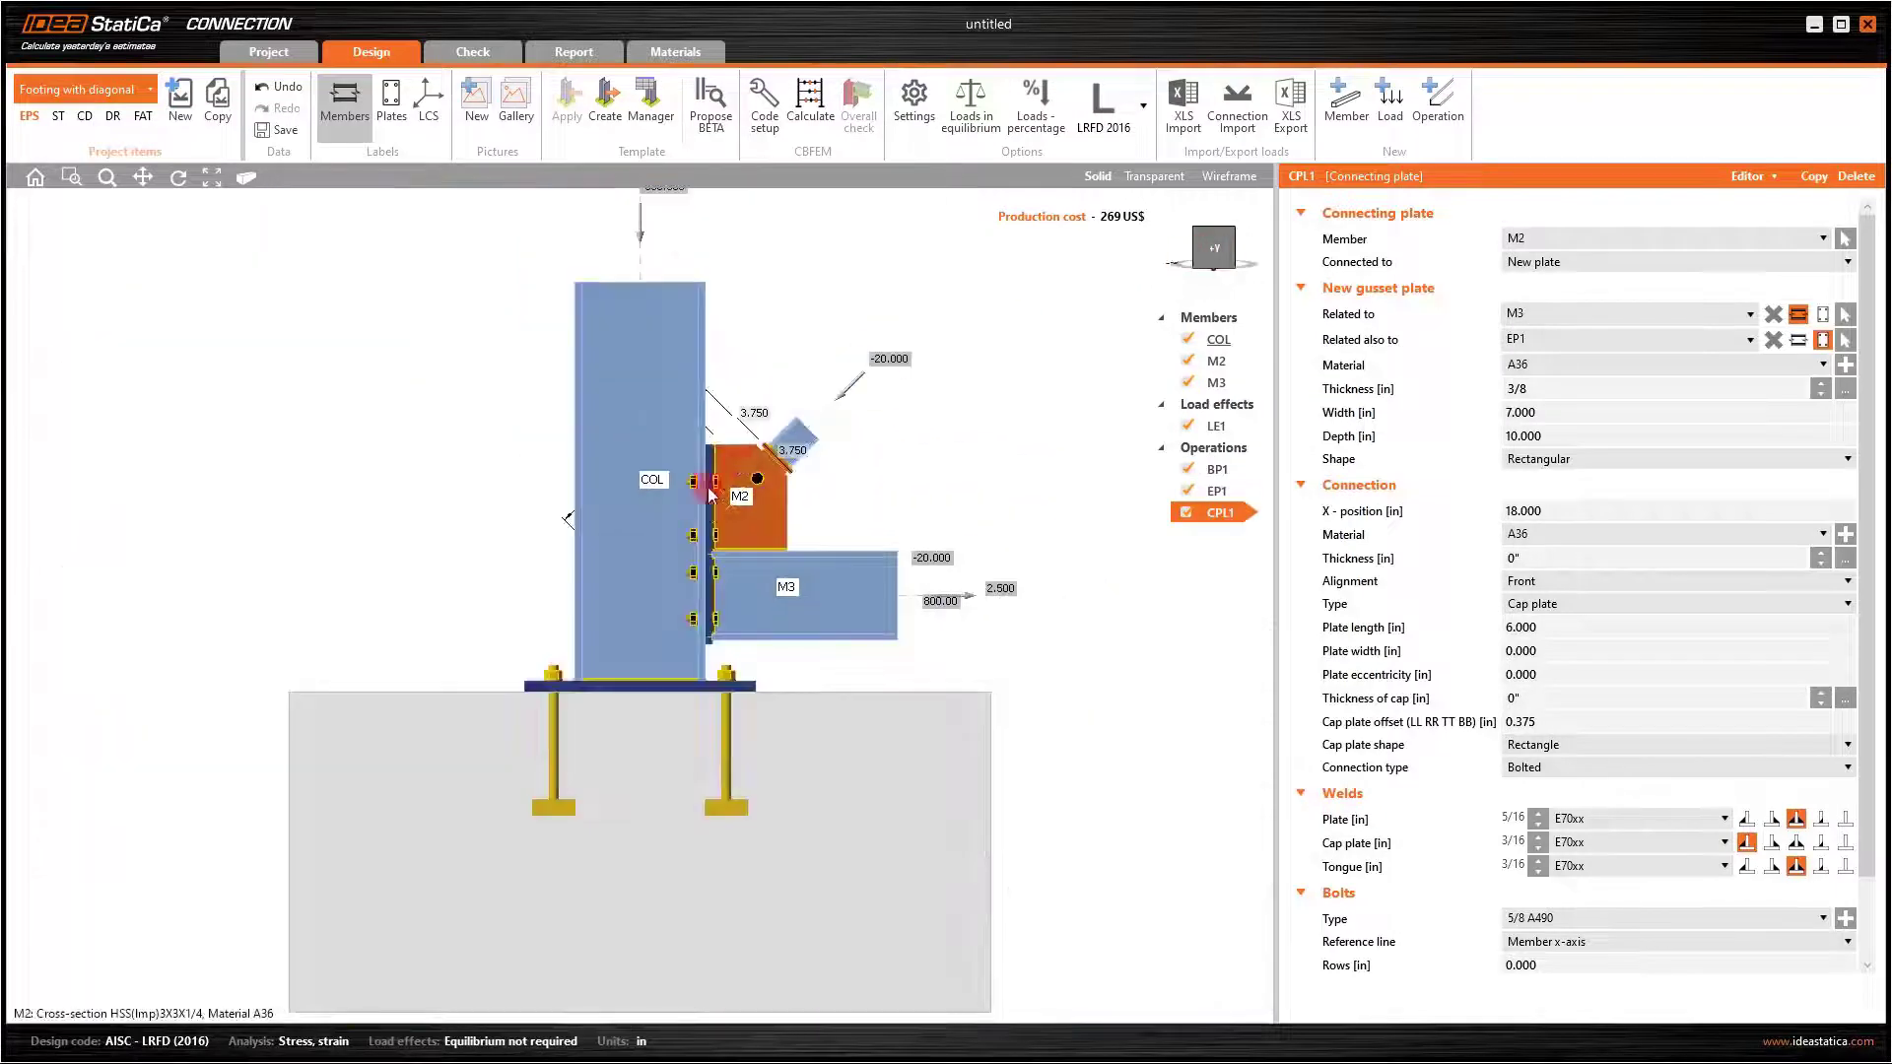
scroll(766, 455, up, 5)
click(1132, 349)
click(1231, 229)
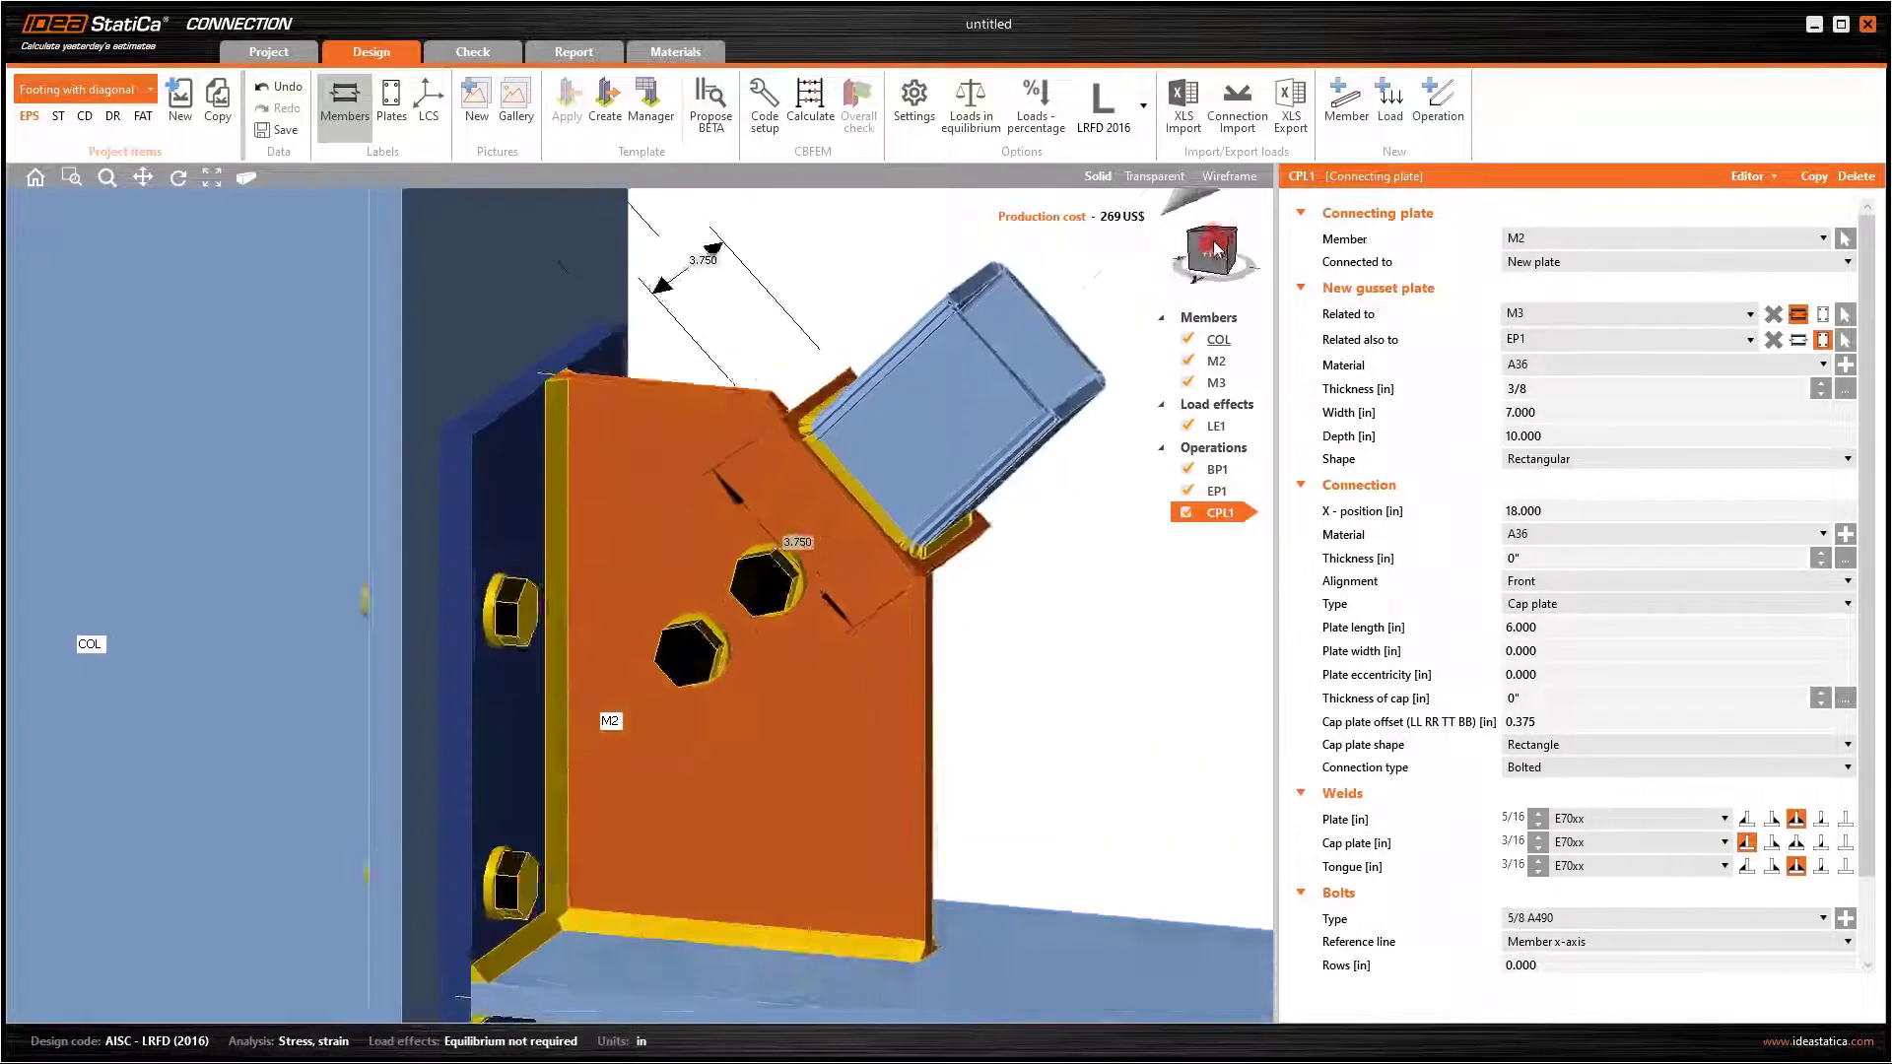
click(215, 179)
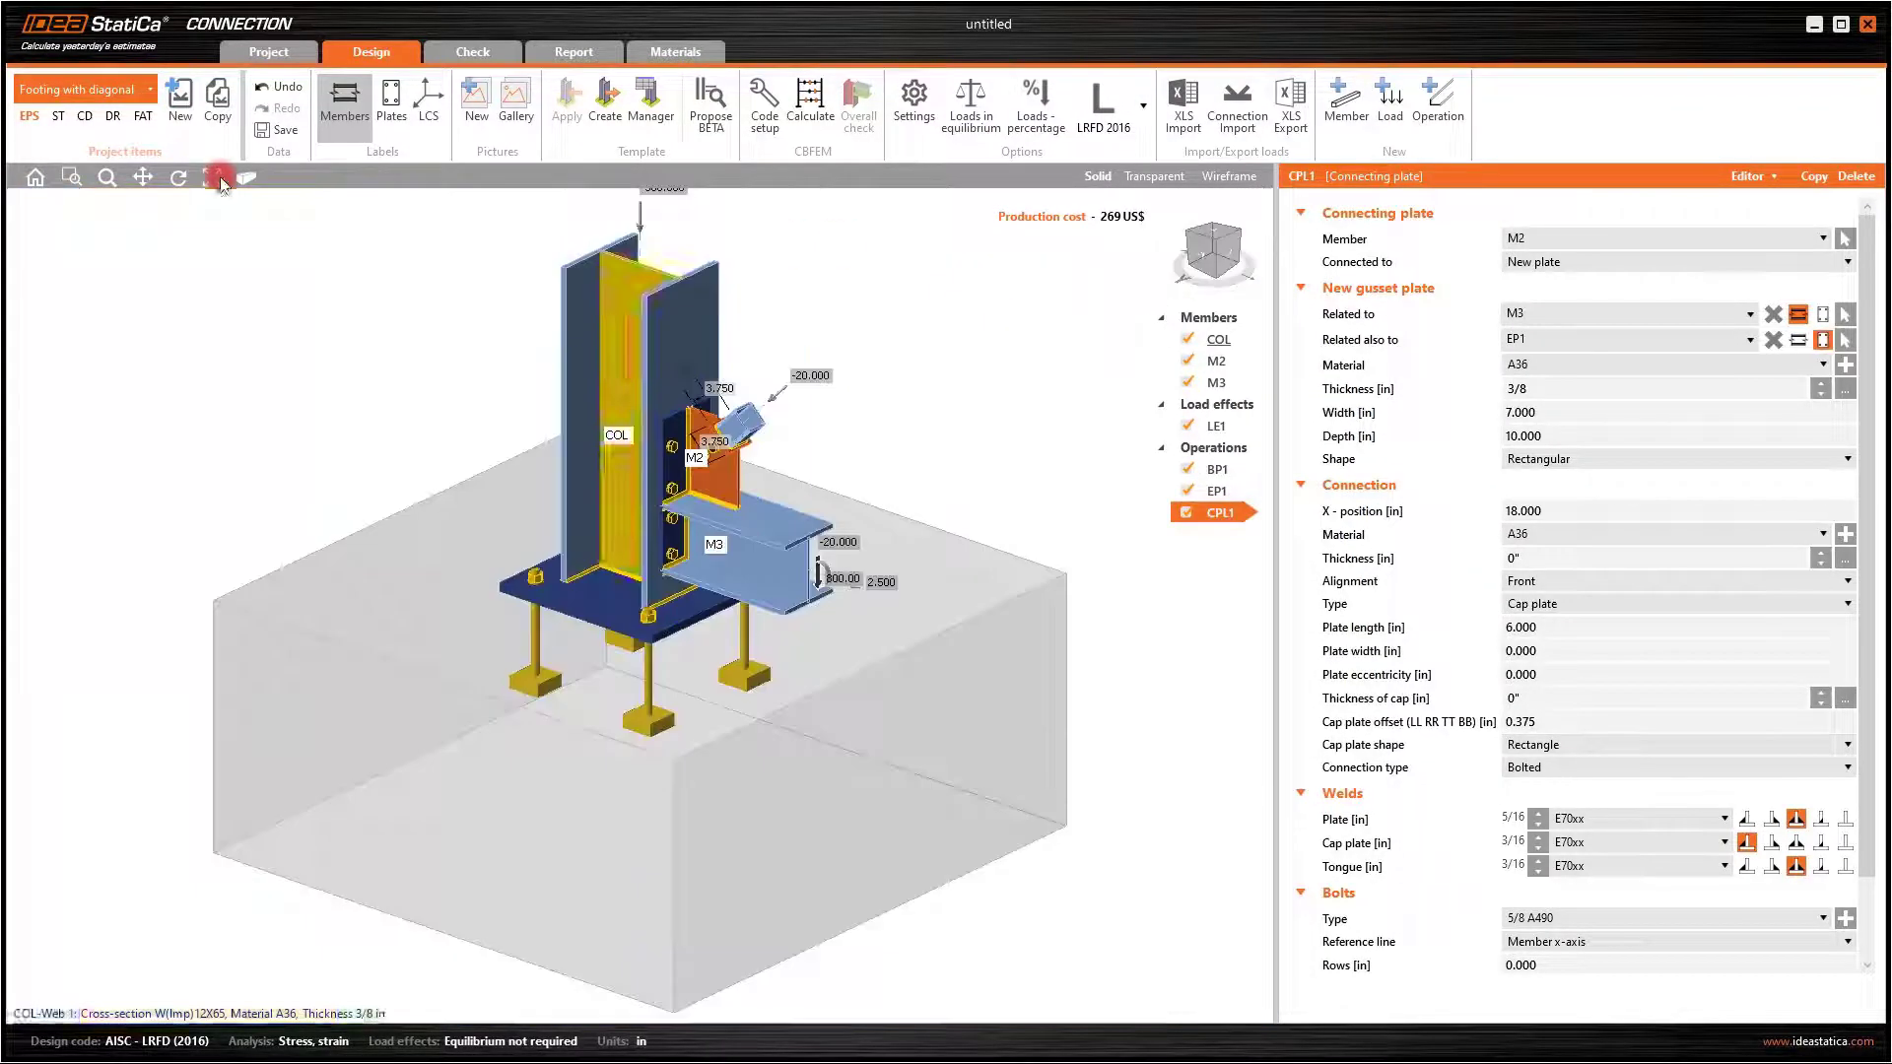
click(1435, 94)
click(790, 290)
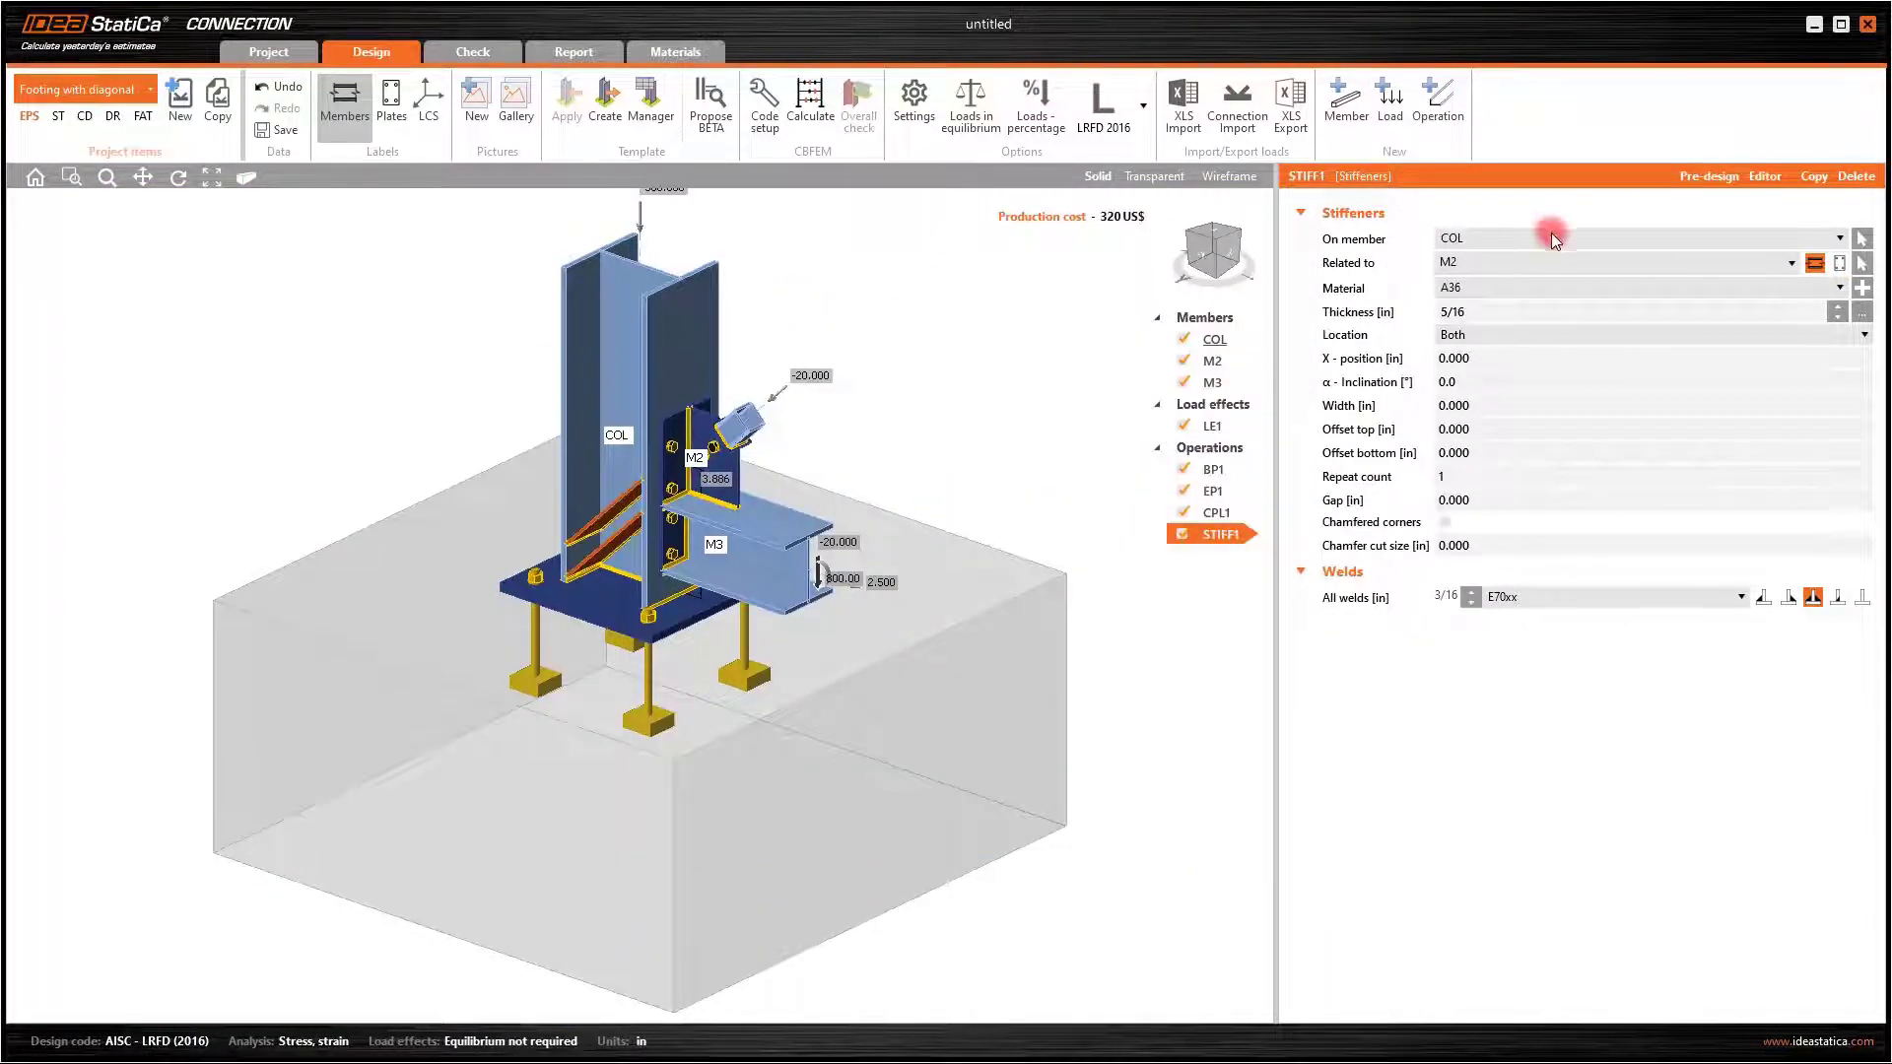
click(1545, 263)
click(1475, 332)
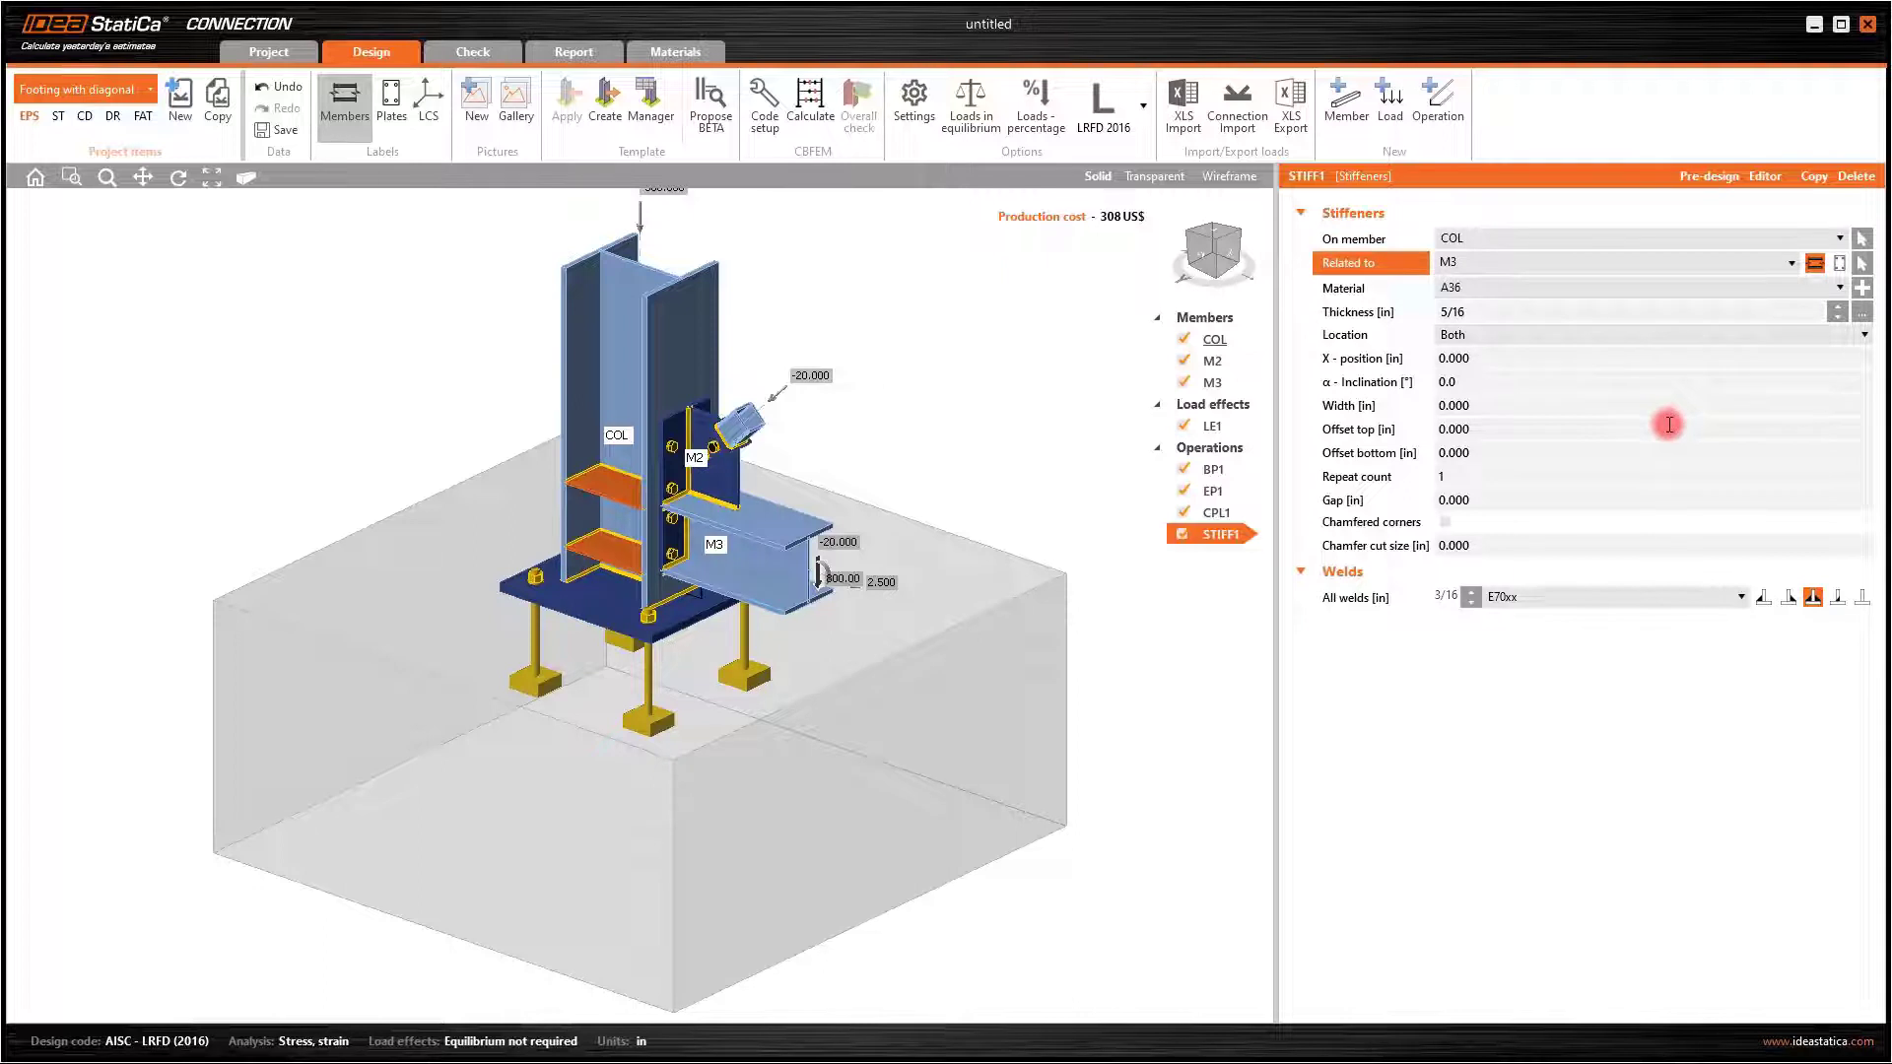
Set STIFF1's thickness to 1/2 in, enable chamfered corners and set all its welds to 1/4 in
click(1487, 311)
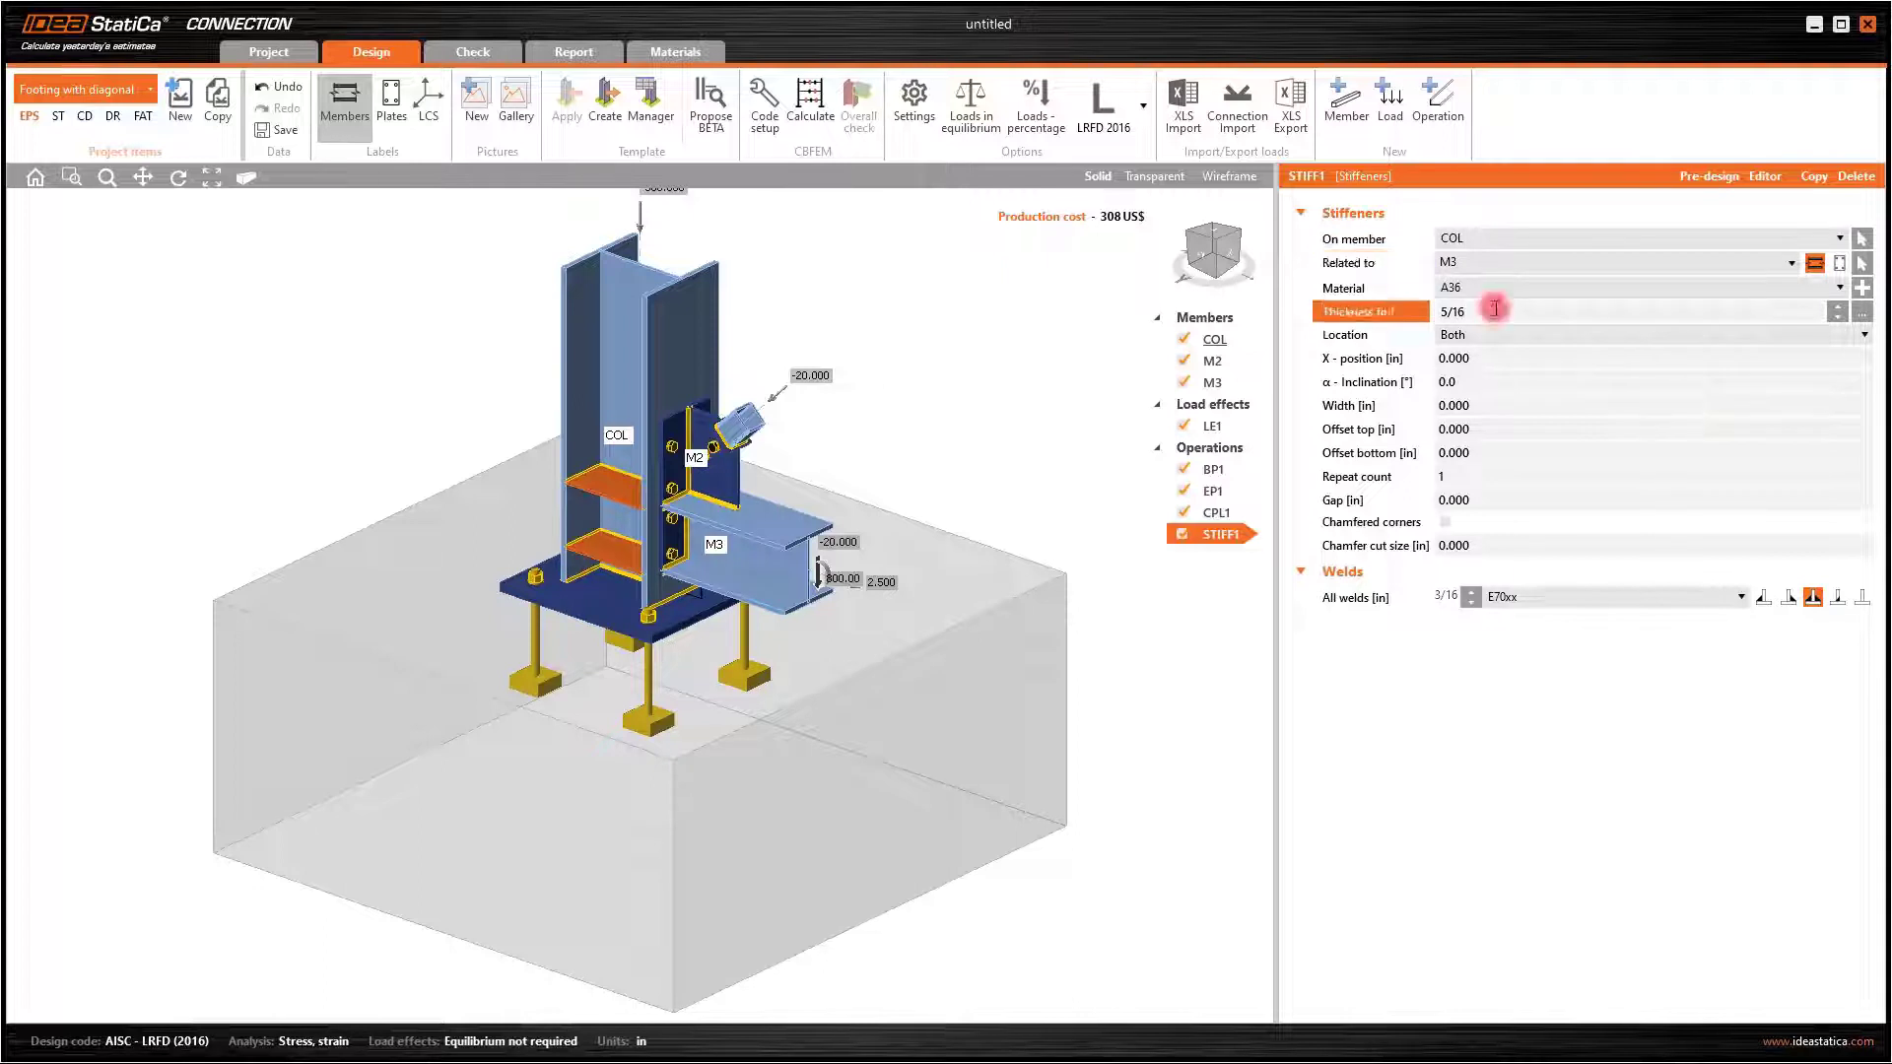
click(1836, 309)
click(1459, 479)
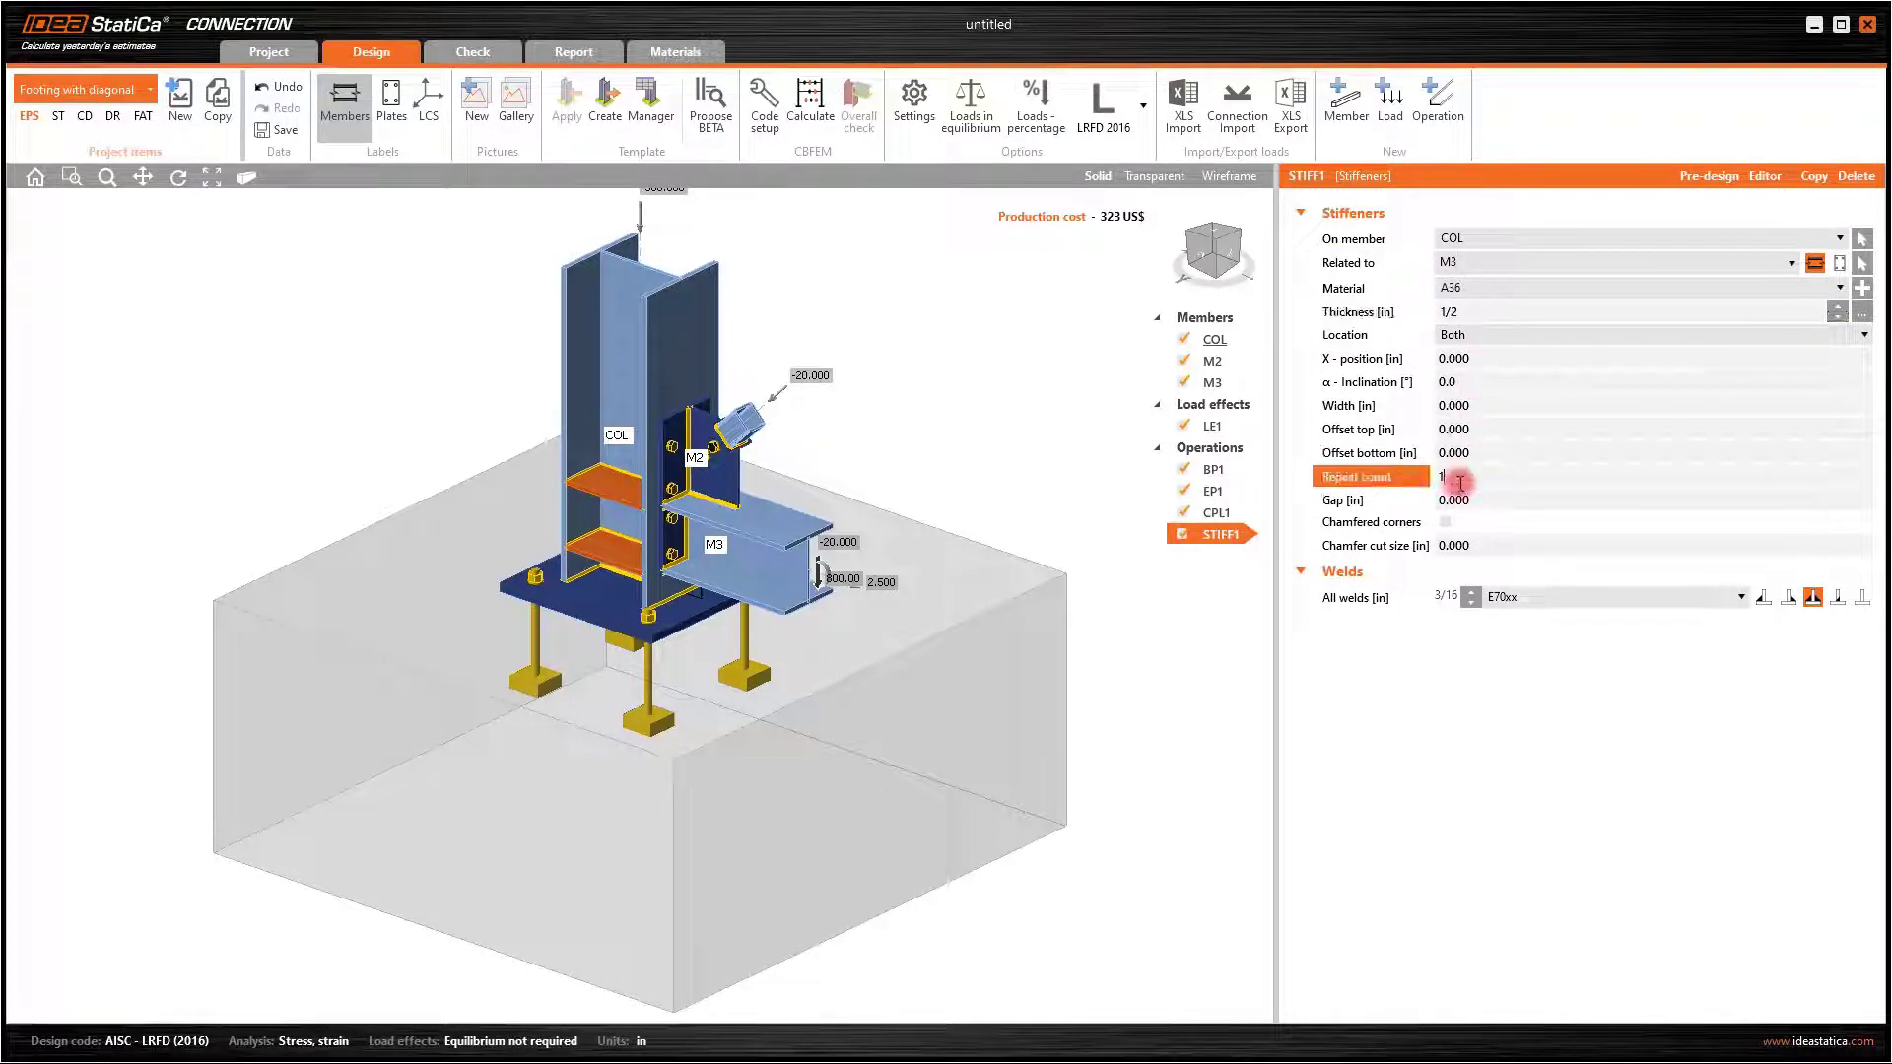
click(1447, 522)
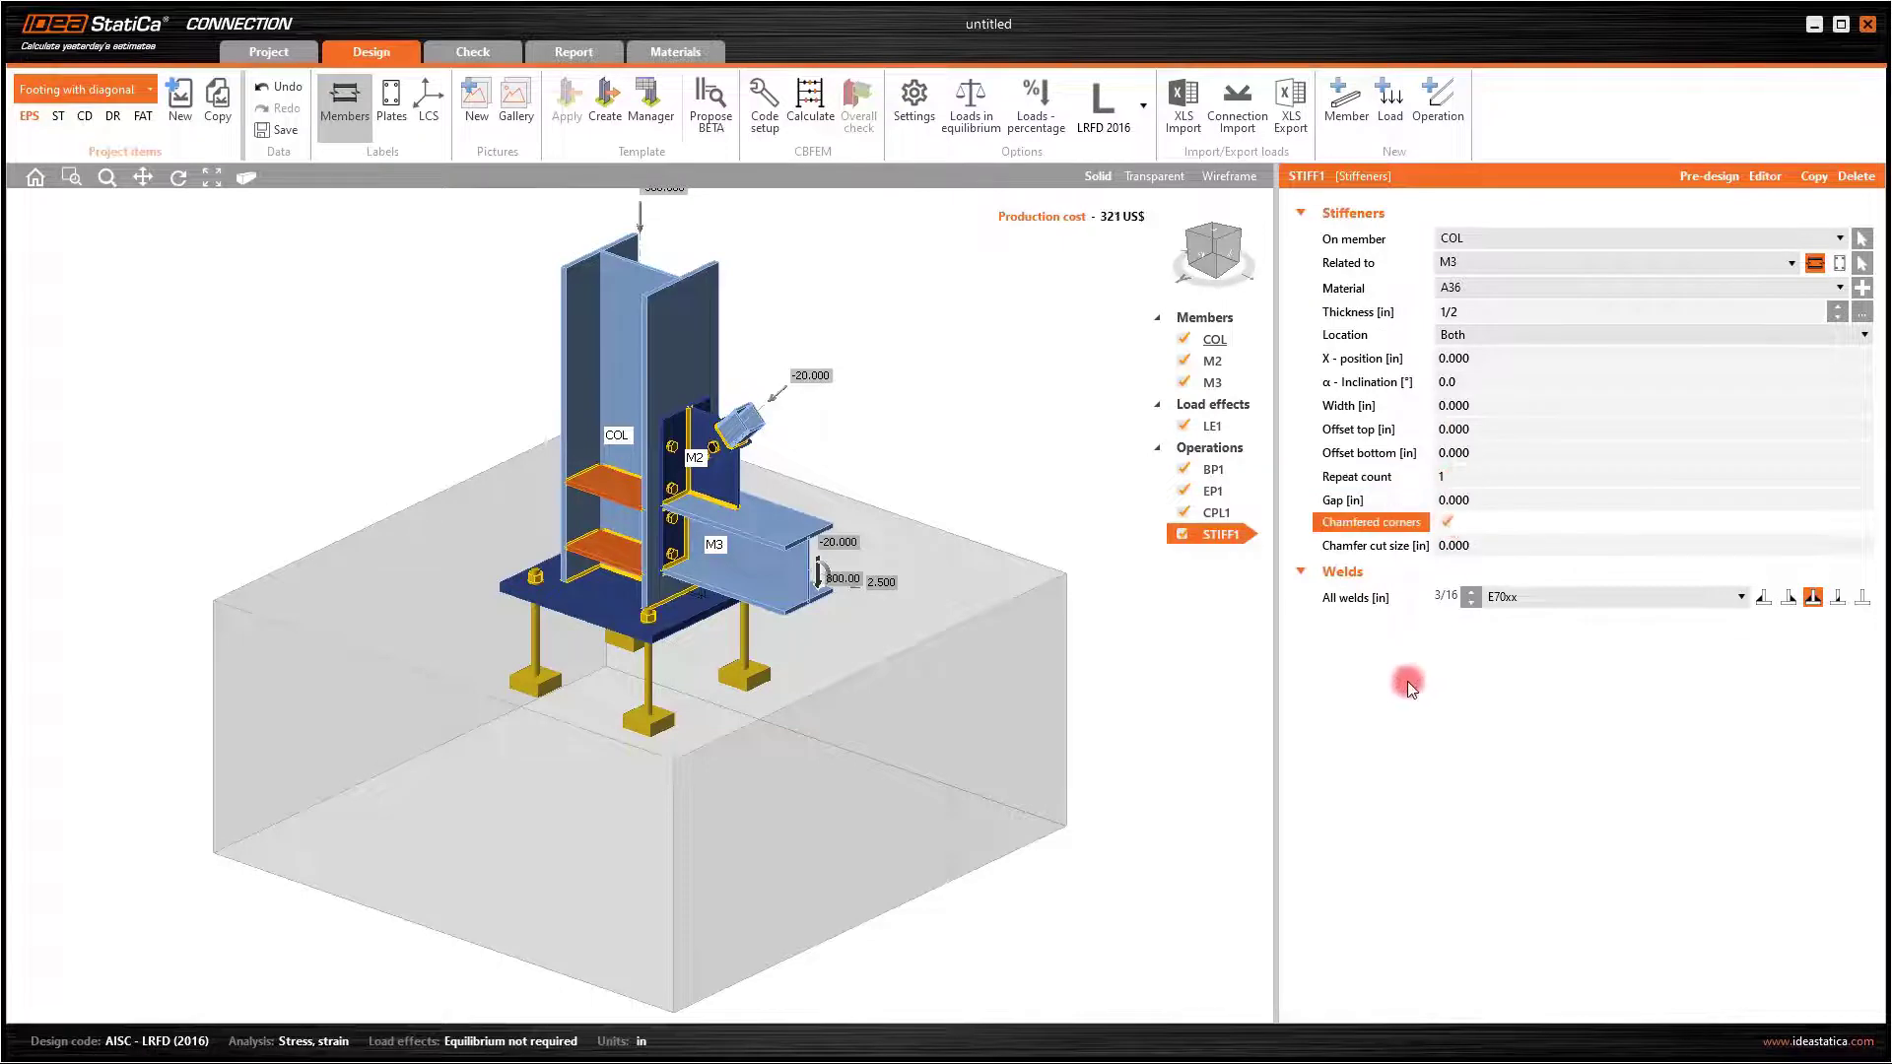
click(1471, 592)
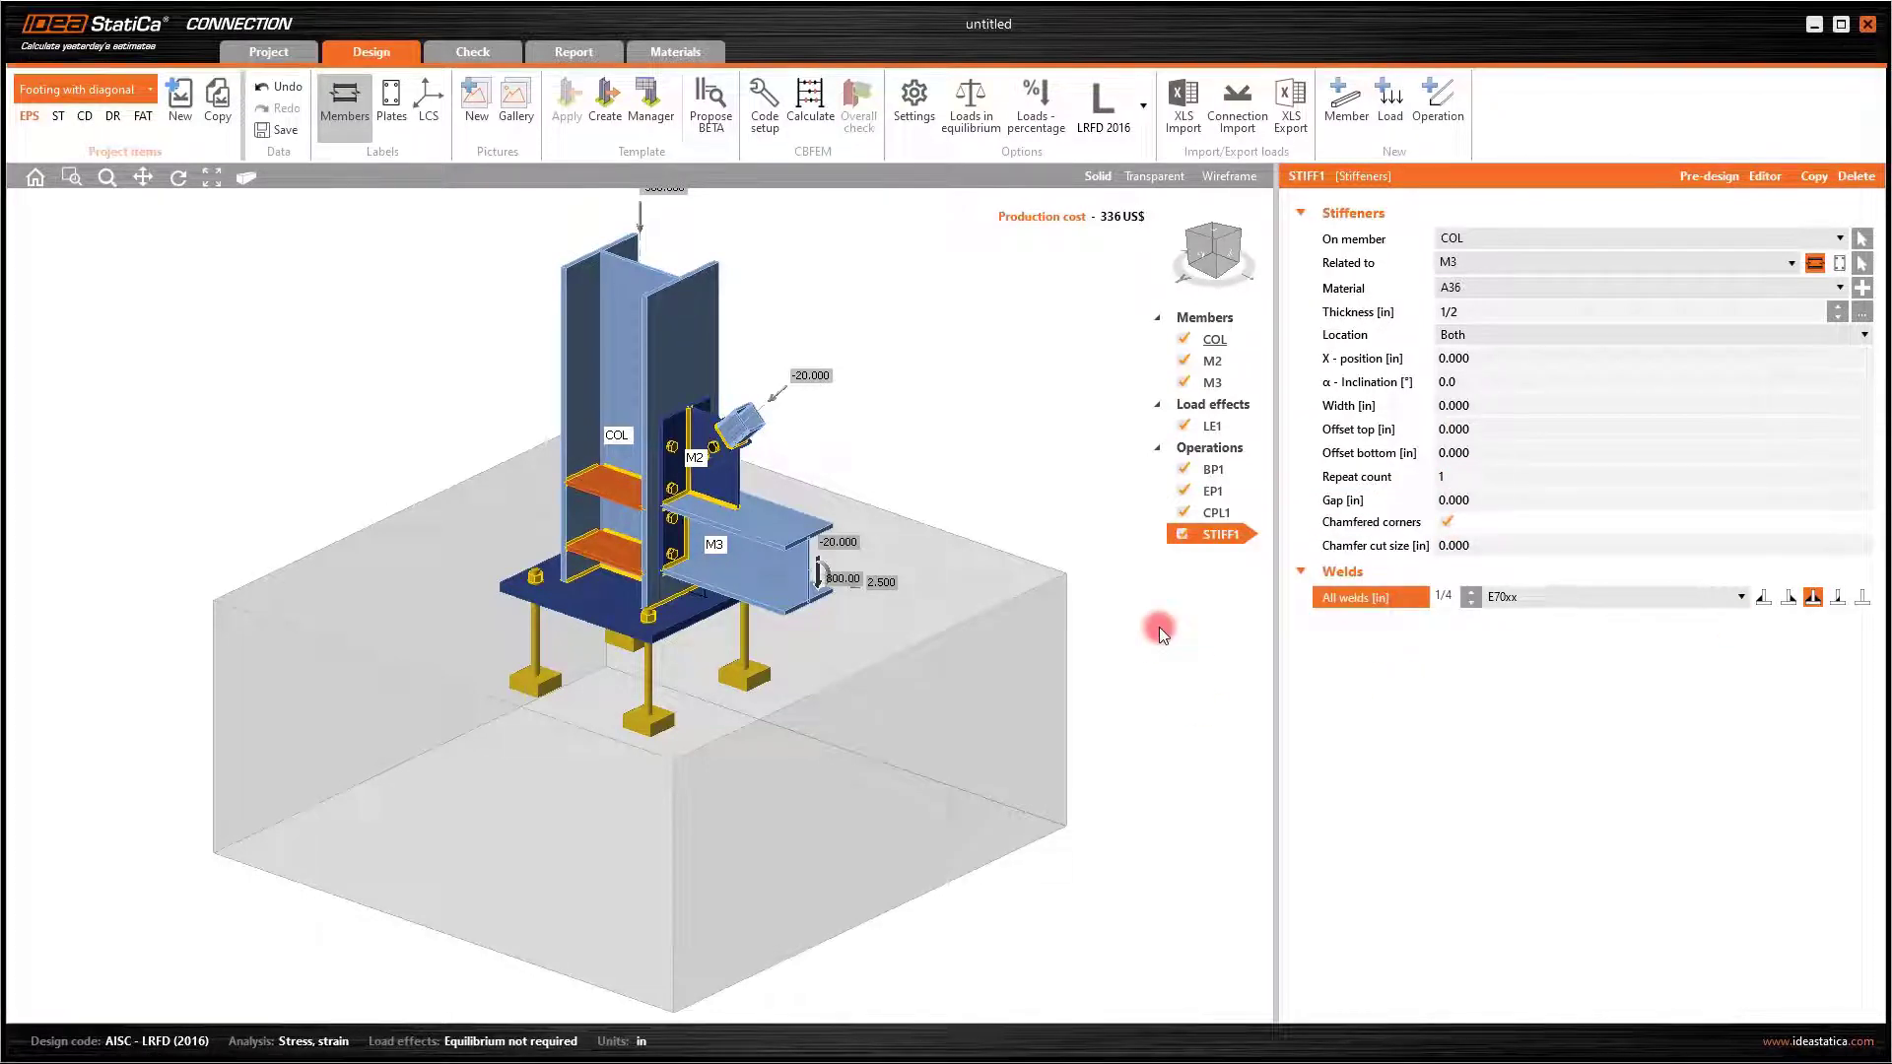
Calculate the connection and open its detailed check results
click(810, 103)
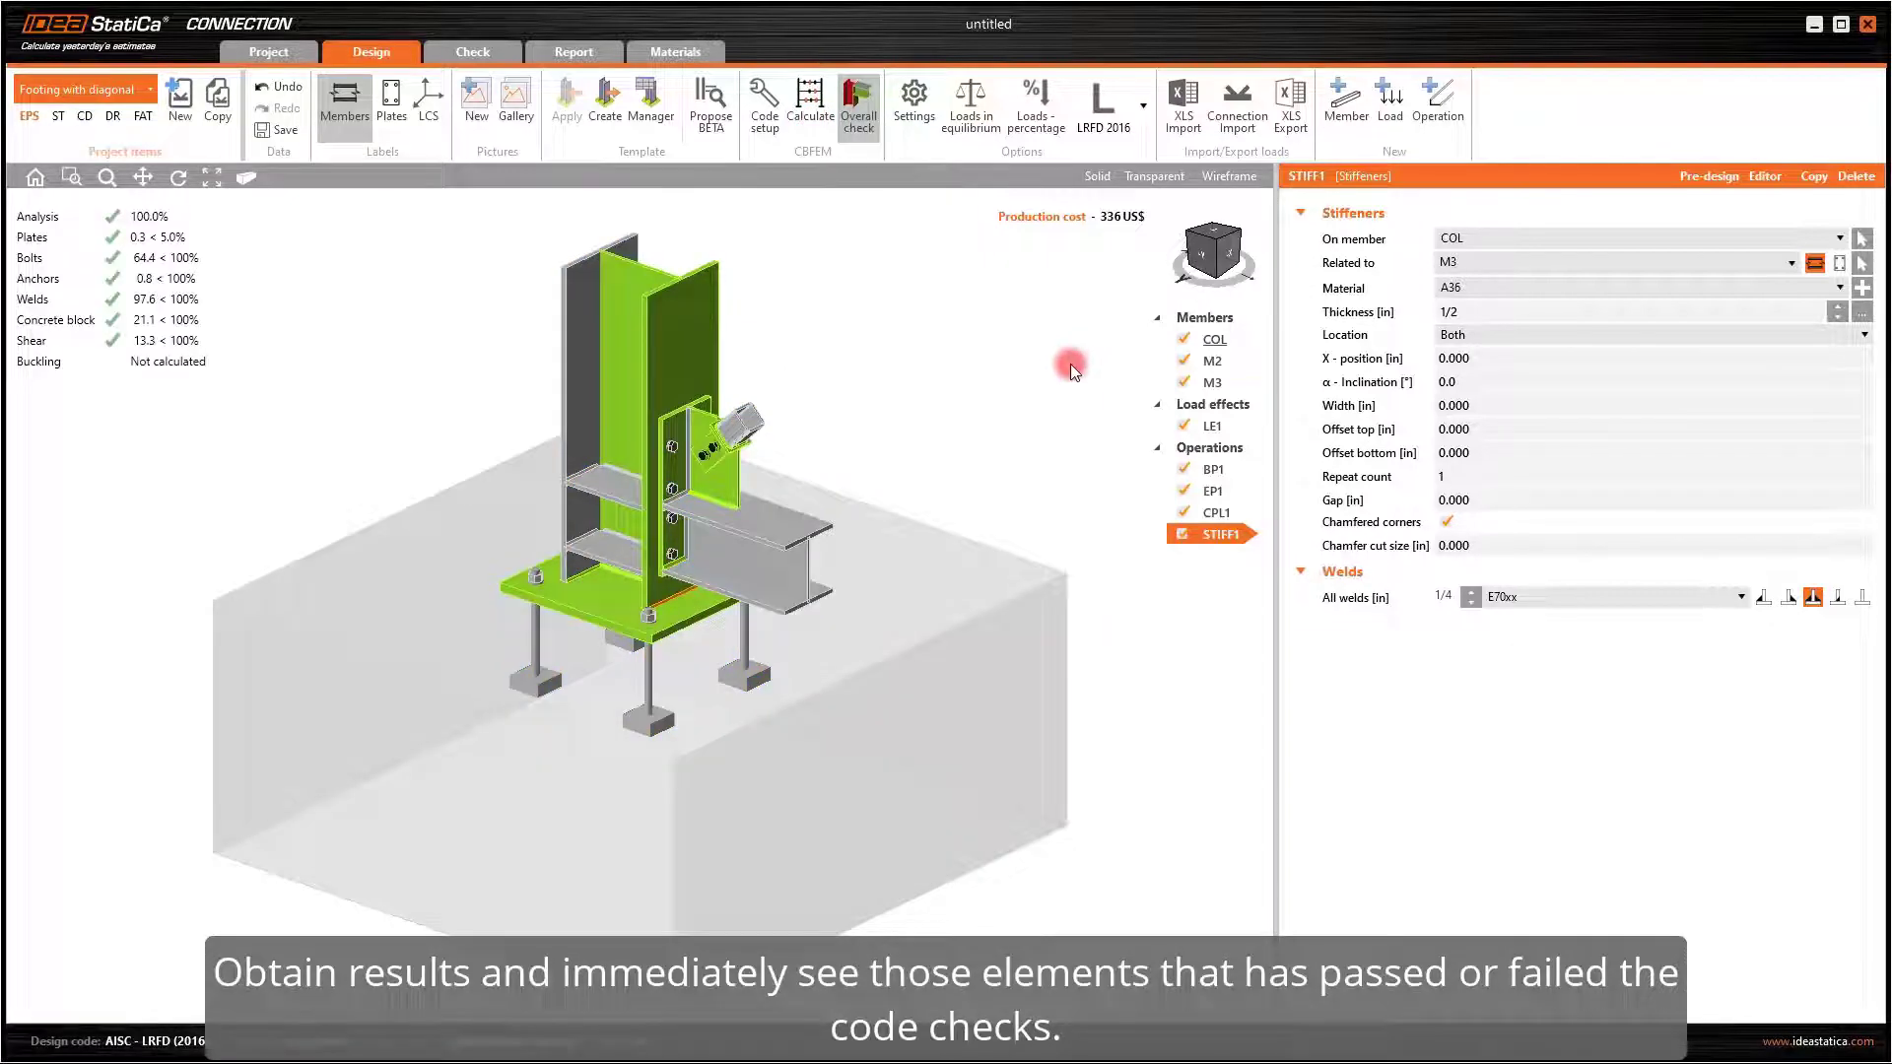
click(481, 51)
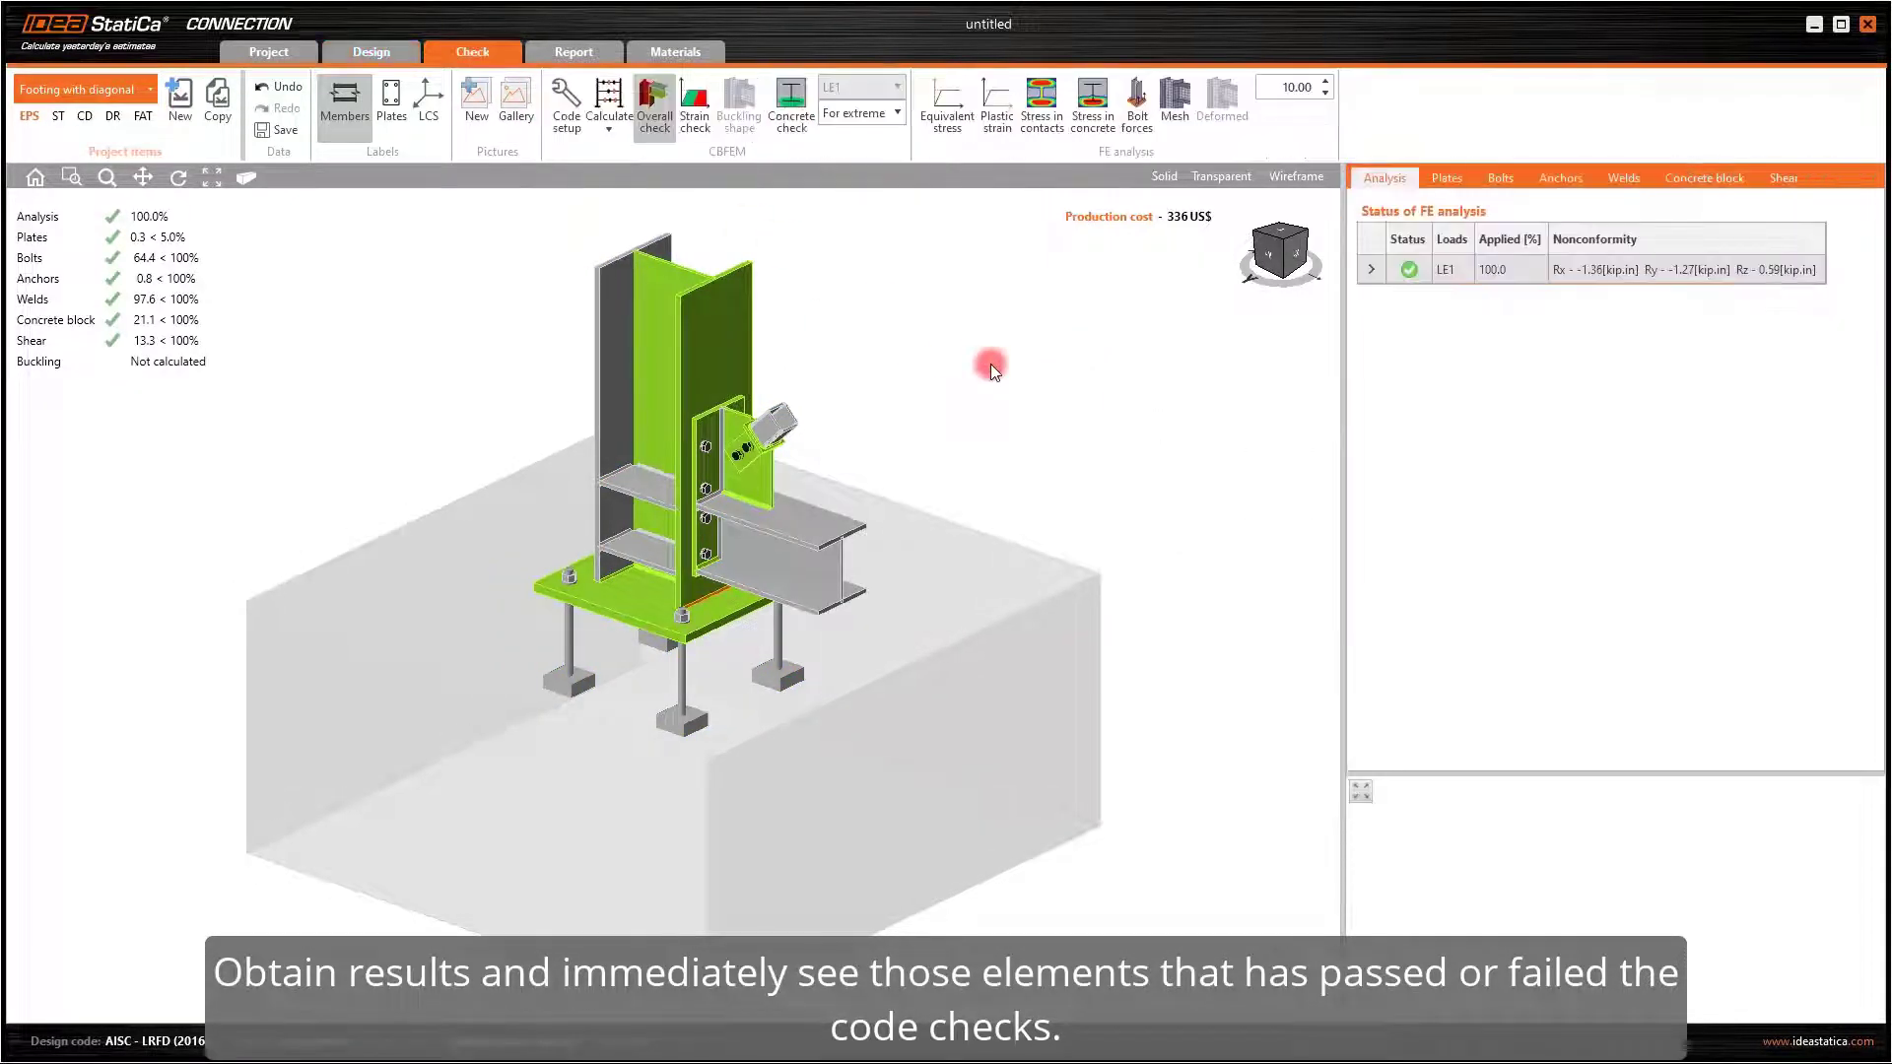
Display the strain check results on the connection model and the stress in contacts
click(693, 105)
click(1041, 104)
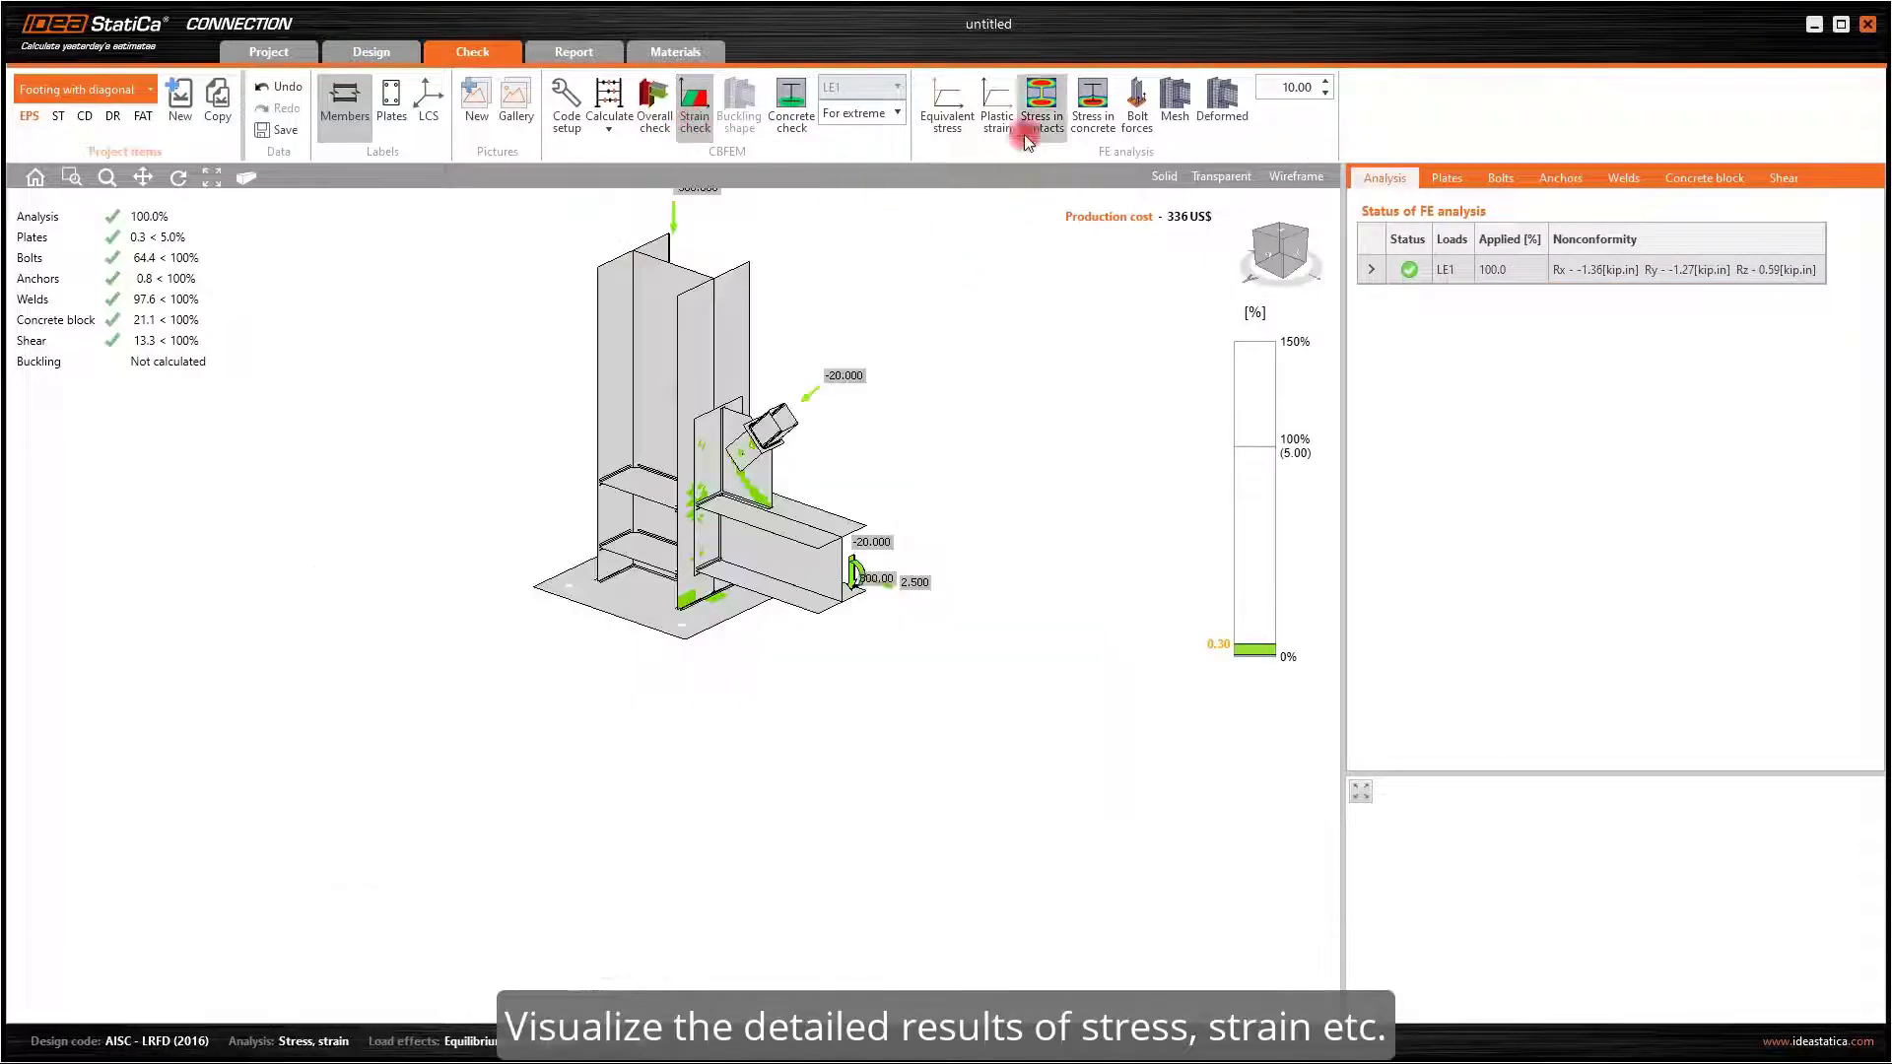
Display the stress in concrete under the base plate, inspect it from above, and add the bolt forces to the view
click(1299, 258)
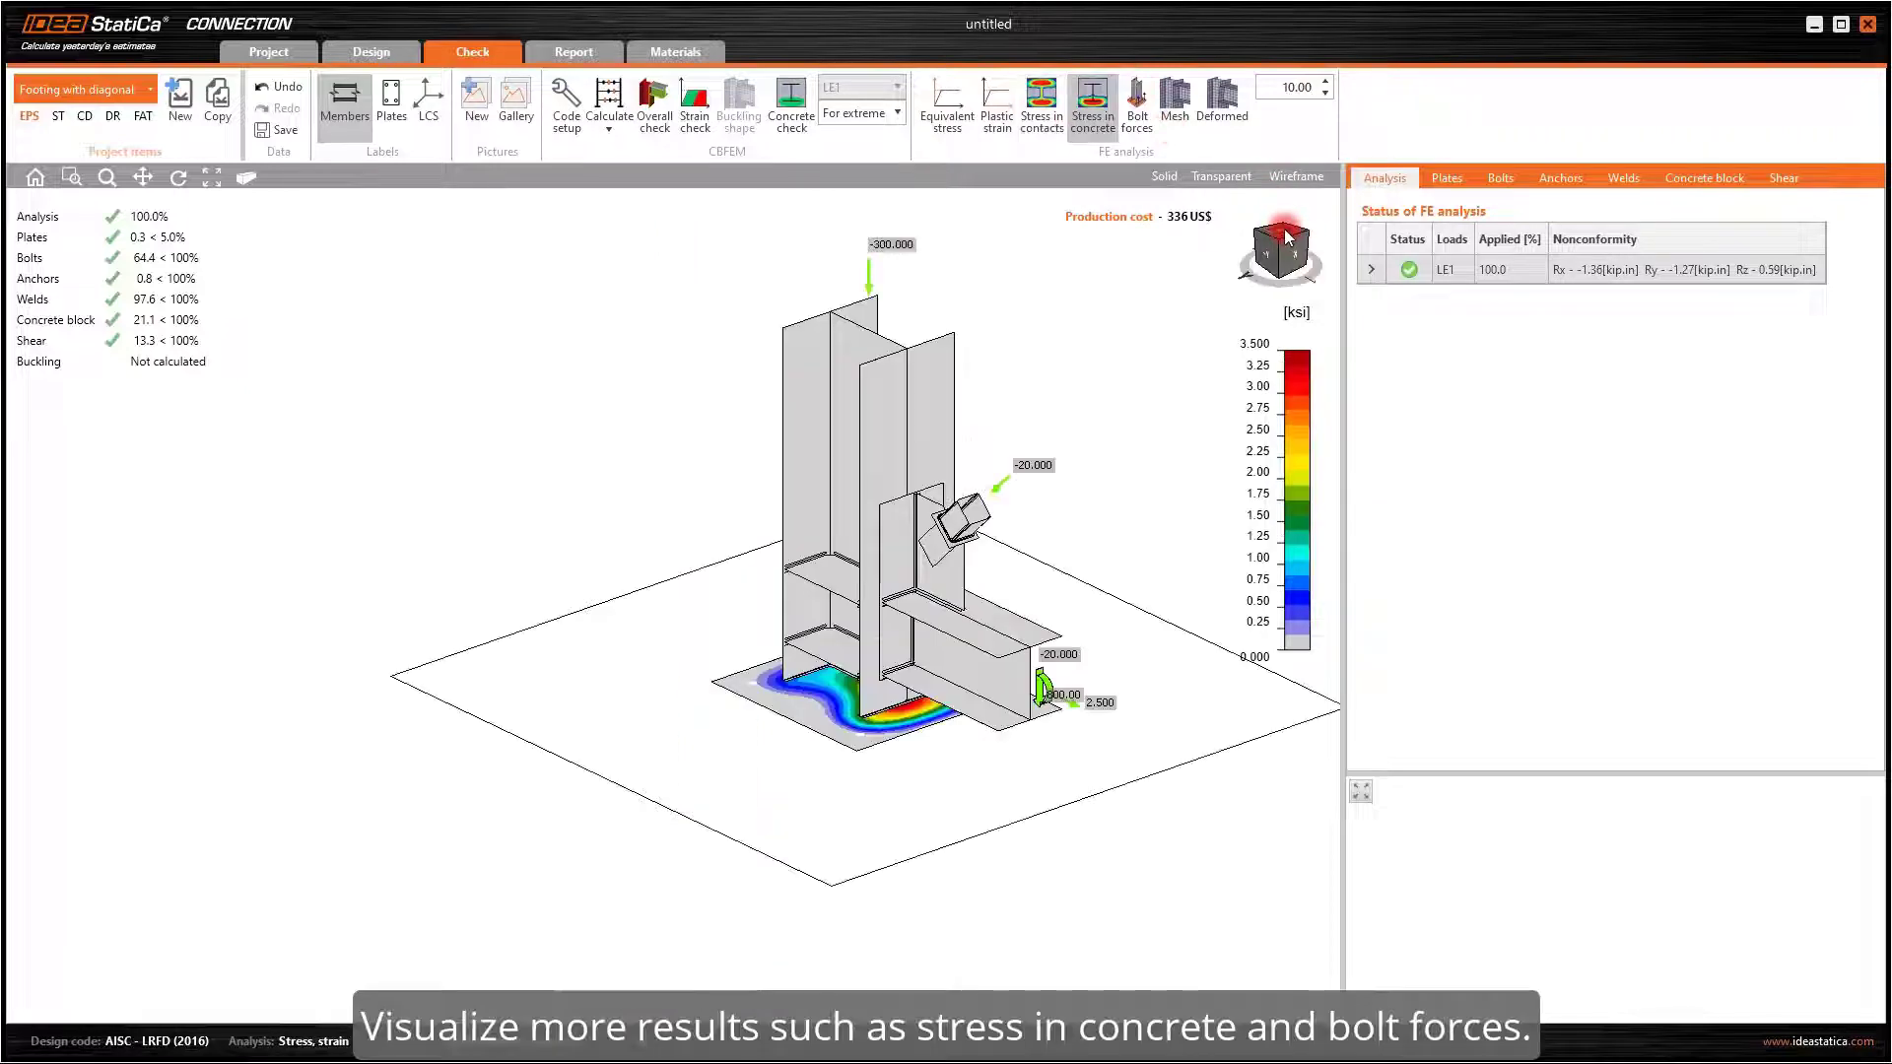
click(1287, 238)
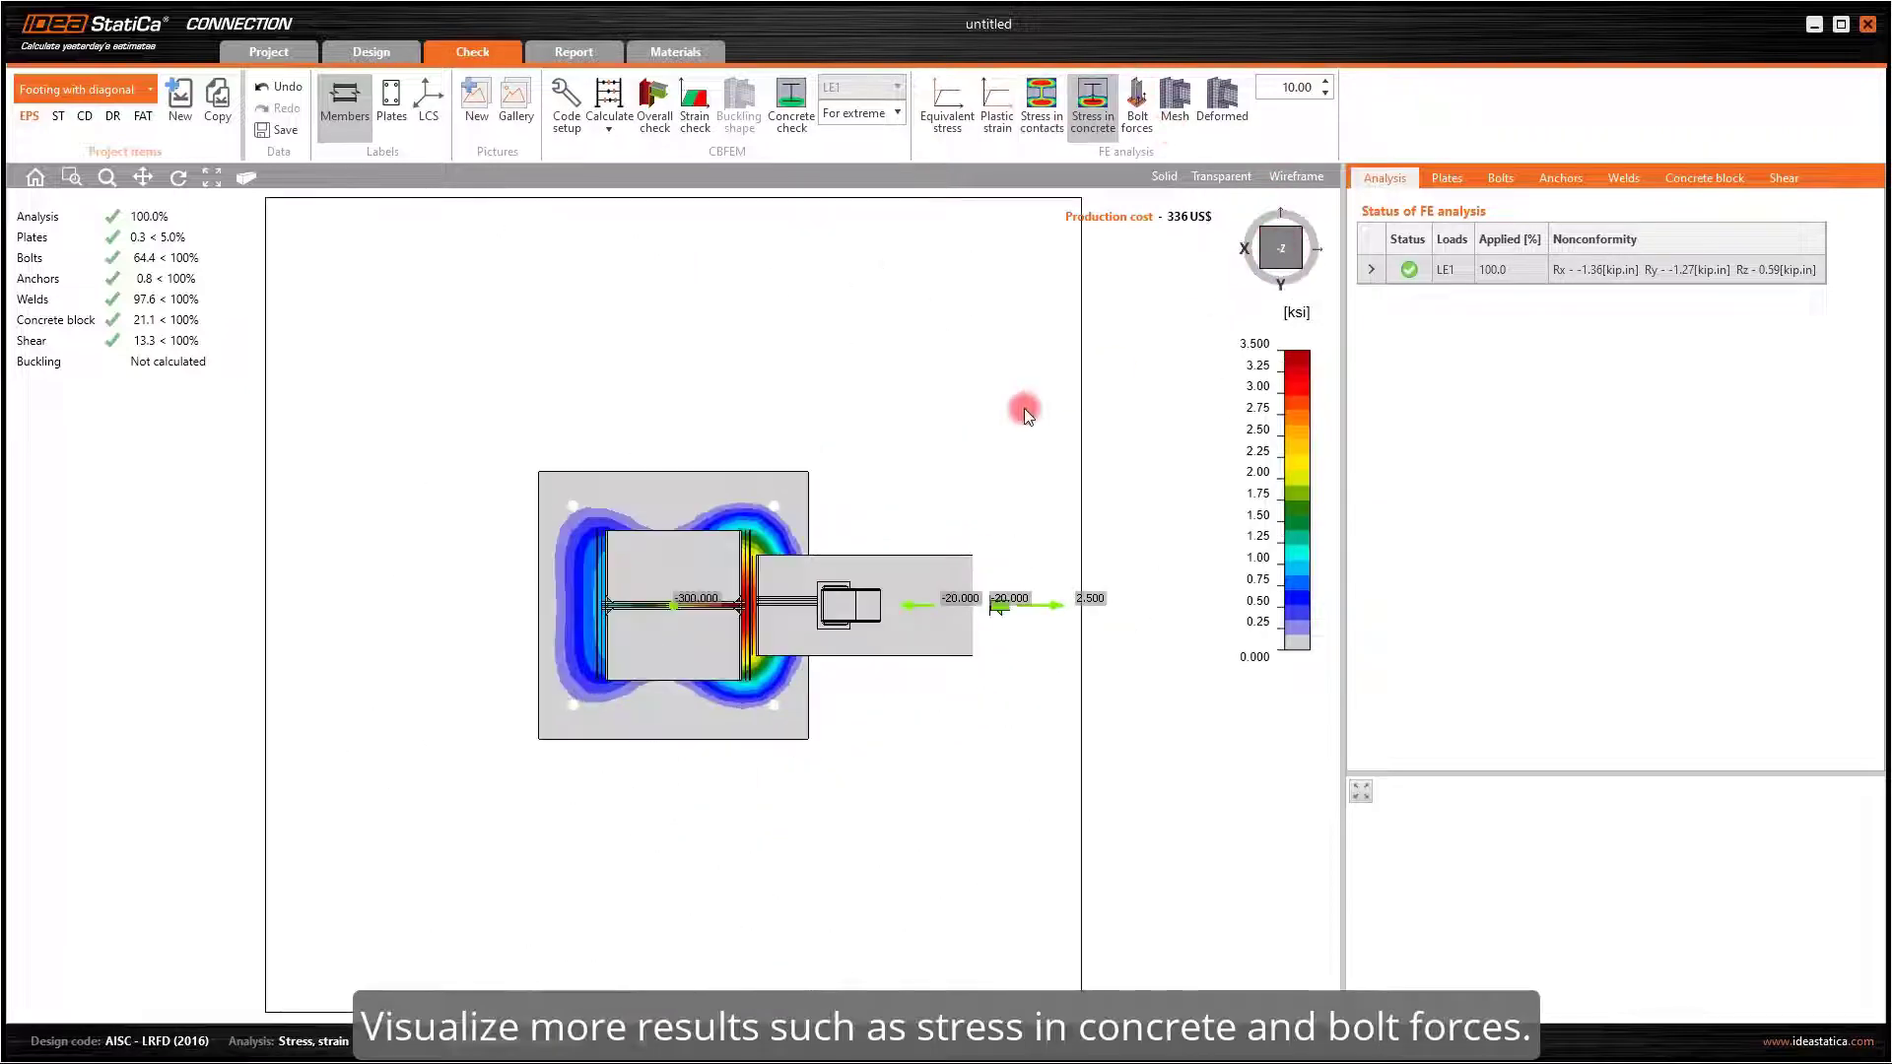
click(1288, 258)
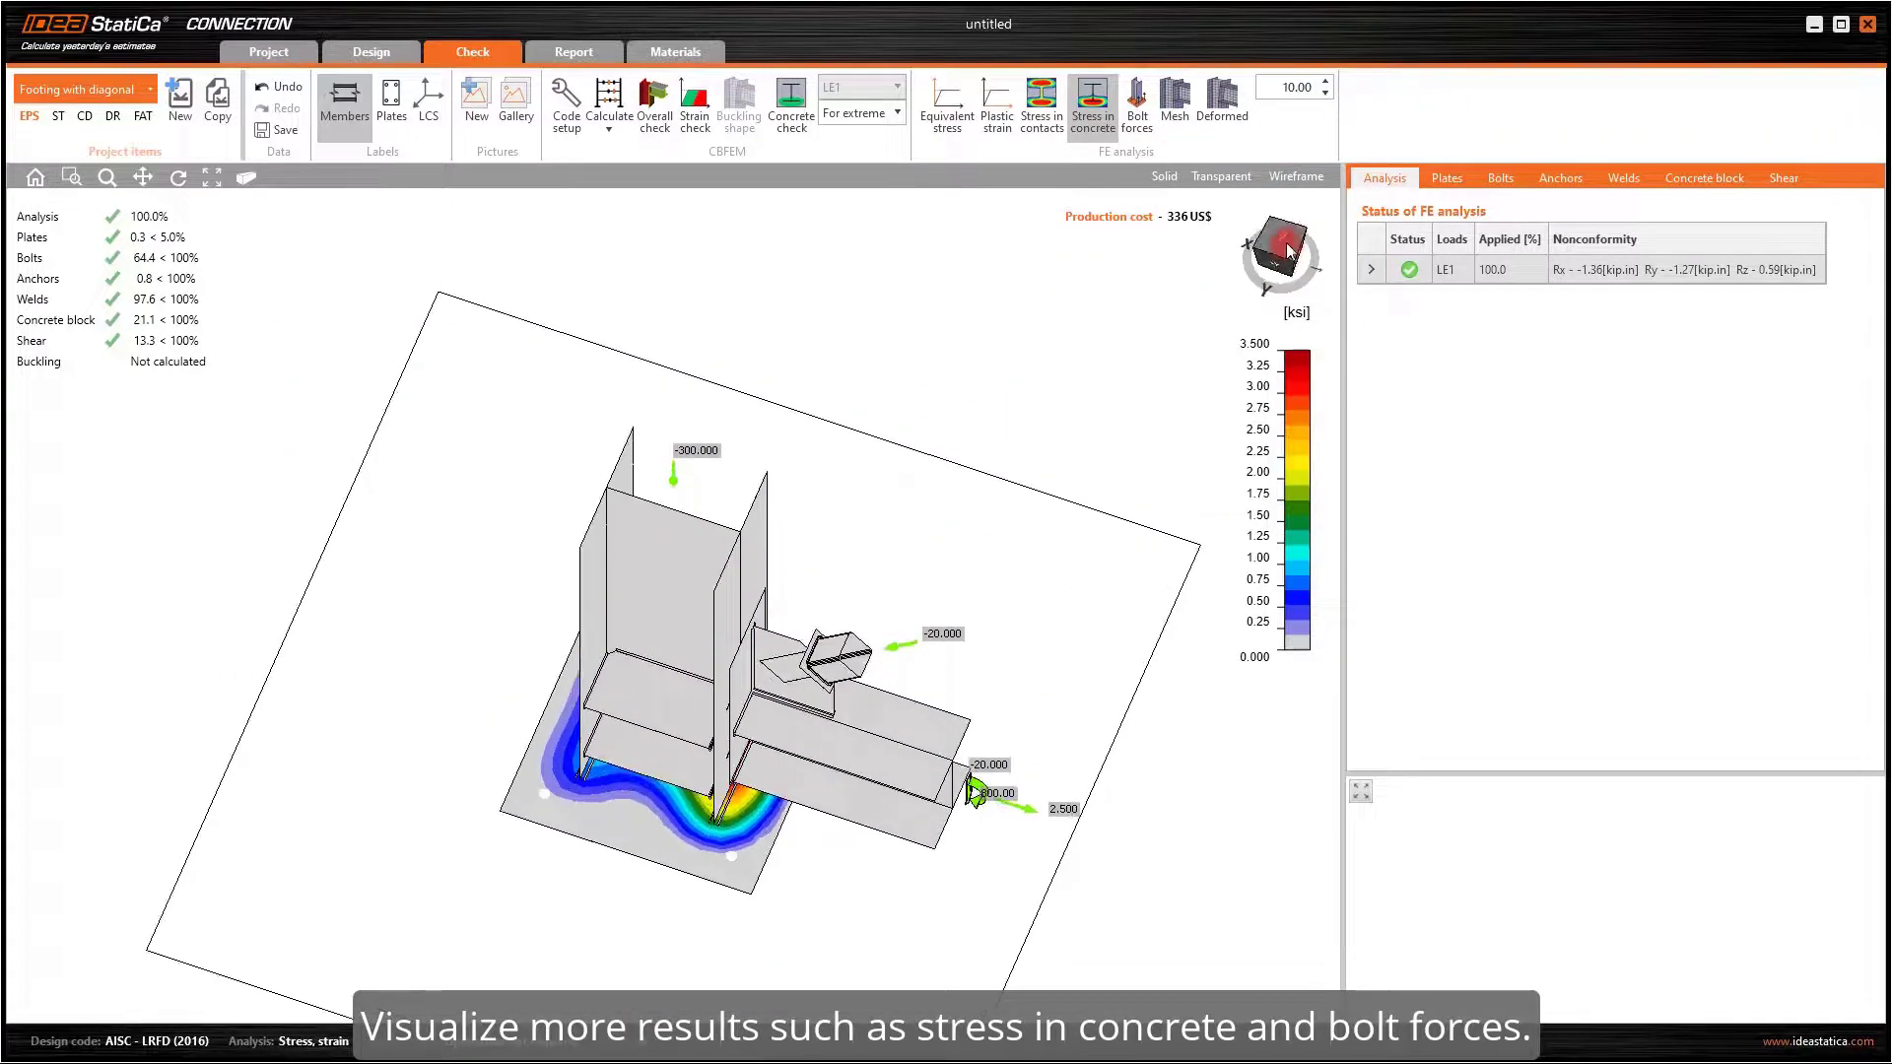
click(1136, 100)
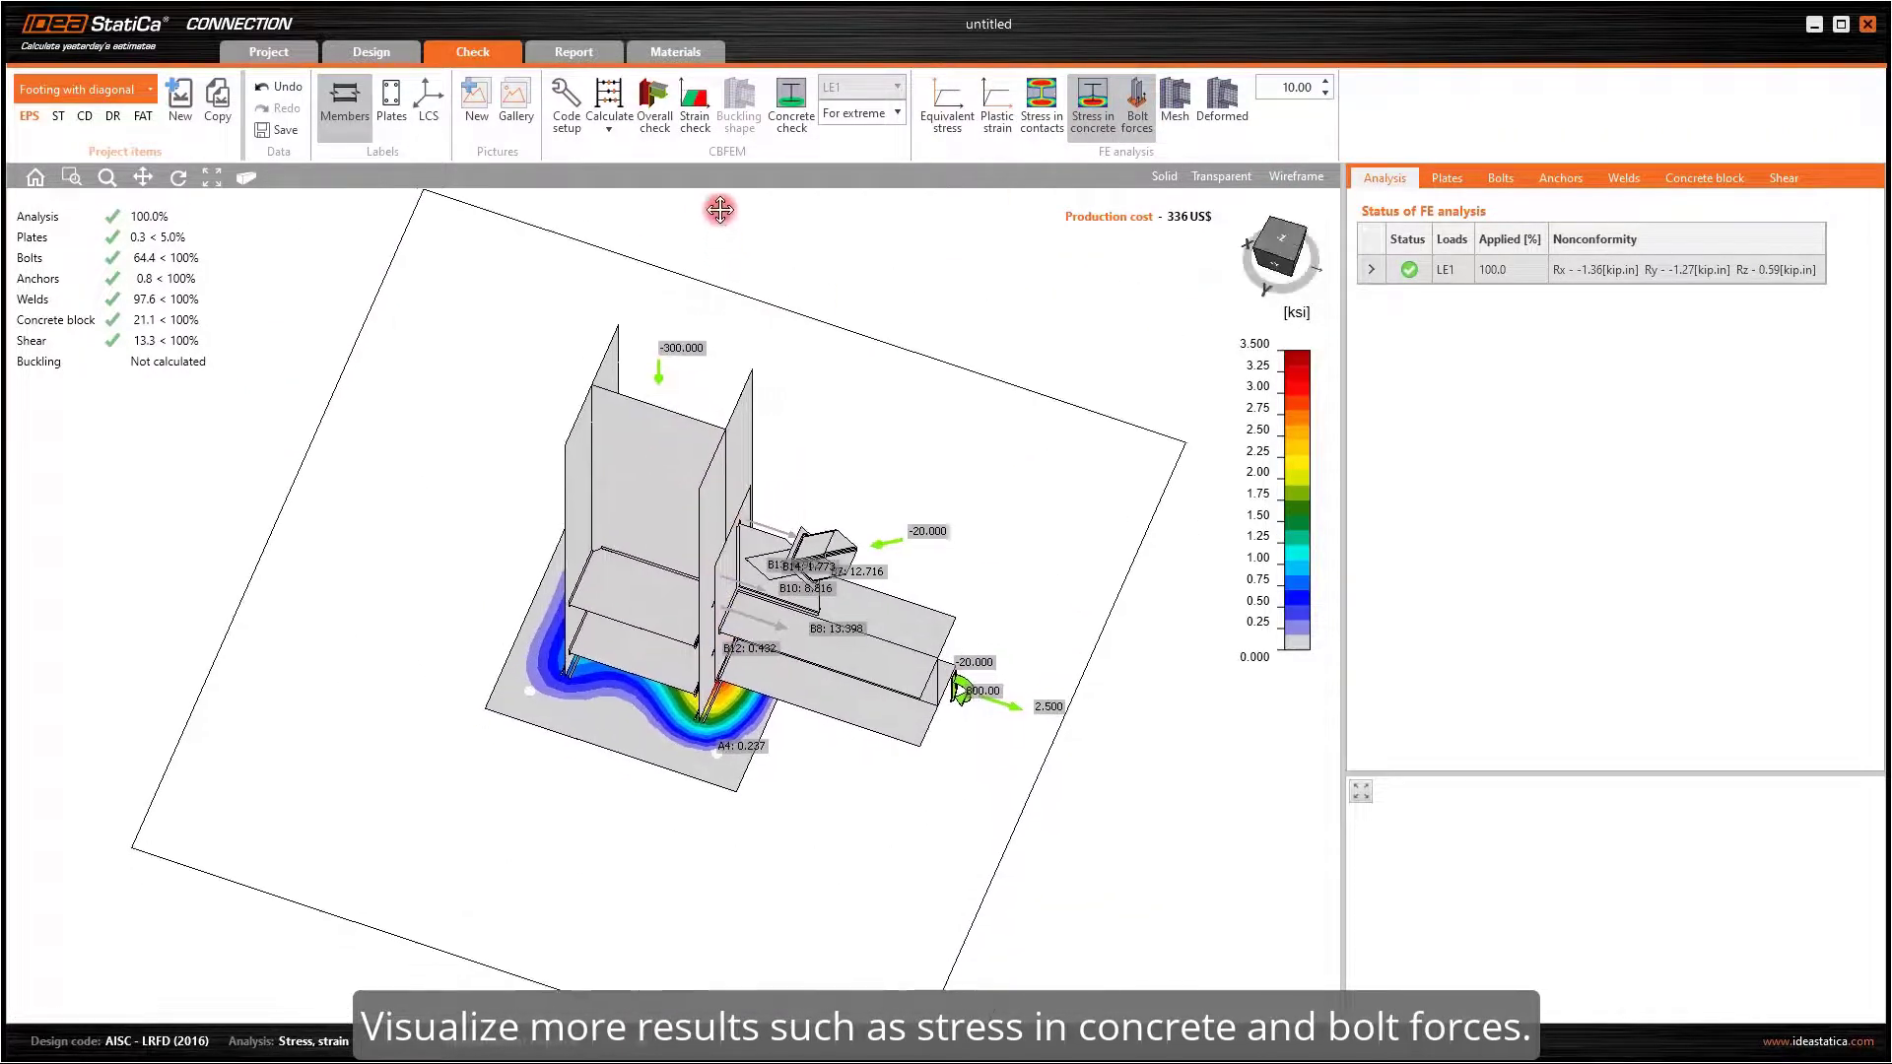
click(1283, 248)
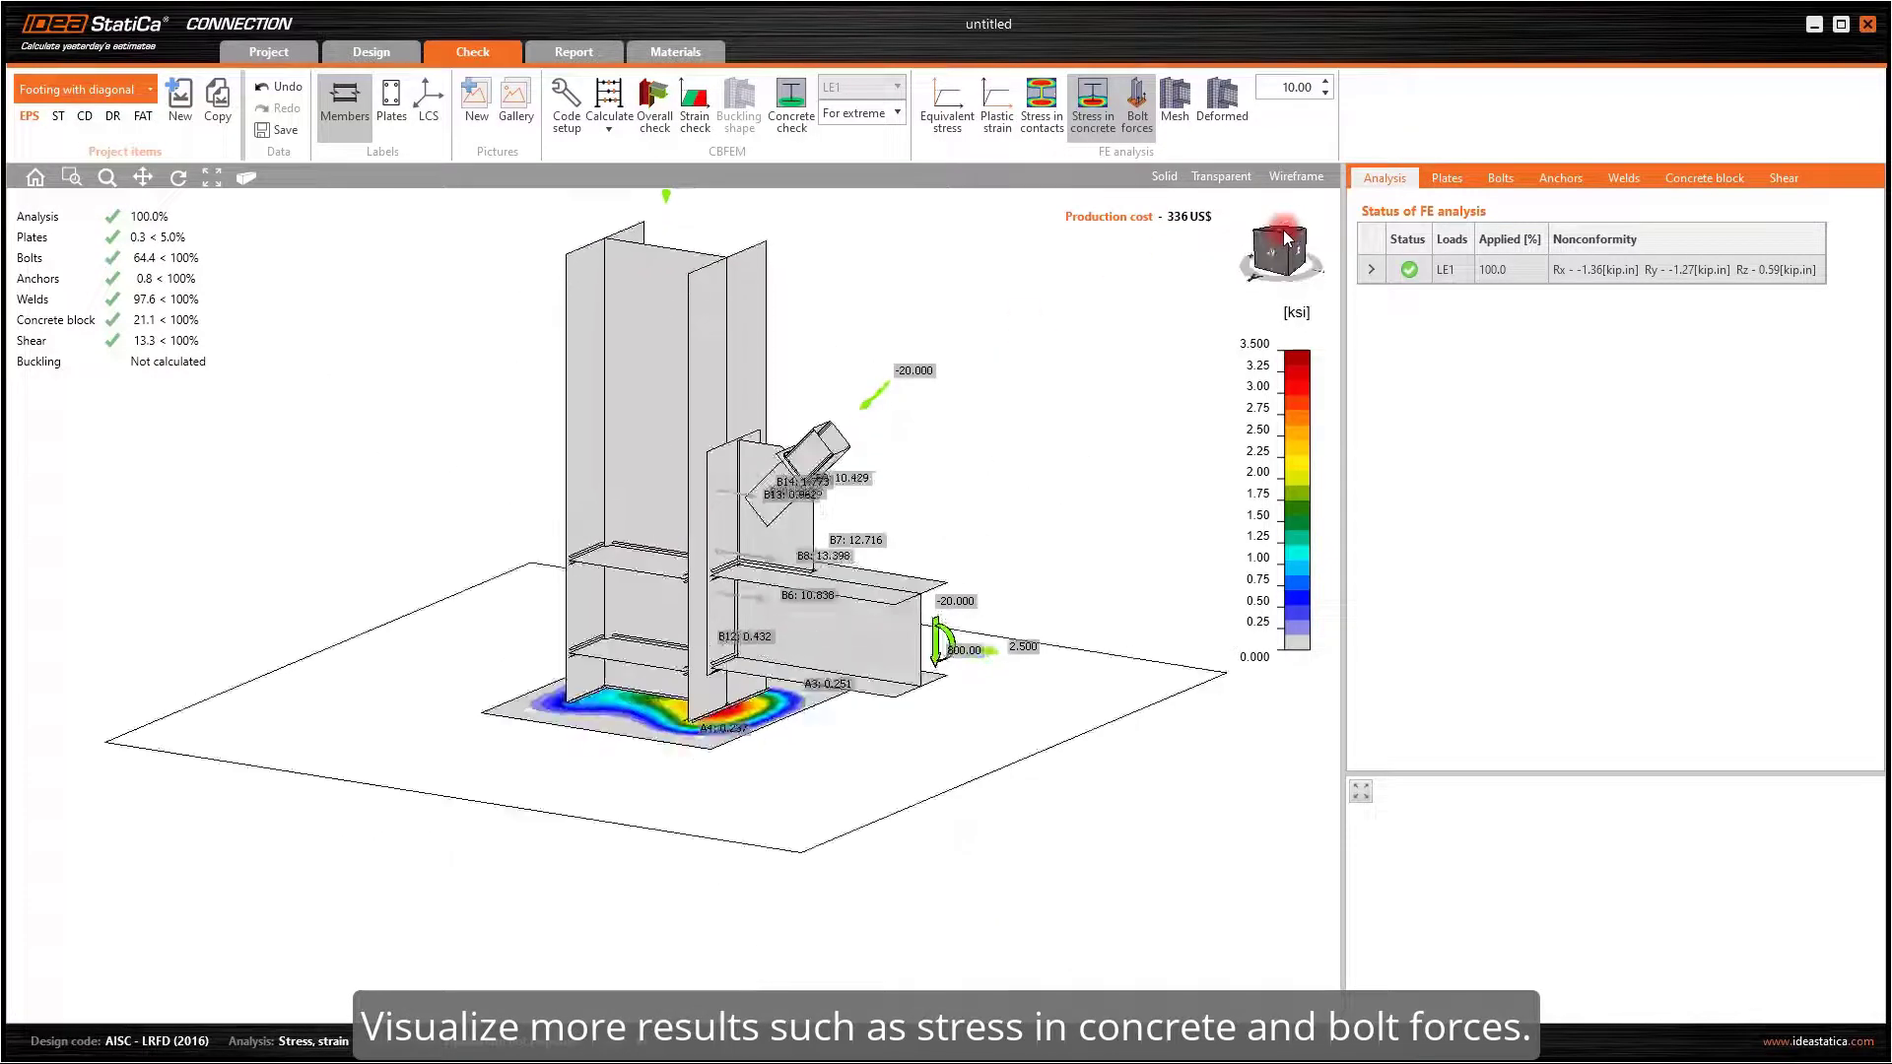
Show the finite element mesh on the deformed connection, inspect it from the side, and switch the displayed result to stress in contacts
click(1174, 99)
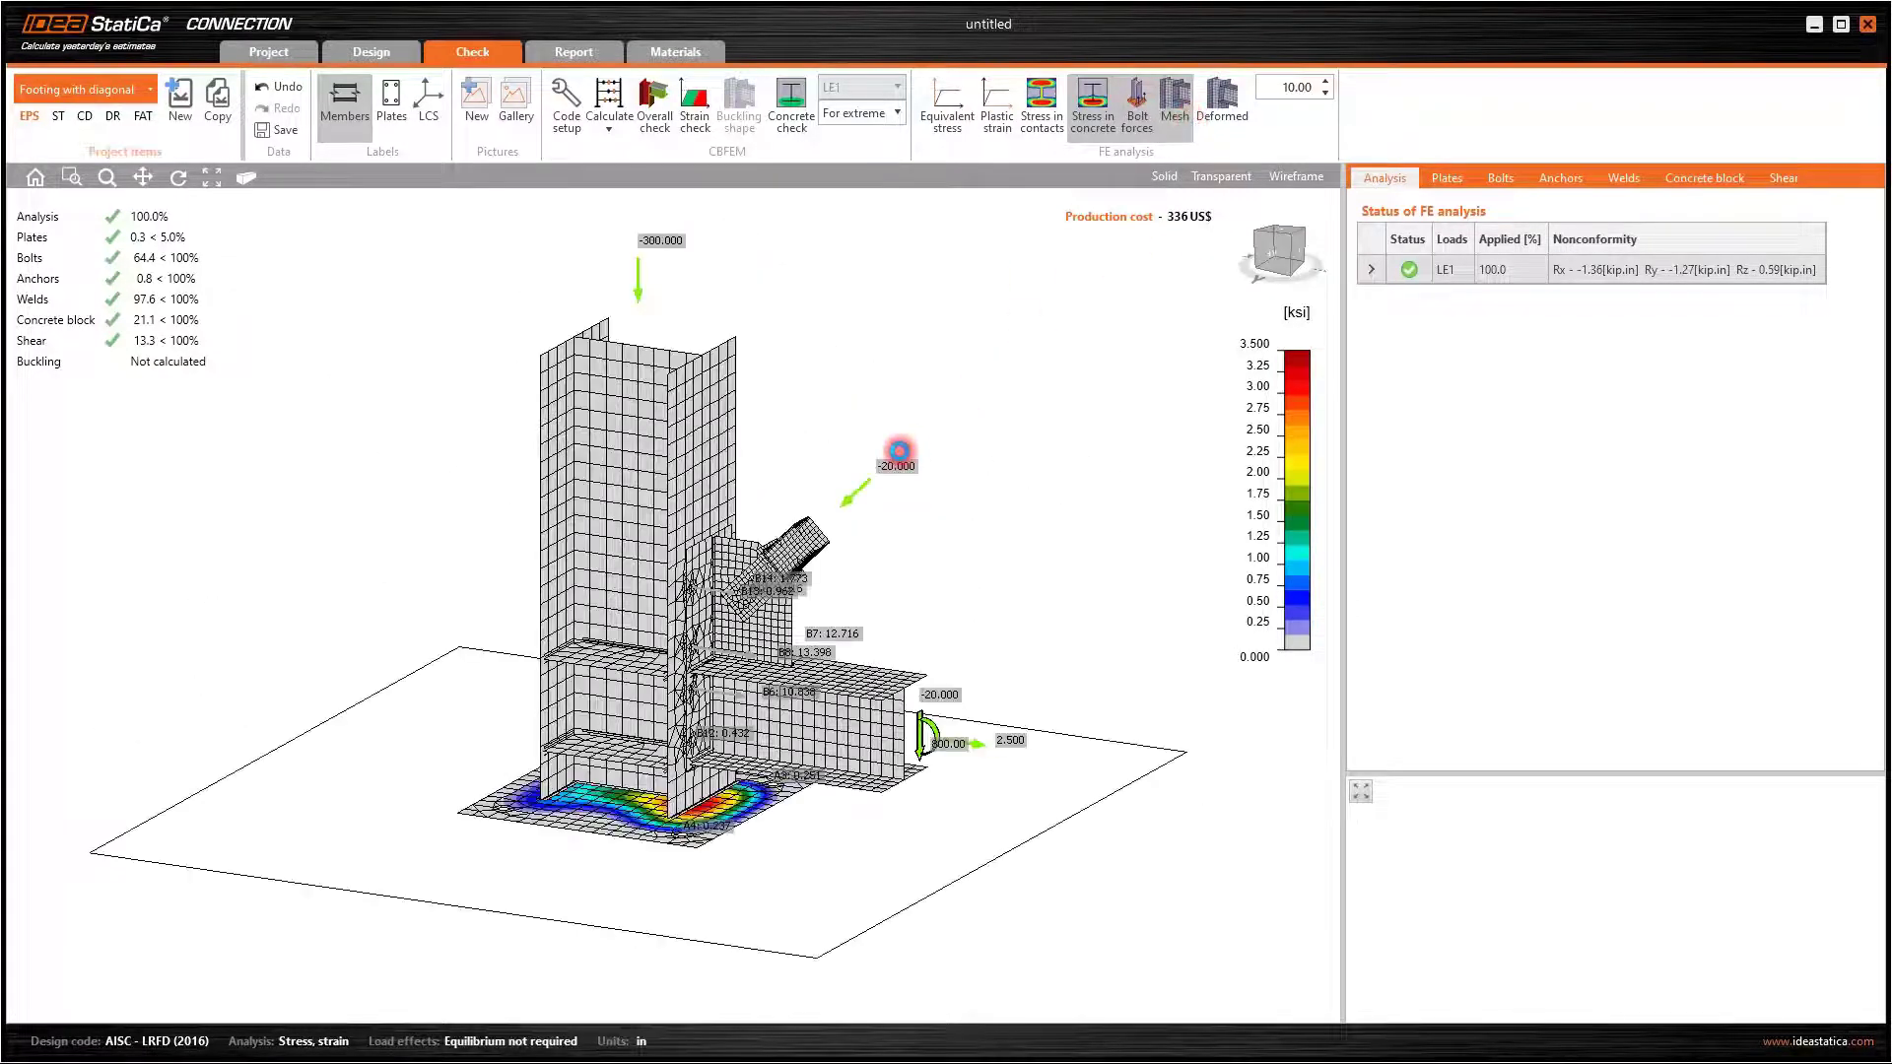
click(1221, 103)
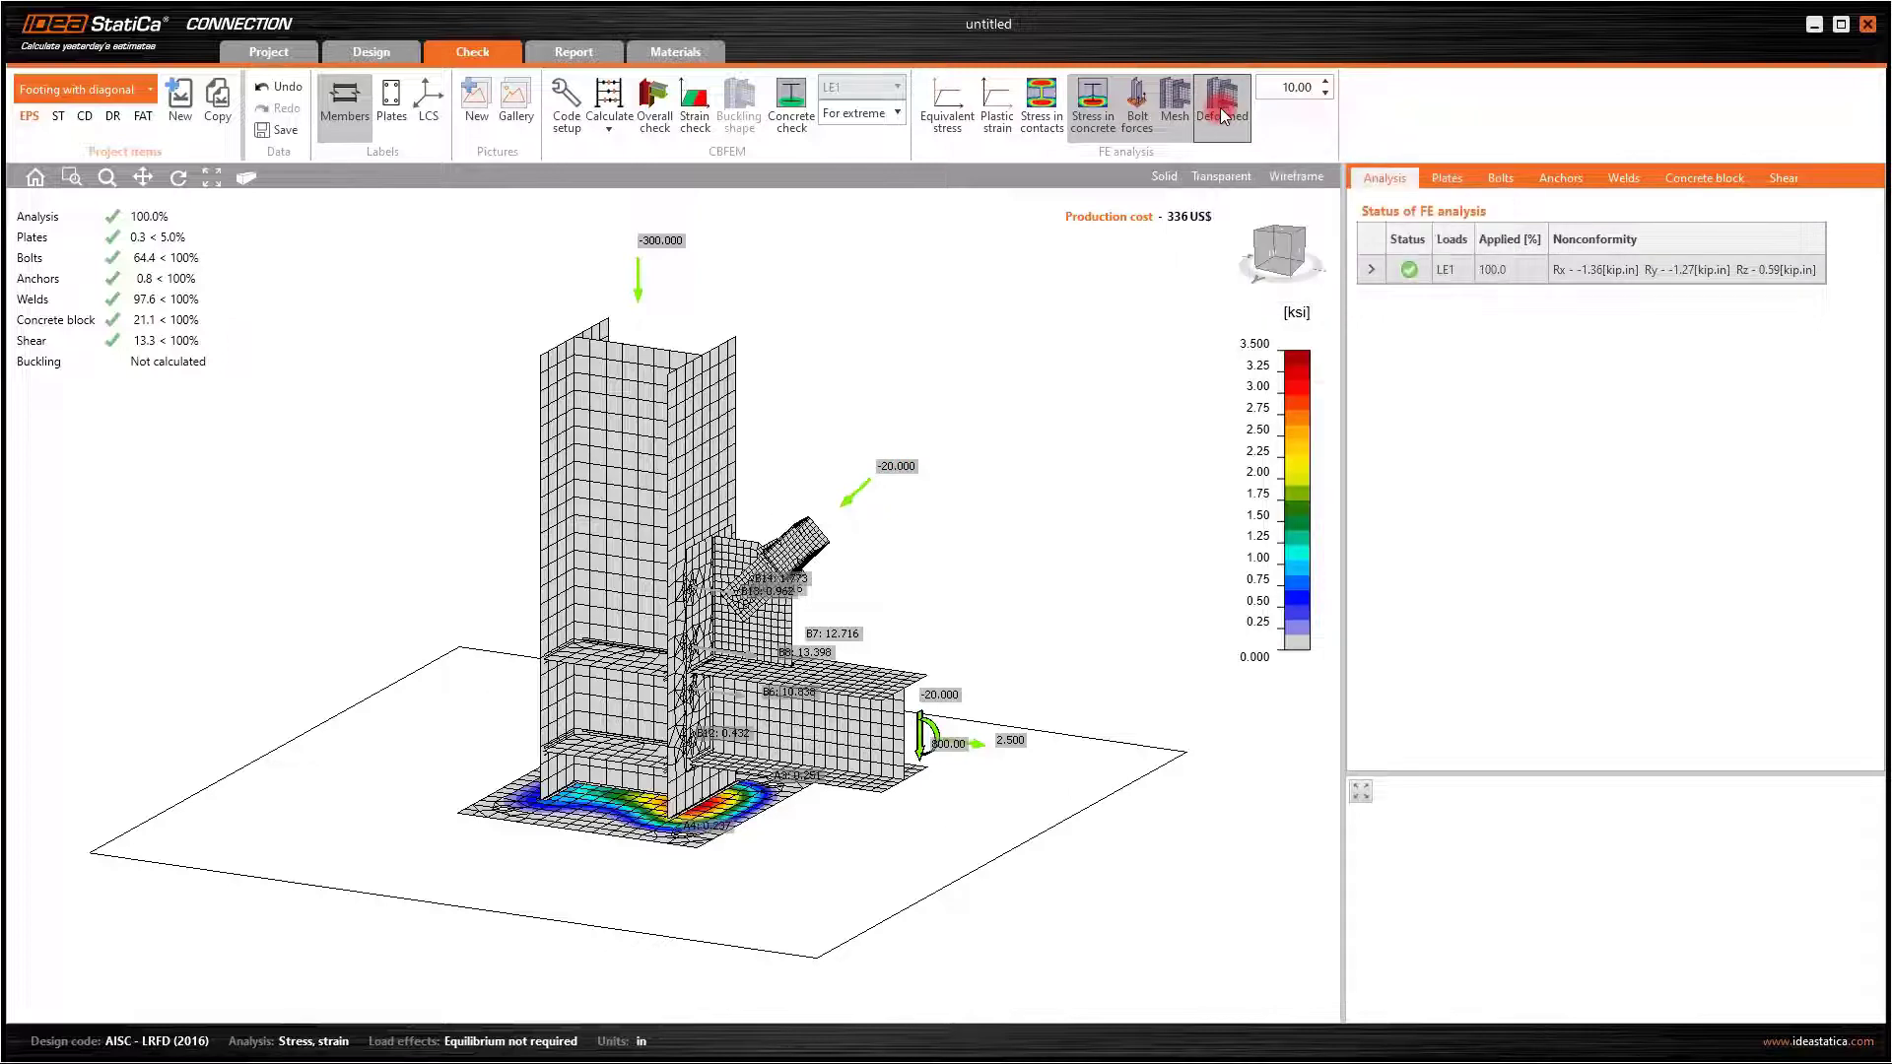
click(1281, 252)
middle_drag(965, 680, 959, 478)
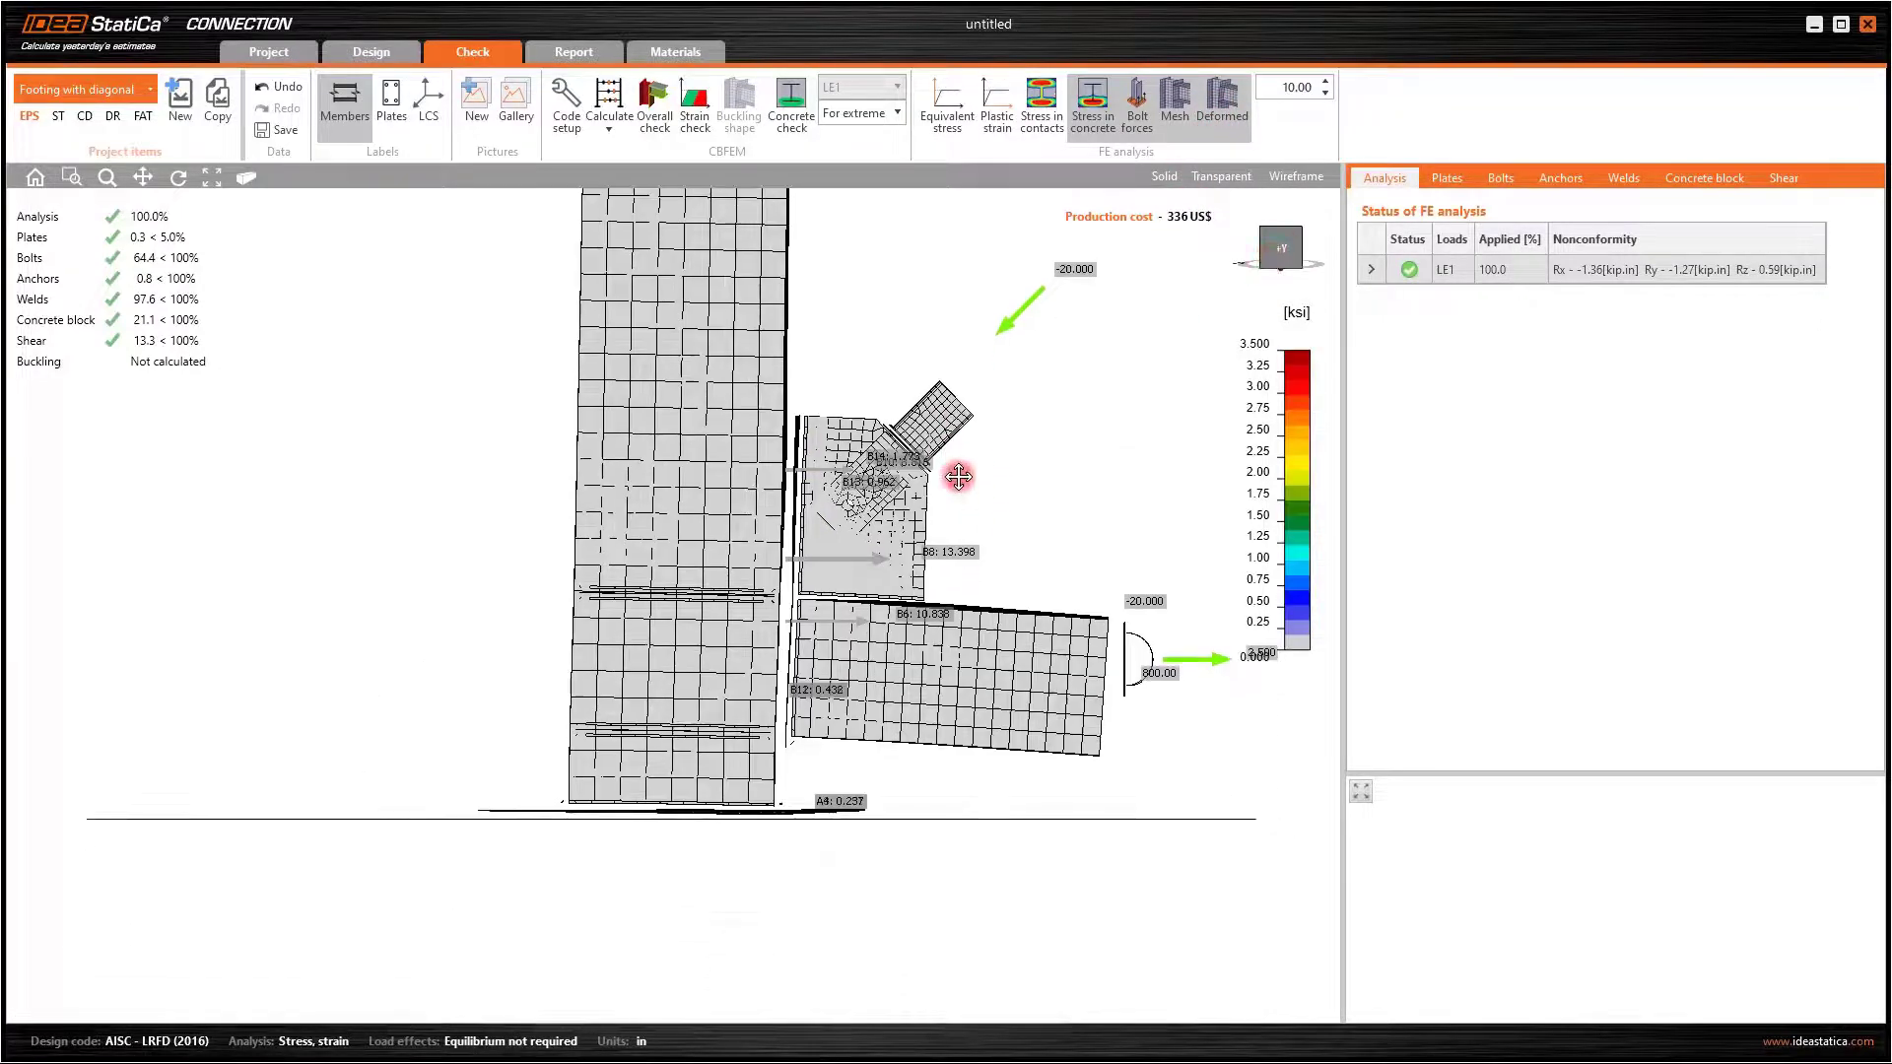
scroll(814, 493, up, 5)
scroll(1114, 556, down, 5)
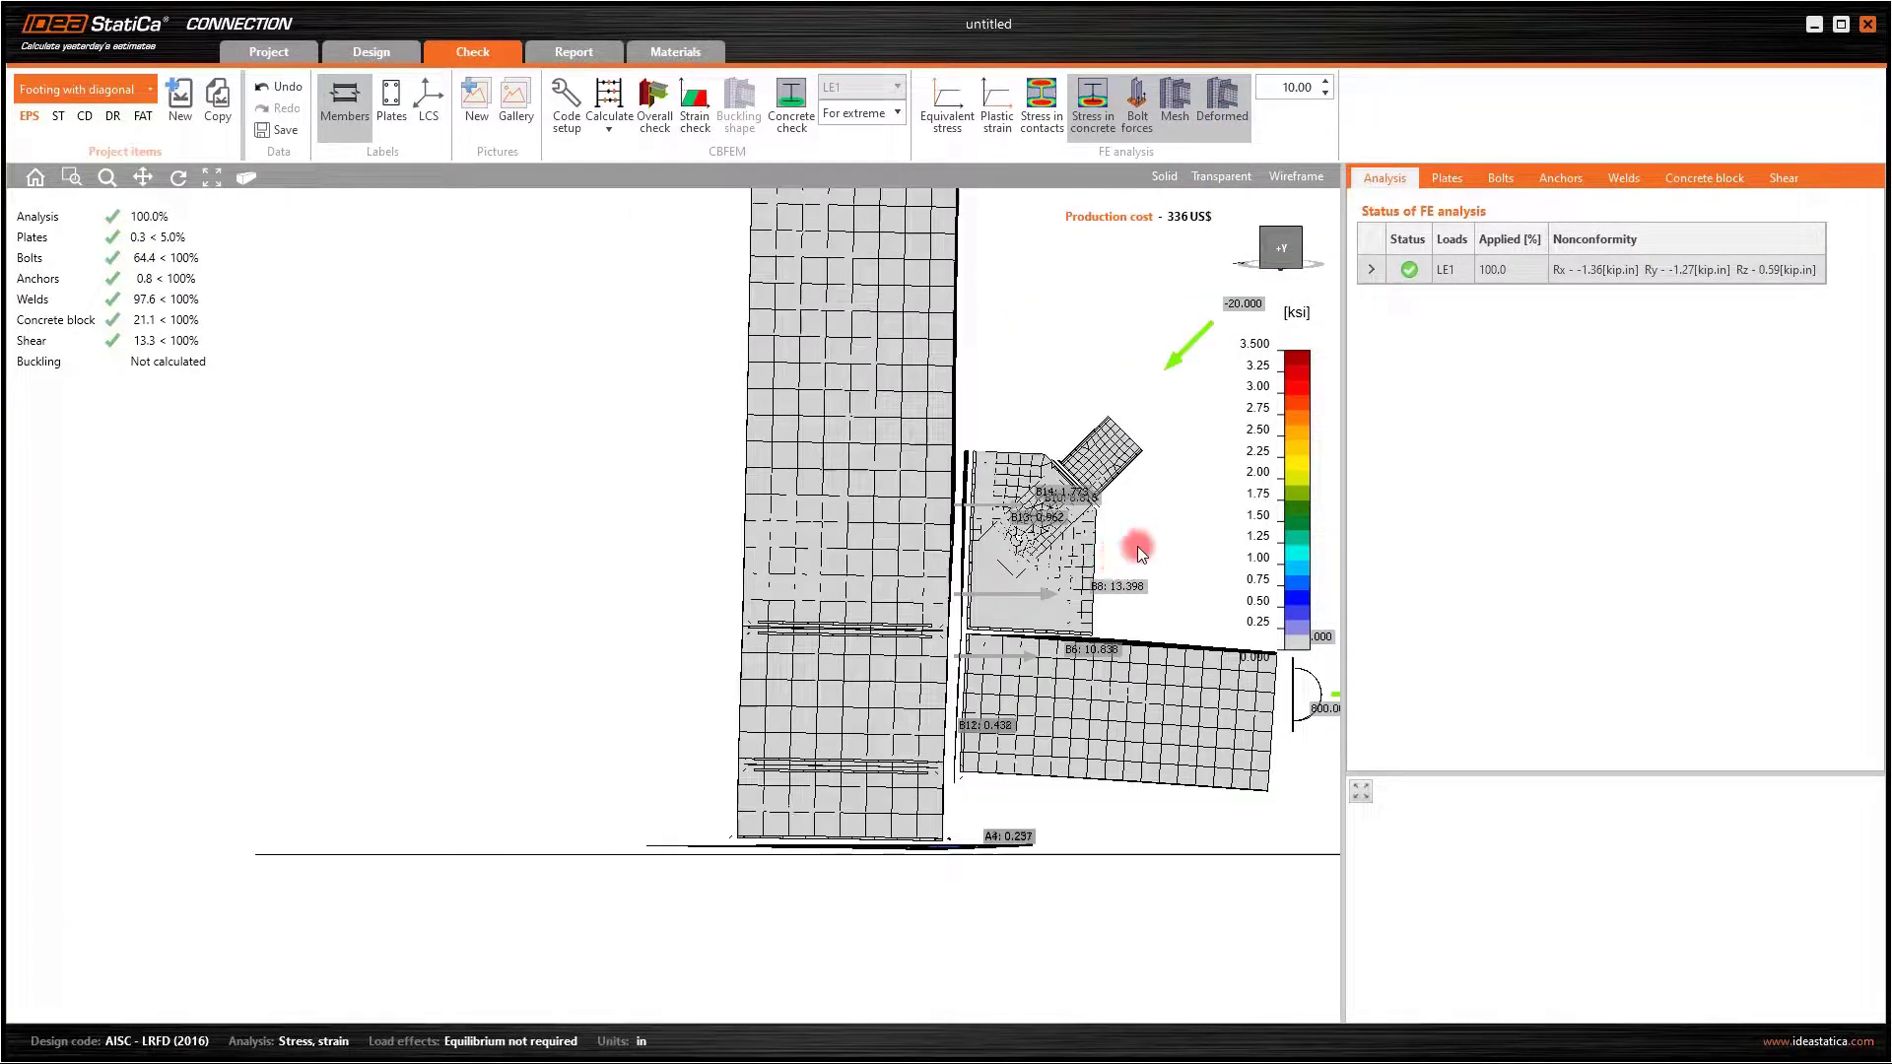
middle_drag(1137, 546, 1023, 609)
scroll(1039, 493, down, 3)
click(1084, 120)
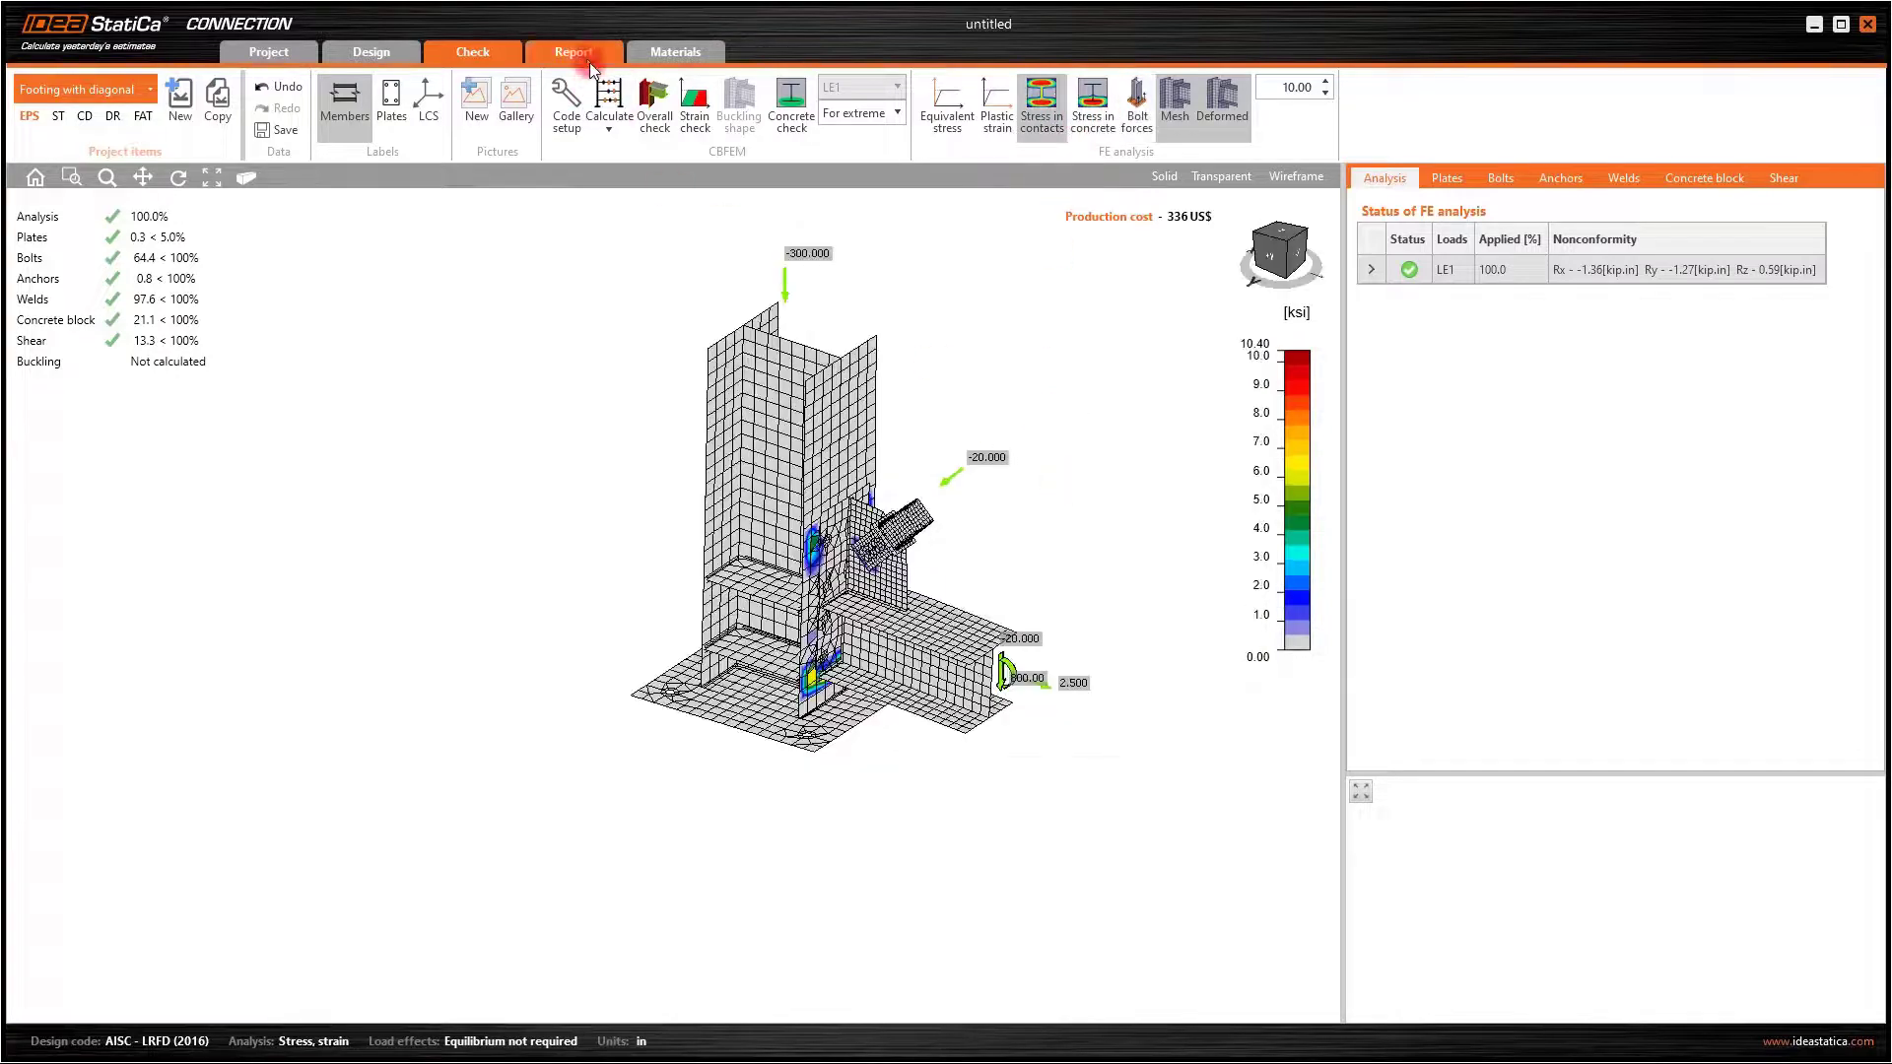
Generate the detailed report for Footing with diagonal and review its plate, bolt and weld check results
click(587, 58)
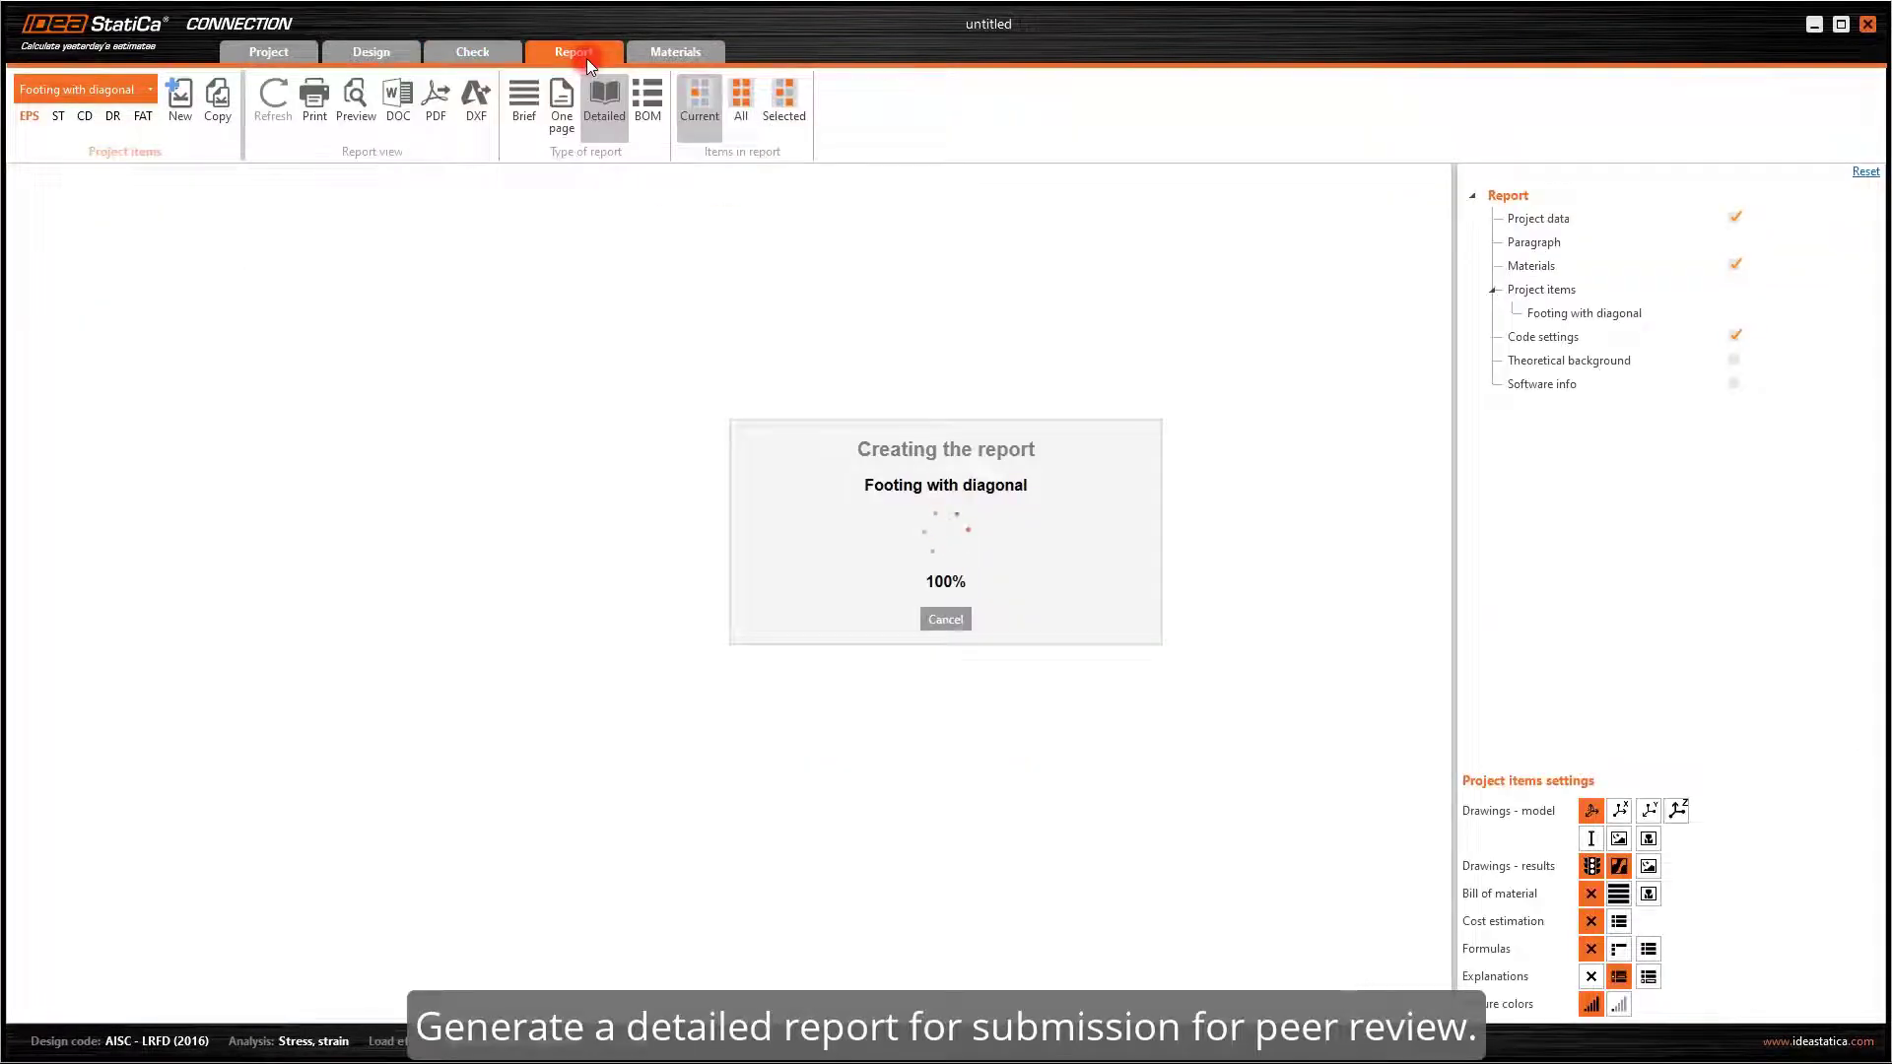
scroll(1126, 410, down, 10)
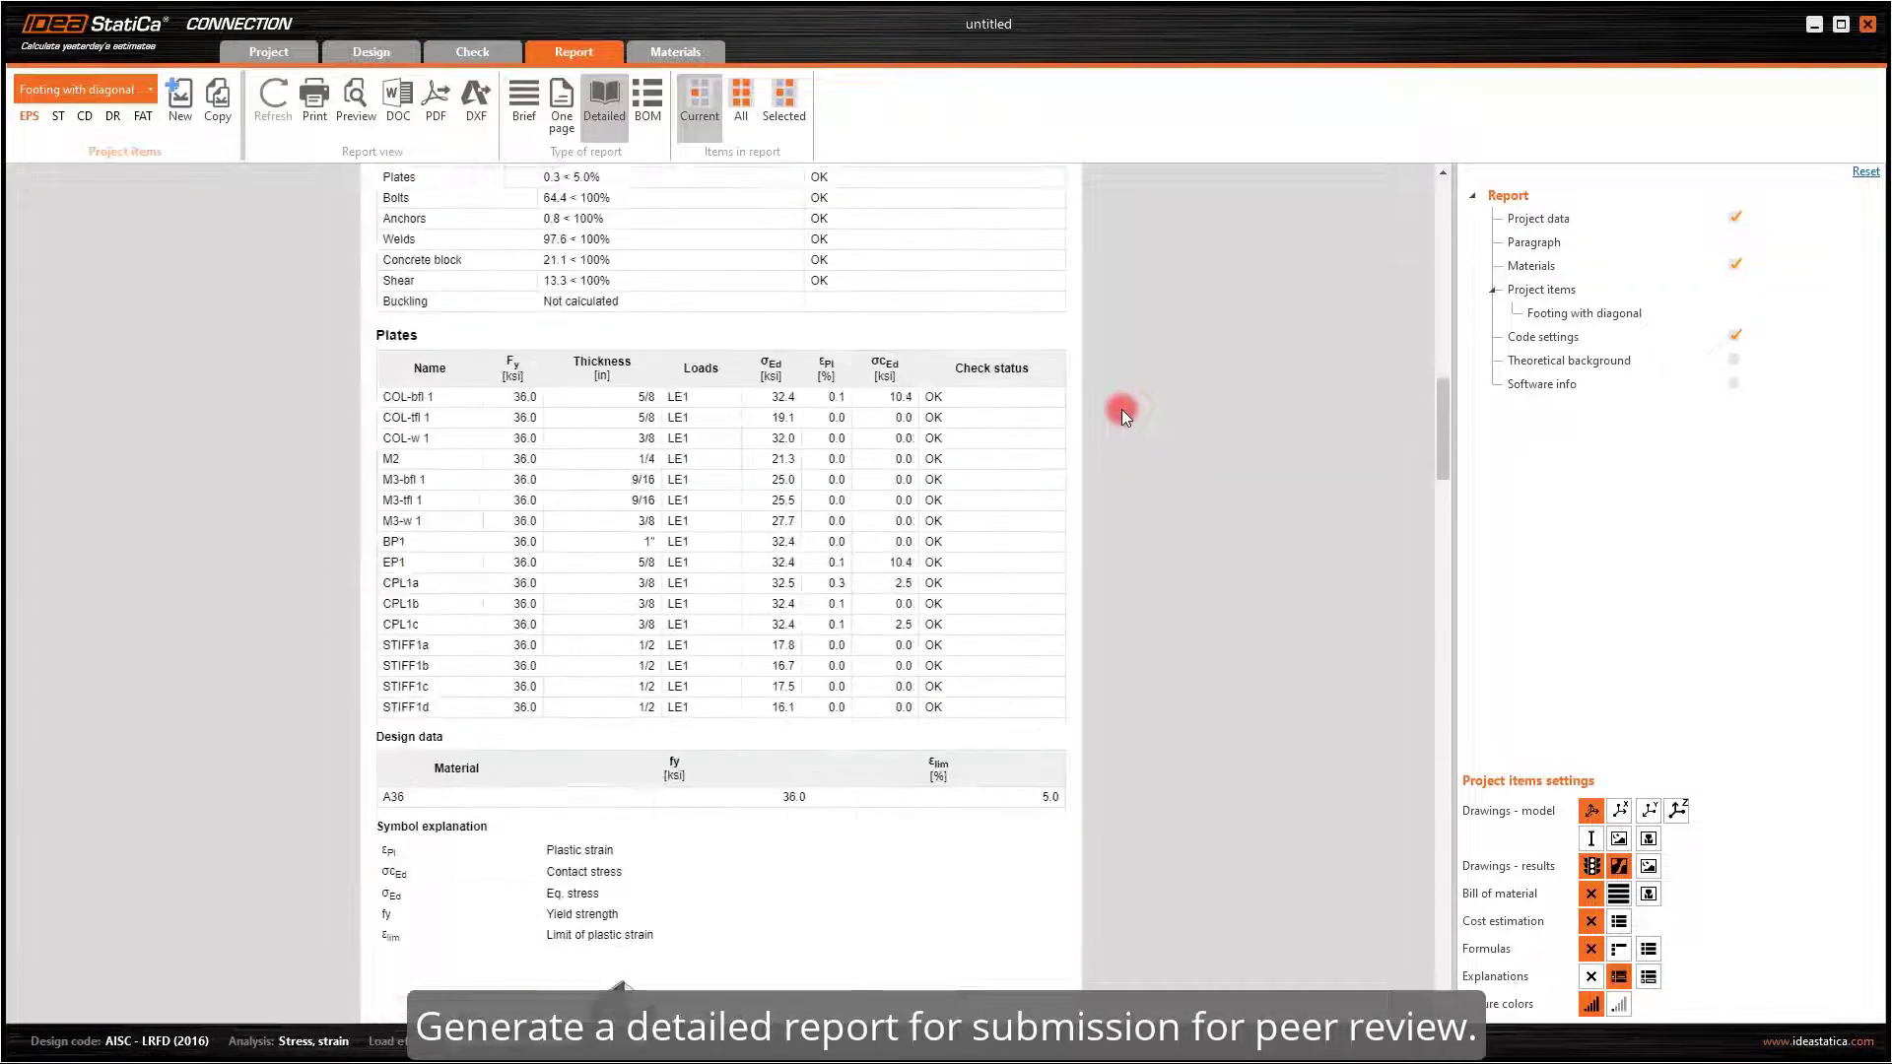
scroll(1121, 410, down, 10)
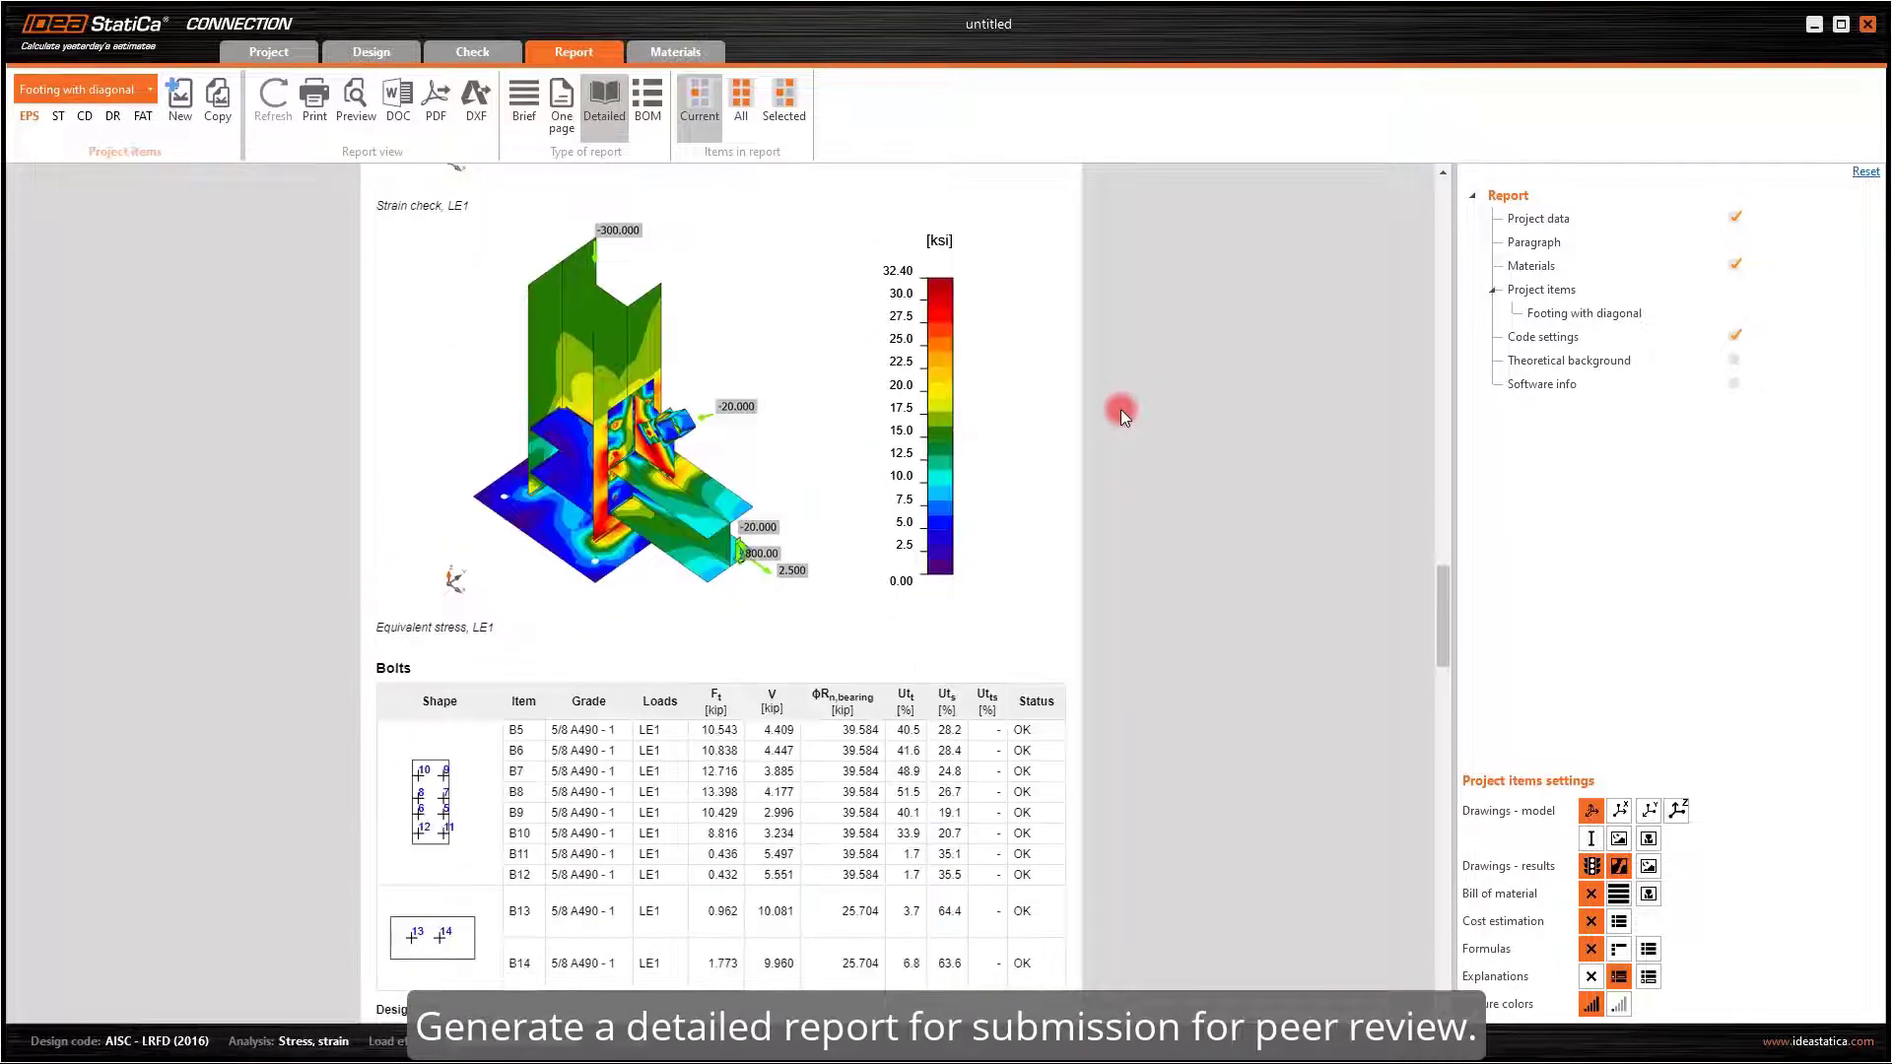
scroll(1120, 416, down, 15)
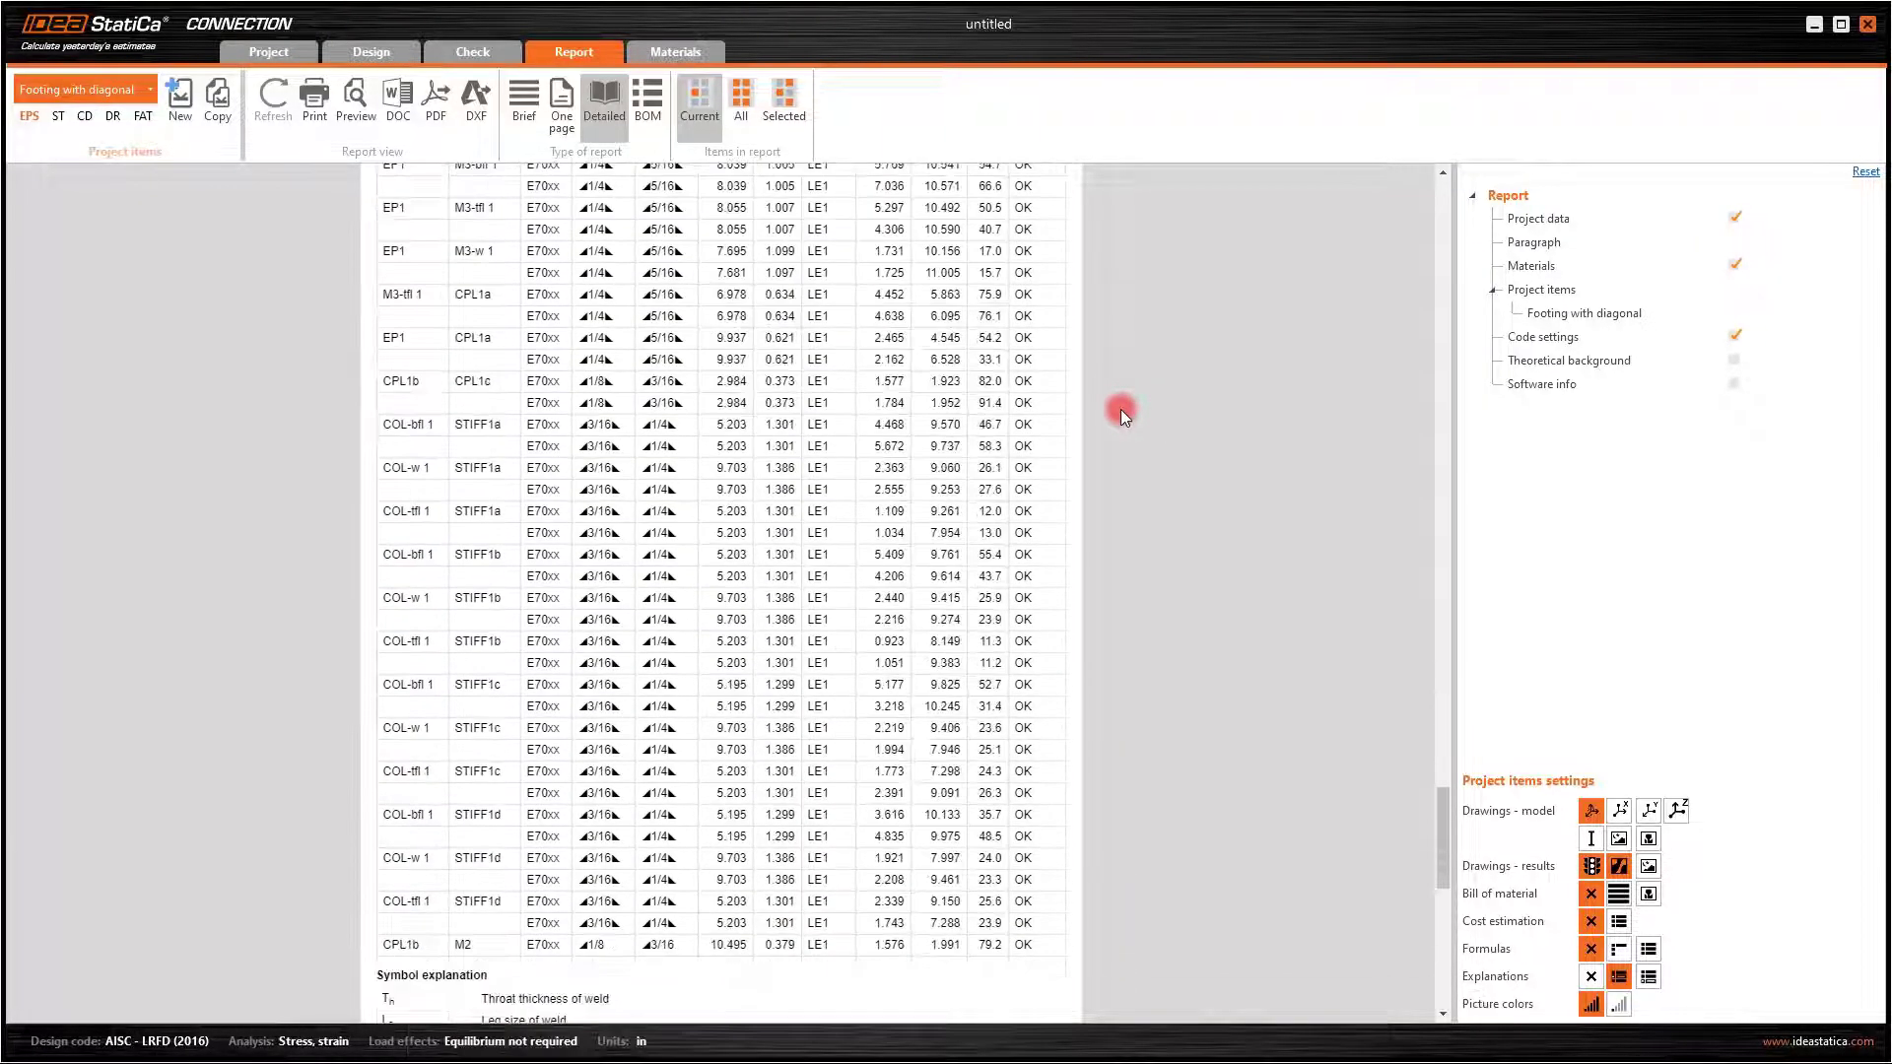
scroll(1120, 410, down, 10)
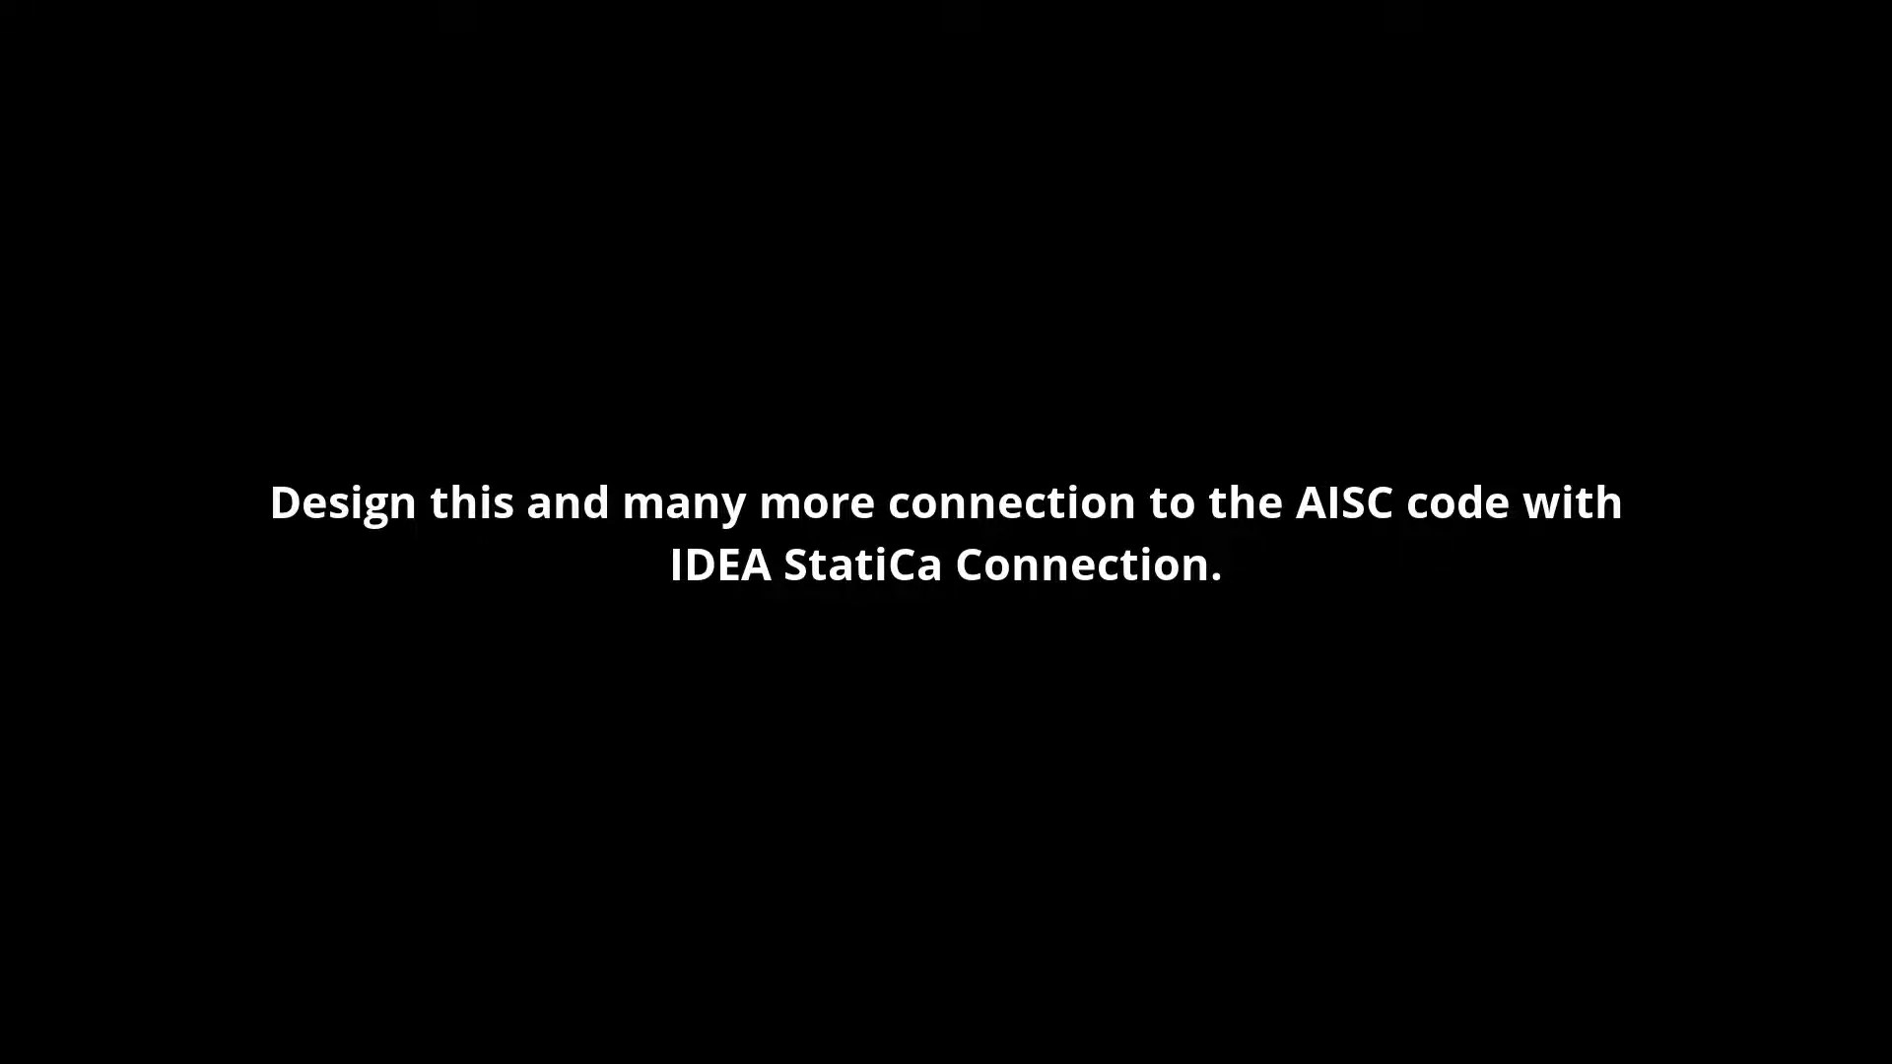